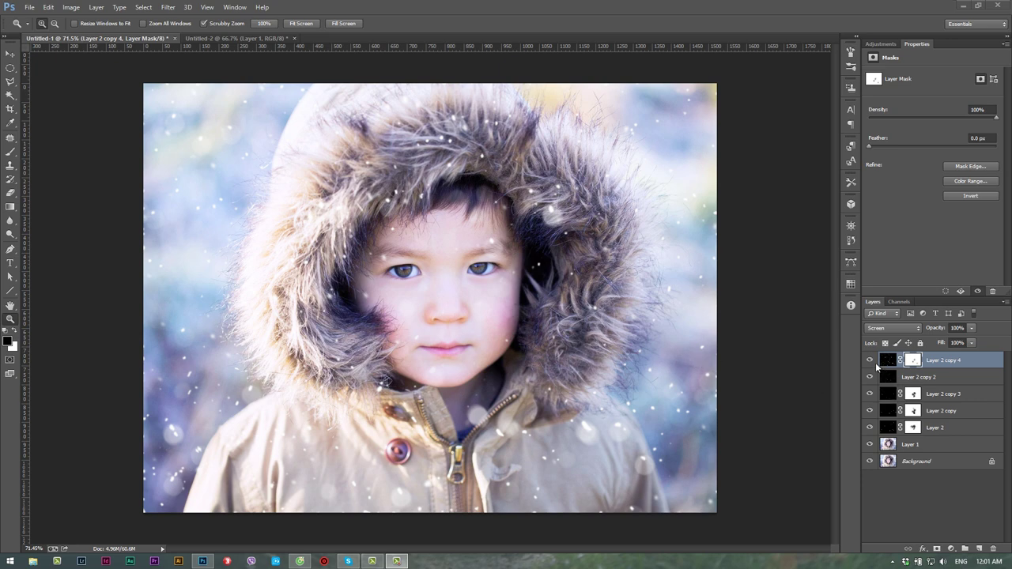
Hide and reshow all layers above Background twice to compare the portrait with and without snow
left_click_drag(871, 363, 872, 444)
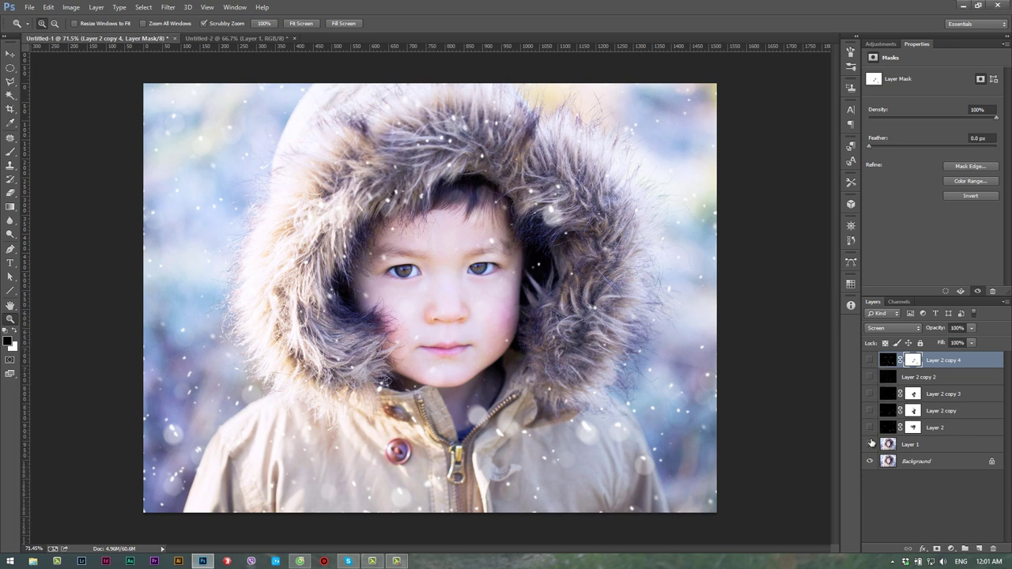
left_click_drag(870, 360, 868, 444)
left_click_drag(871, 363, 871, 445)
left_click_drag(870, 361, 871, 445)
Close Untitled-1 without saving and fit the Untitled-2 photo to the screen
left_click(176, 38)
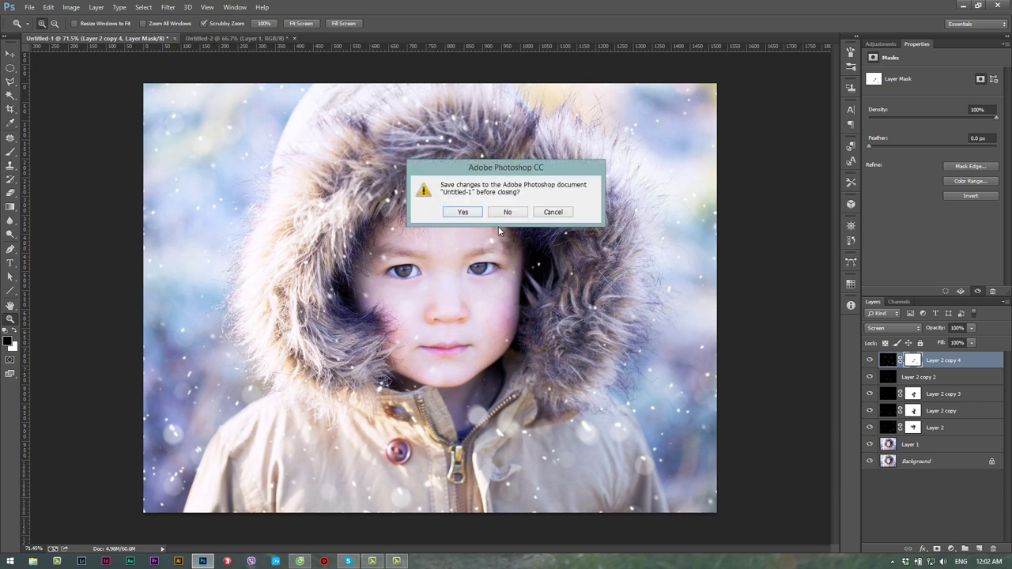
key("Return")
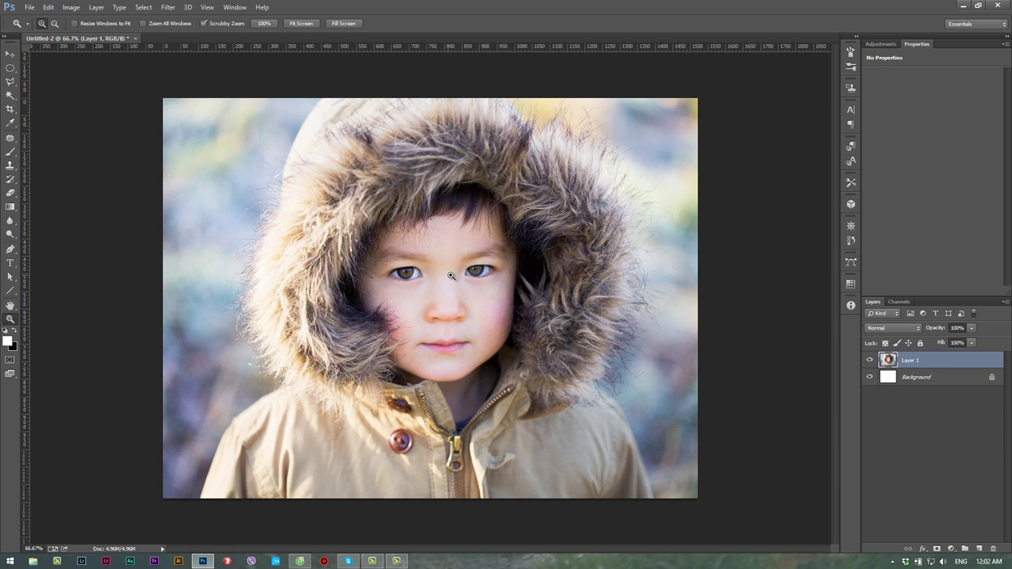
key("ctrl+0")
left_click(464, 281, "alt")
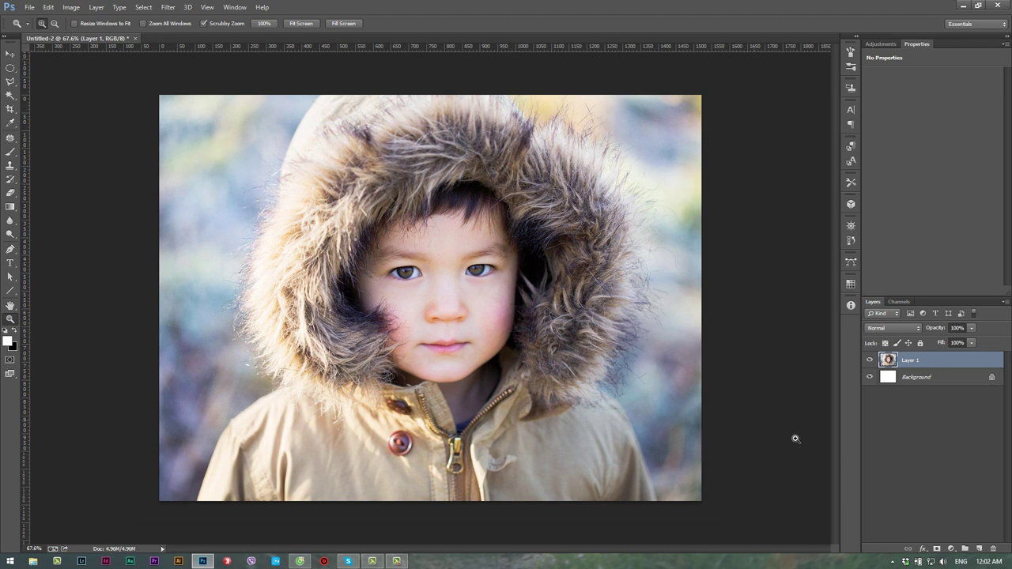
Add a Color Balance adjustment layer above Layer 1 in Untitled-2
left_click(951, 549)
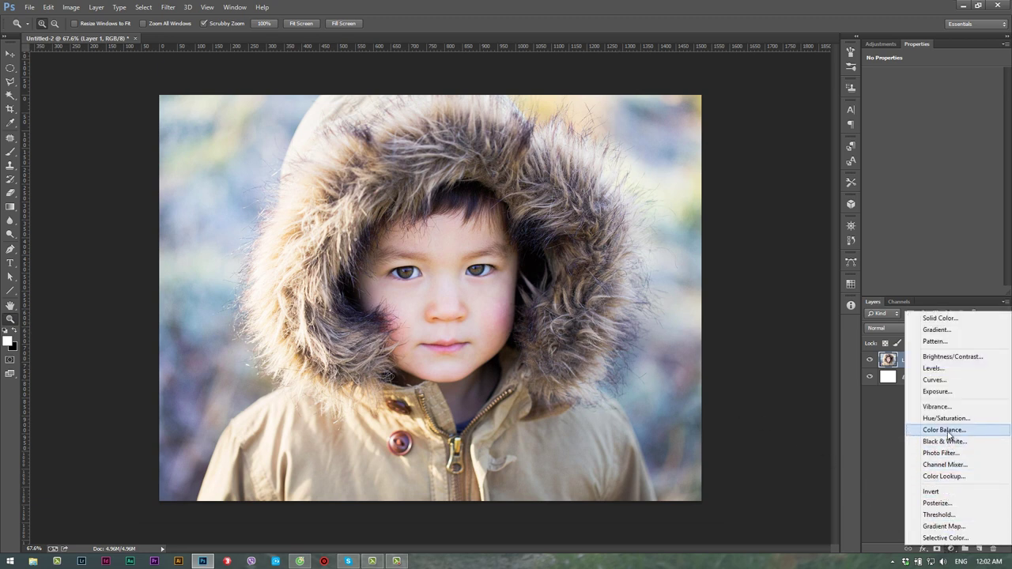
left_click(894, 427)
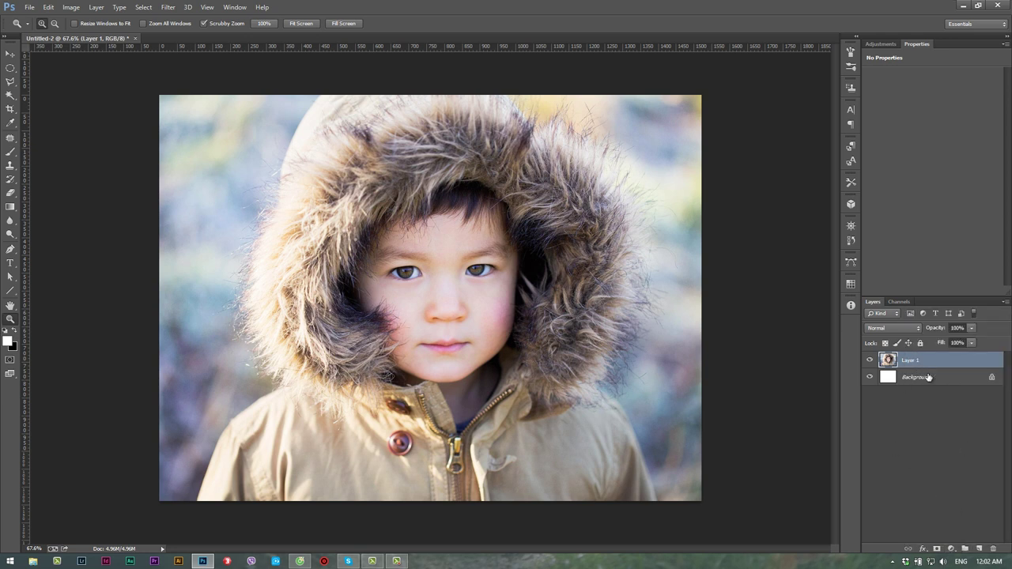
left_click(954, 550)
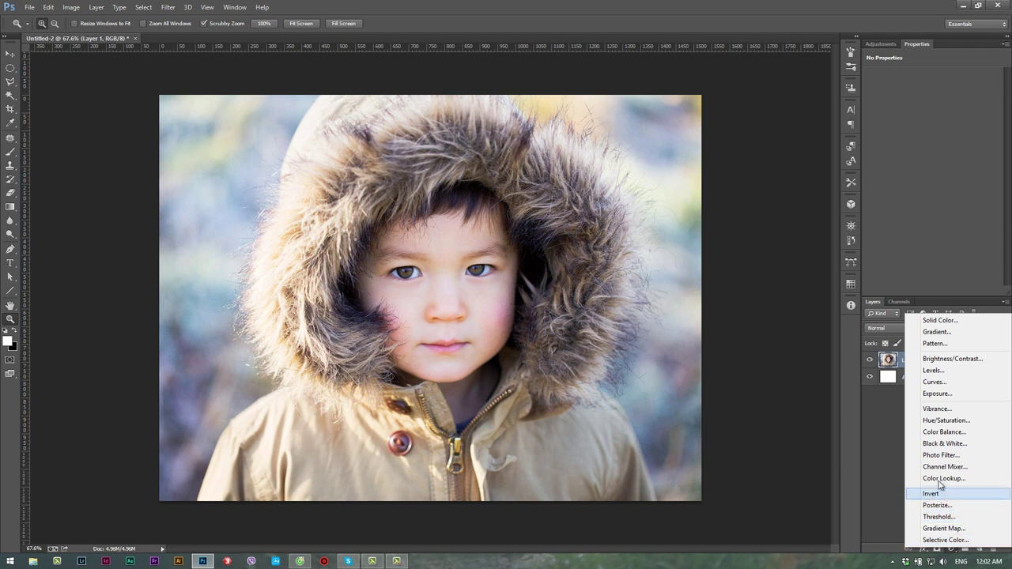
left_click(944, 432)
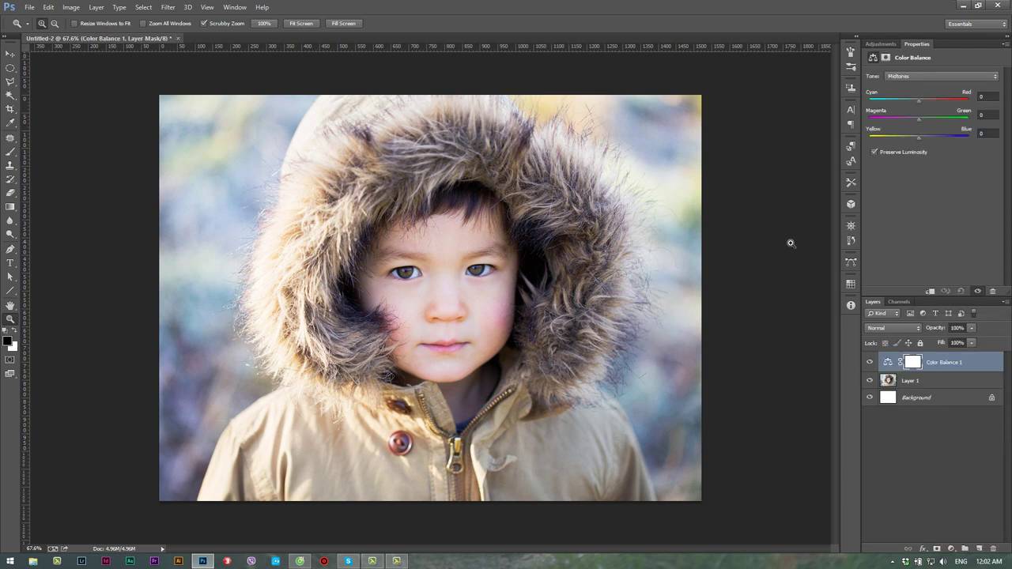
Shift midtones Cyan/Red -8 and Yellow/Blue +12, and highlights Yellow/Blue +5 and Cyan/Red +2
left_click(917, 76)
left_click(908, 77)
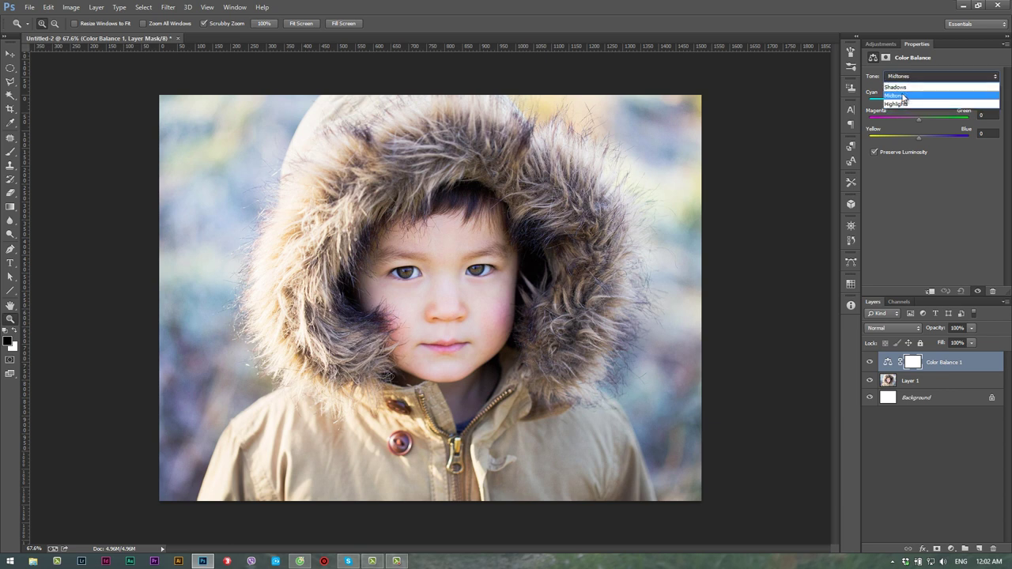
left_click(904, 96)
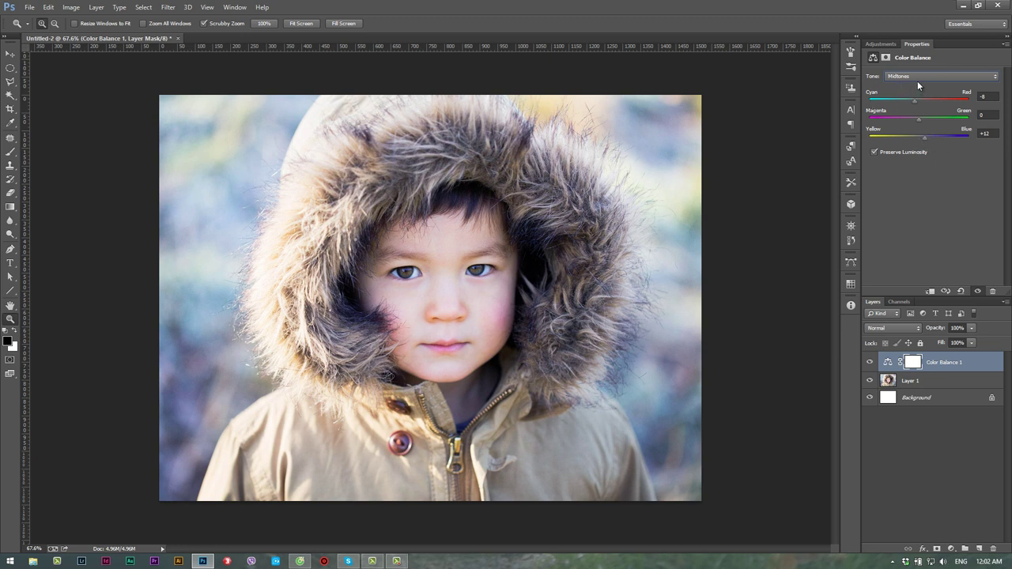
left_click(917, 76)
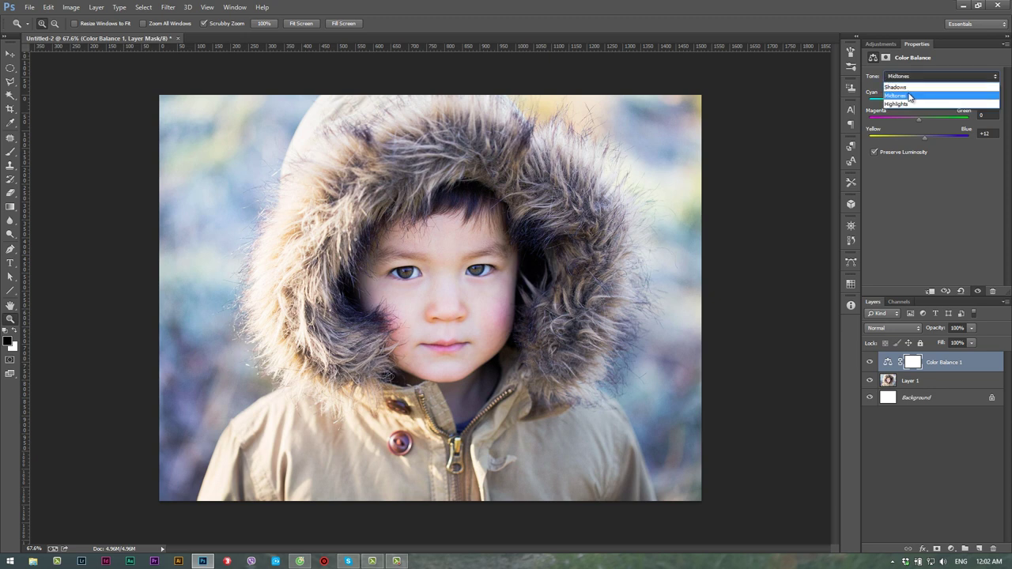
left_click(906, 102)
left_click(922, 138)
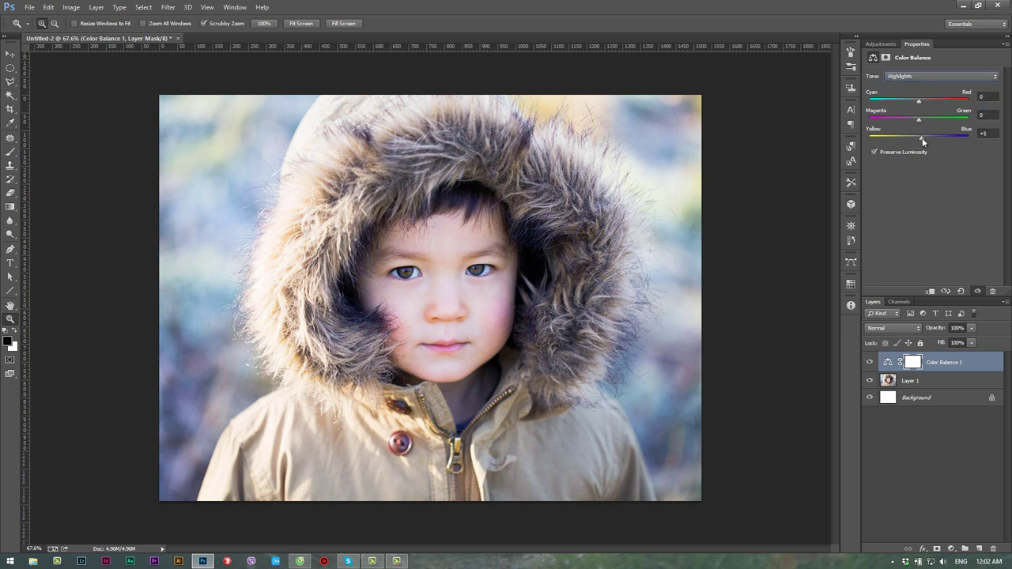
left_click(920, 101)
Toggle the Color Balance for a before/after comparison, then flatten everything into one Background layer
left_click(870, 362)
left_click(870, 362)
left_click(911, 75)
left_click(908, 83)
left_click(964, 383)
left_click(975, 364)
key("ctrl+shift+e")
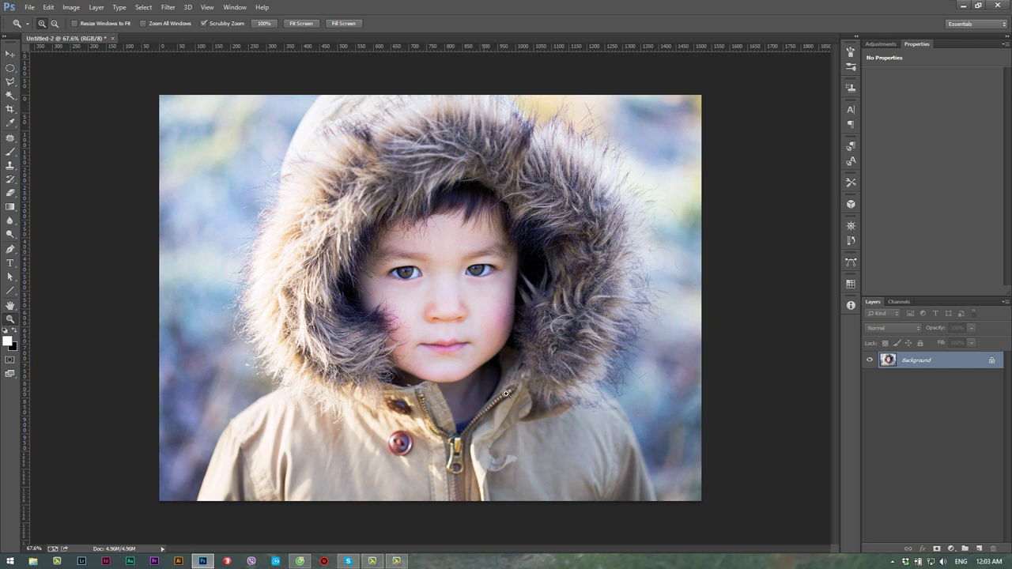
Duplicate the Background layer and apply a 2.8-pixel Gaussian Blur to the copy
right_click(949, 362)
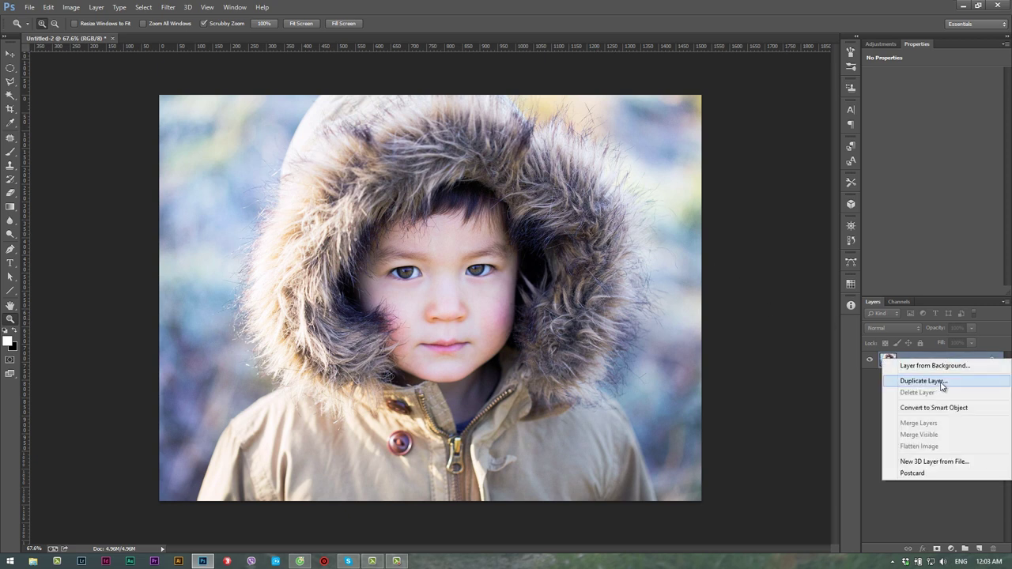
left_click(923, 382)
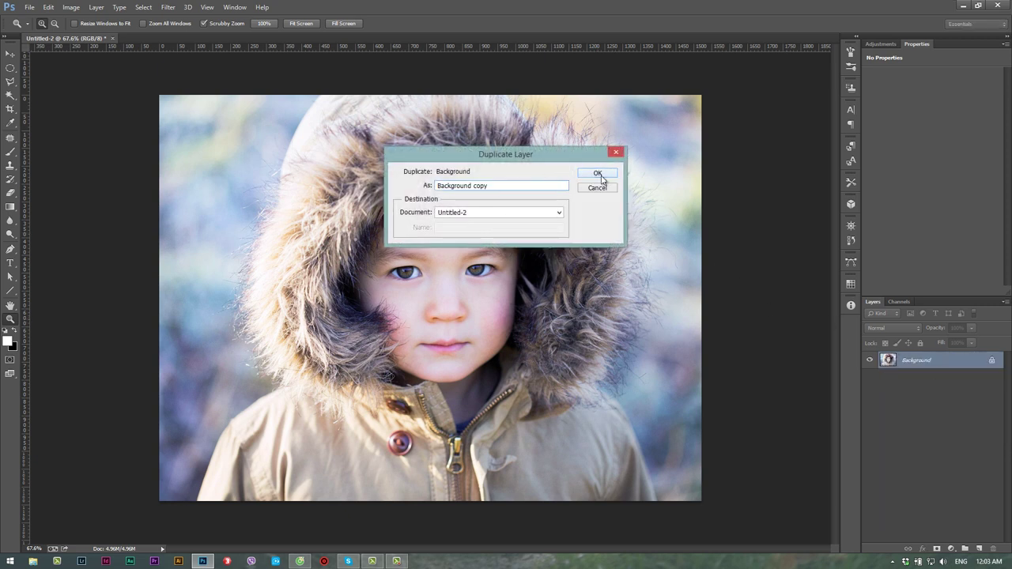
left_click(598, 175)
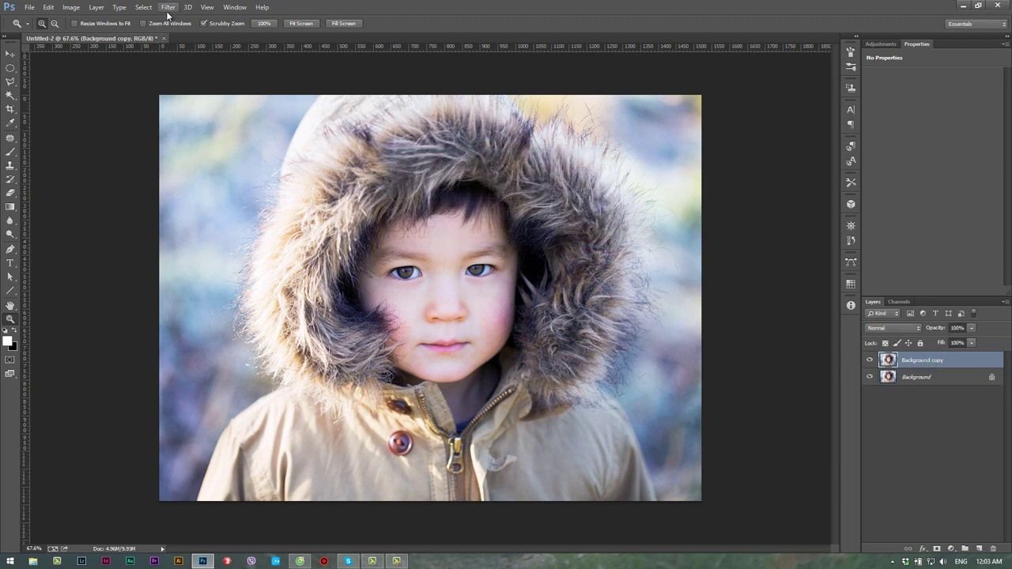
left_click(169, 9)
mouse_move(173, 123)
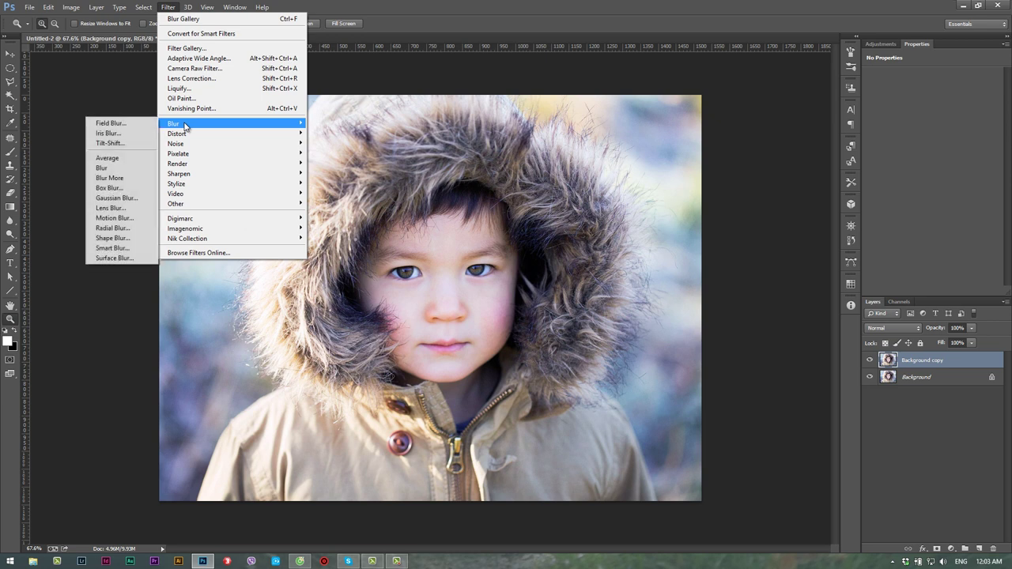
left_click(126, 204)
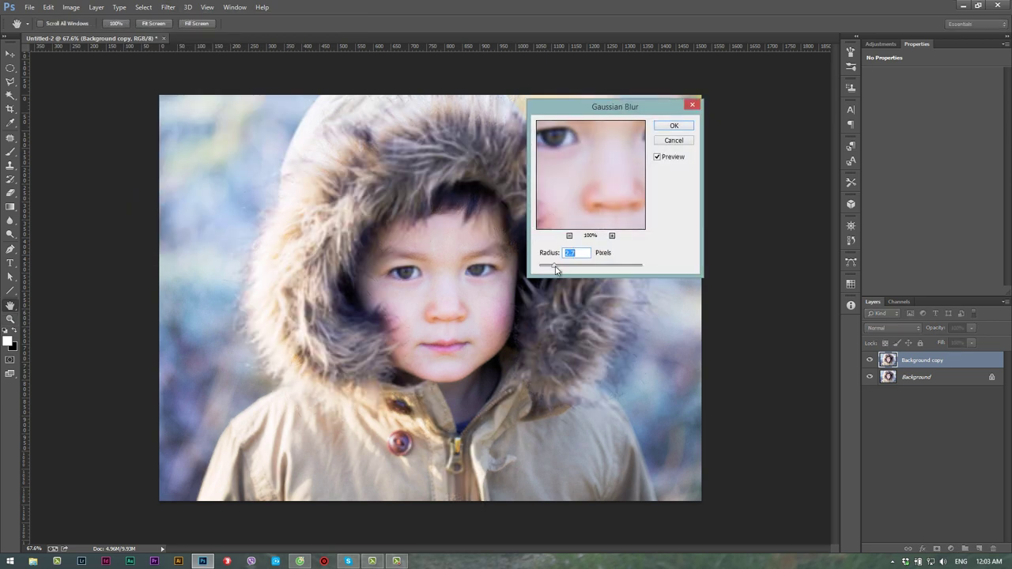
left_click_drag(556, 270, 551, 269)
left_click(675, 127)
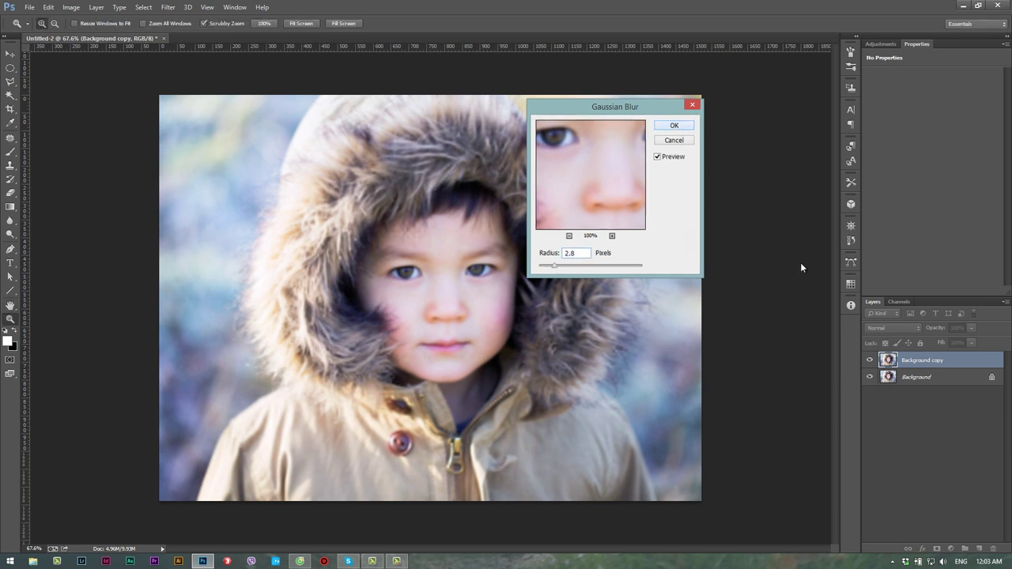
Set the blurred copy to Screen blend mode and inspect the glow around the eyes
left_click(884, 328)
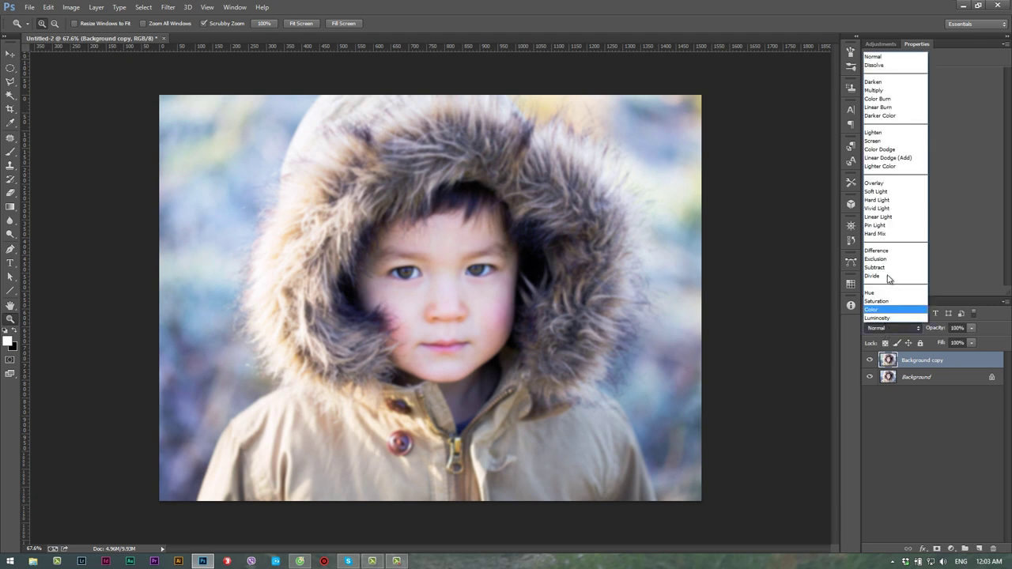
left_click(886, 149)
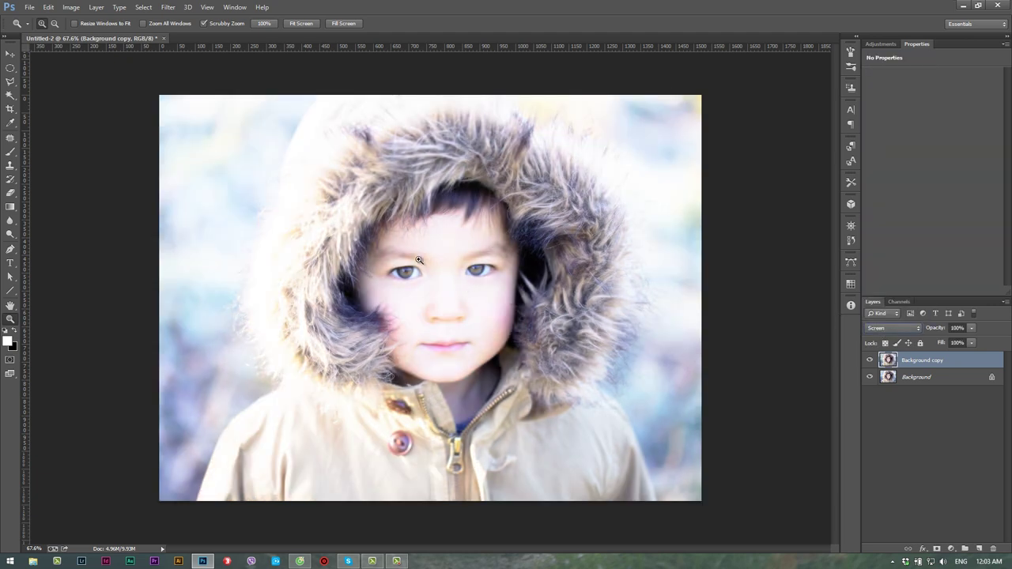
left_click_drag(378, 243, 417, 261)
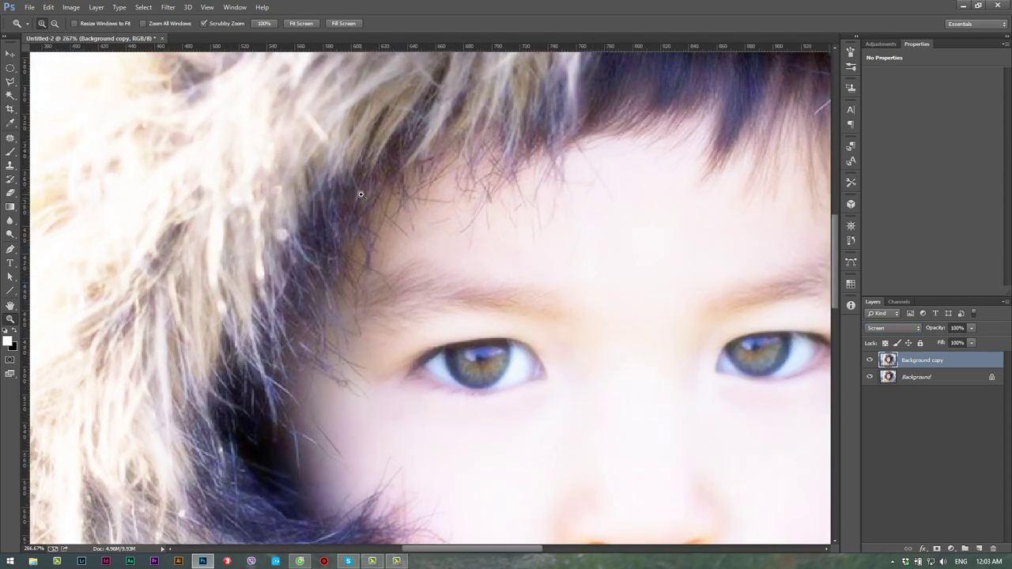
left_click(383, 212, "alt")
left_click(383, 212, "alt")
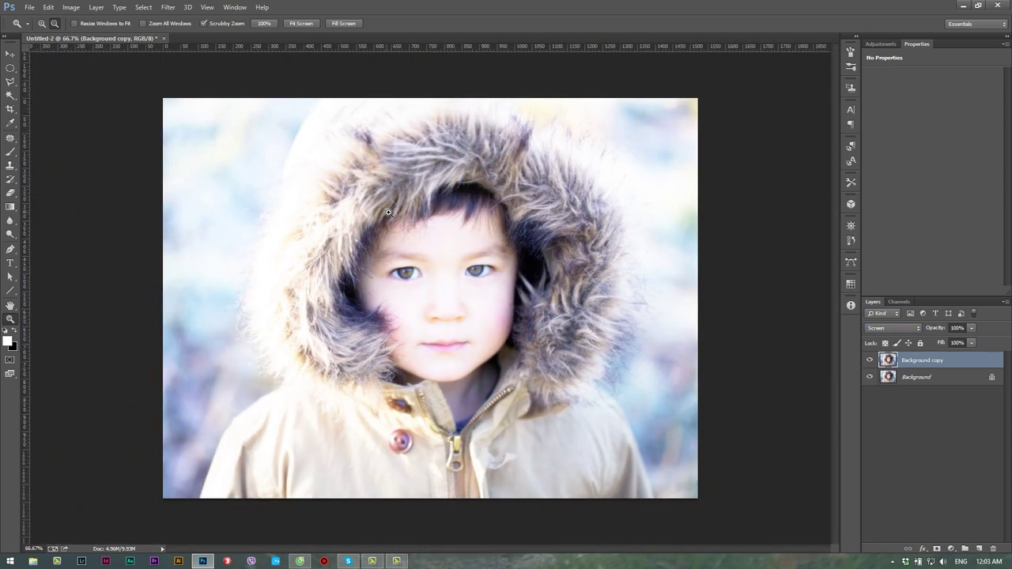
left_click_drag(414, 222, 420, 223)
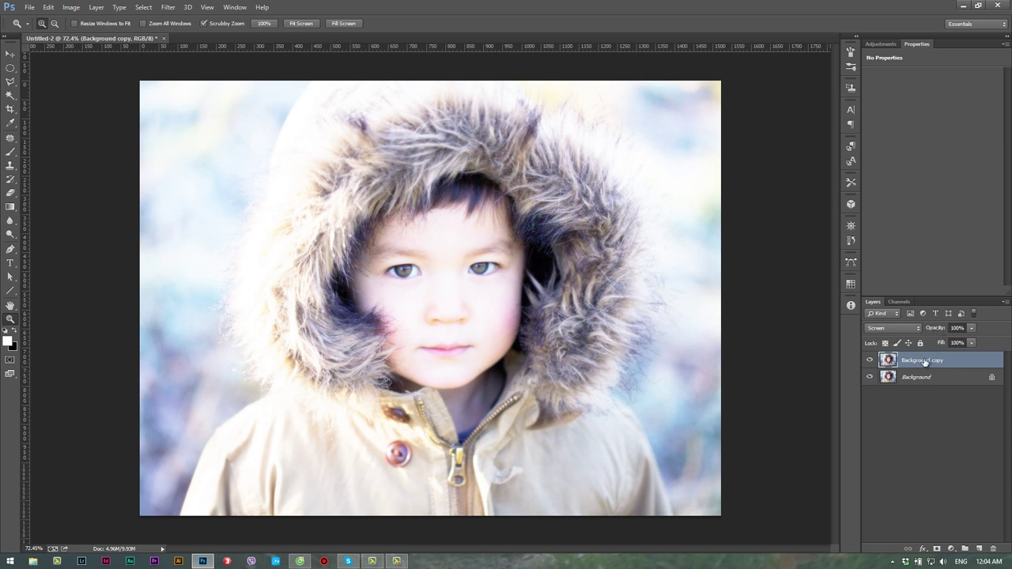
Lower the Background copy glow to 41% opacity and merge it down into Background
left_click(870, 360)
left_click_drag(929, 331, 899, 341)
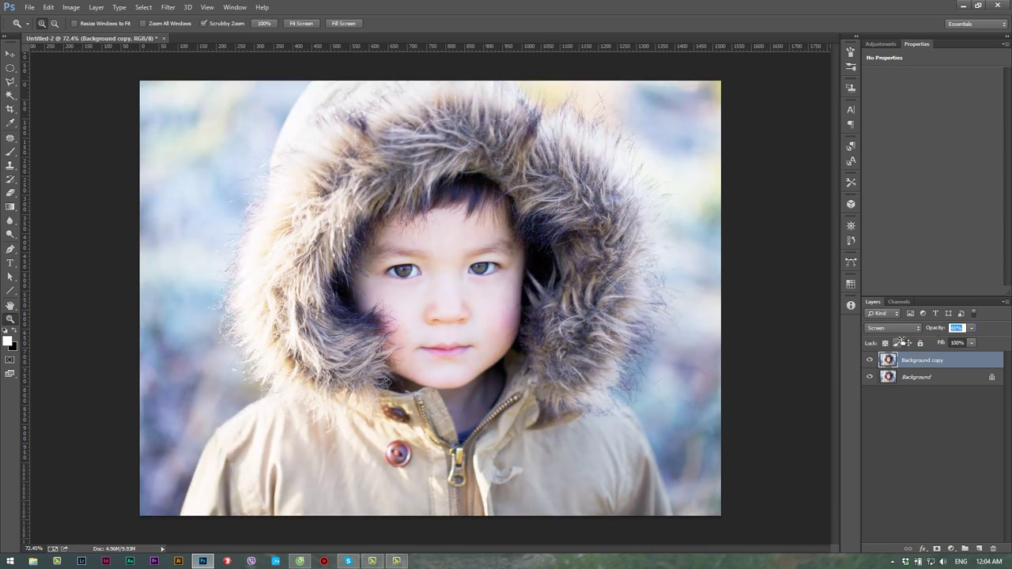
mouse_move(439, 254)
left_mouse_down()
mouse_move(478, 262)
mouse_move(427, 282)
left_mouse_up()
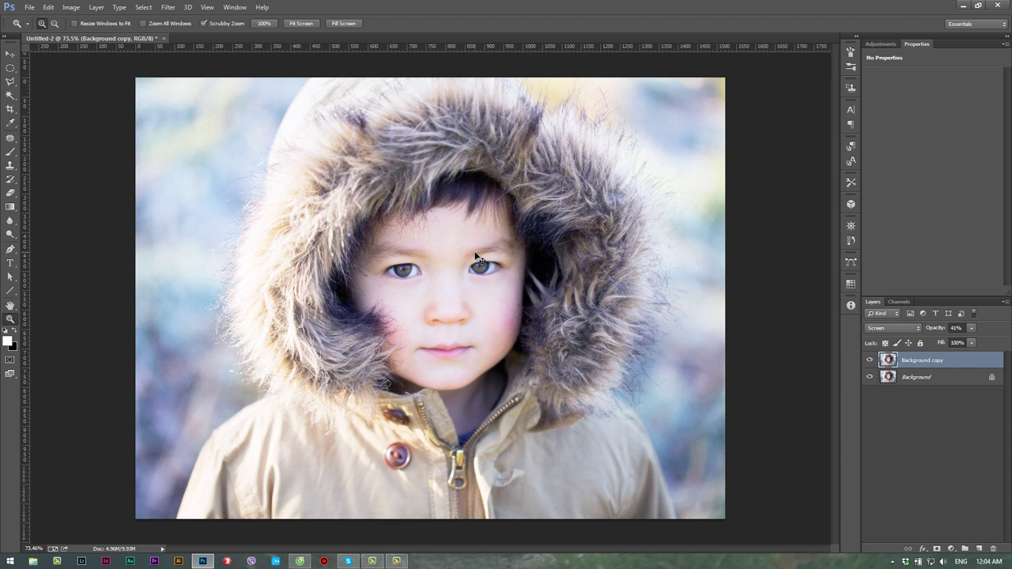
key("ctrl+e")
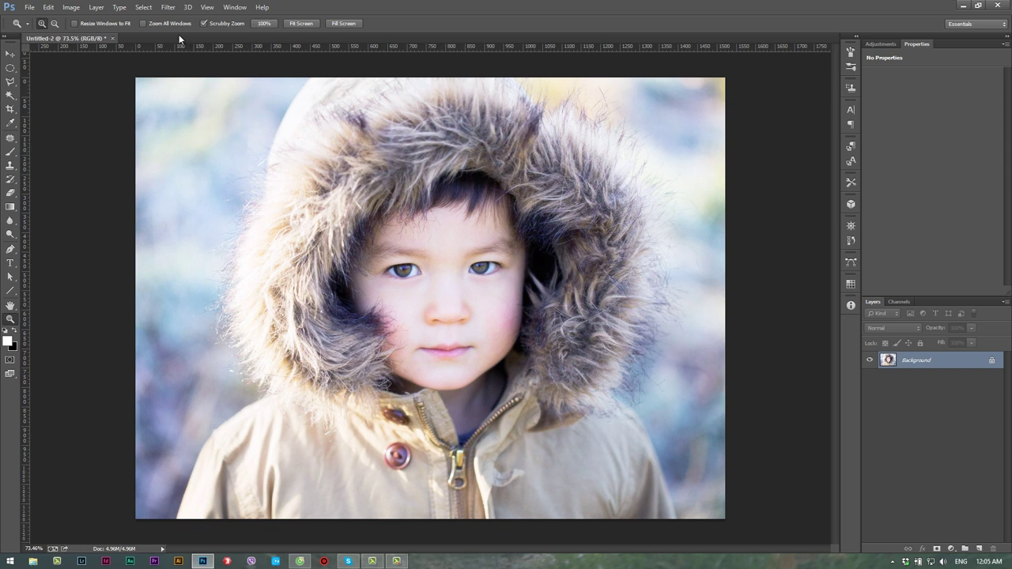
Add a new empty Layer 1 above the Background
left_click(168, 7)
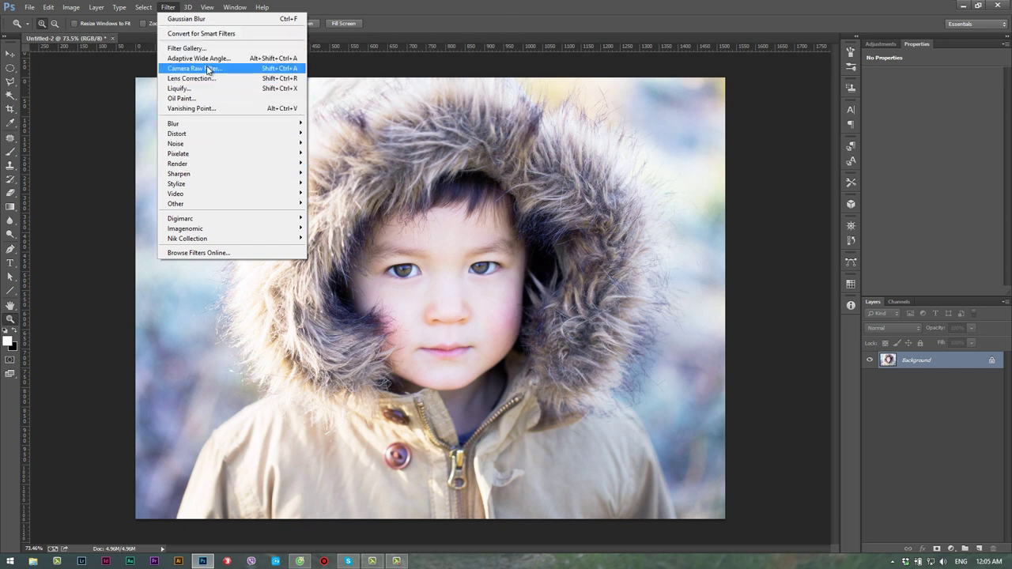
left_click(522, 53)
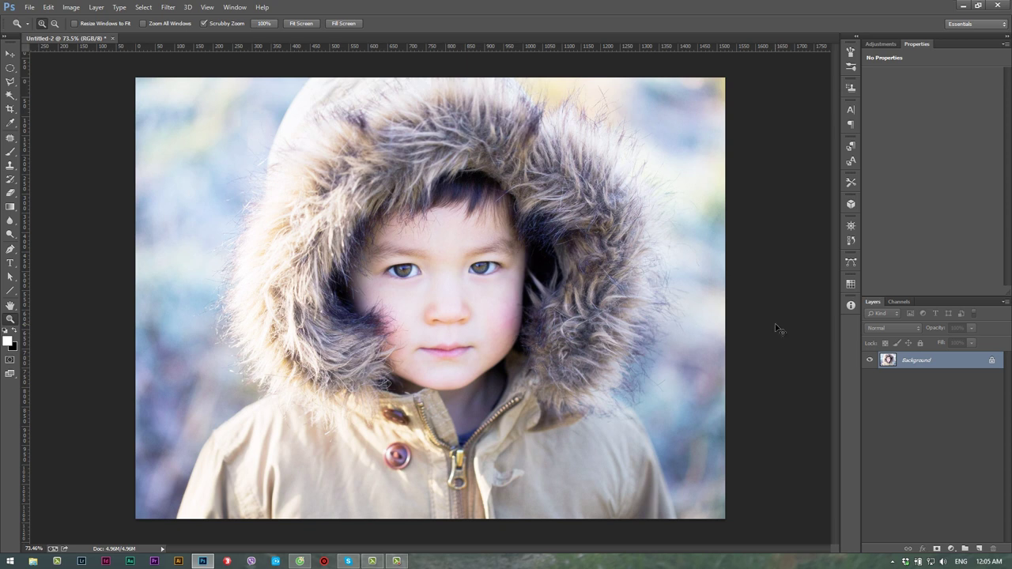
key("ctrl+shift+n")
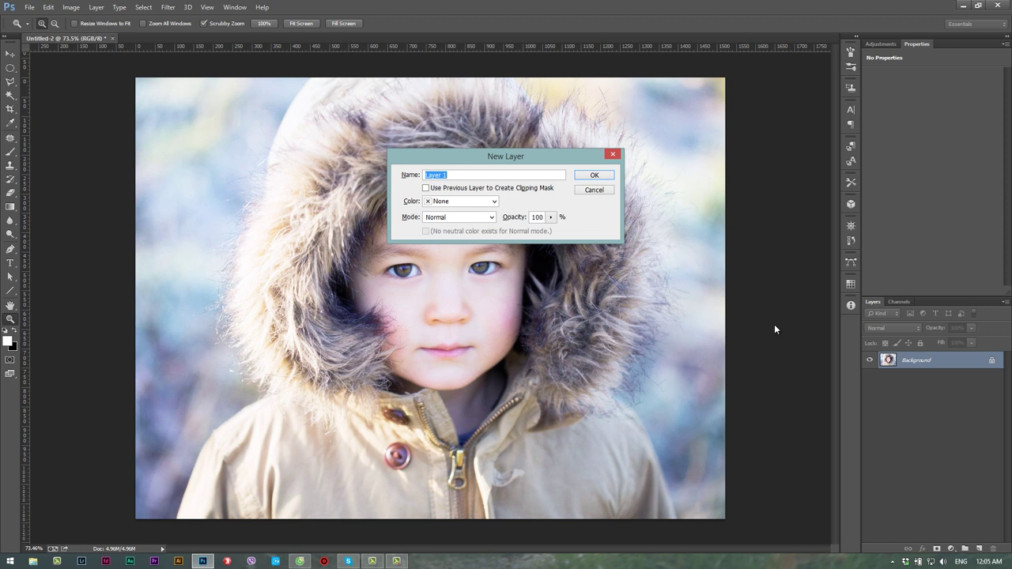
left_click(594, 176)
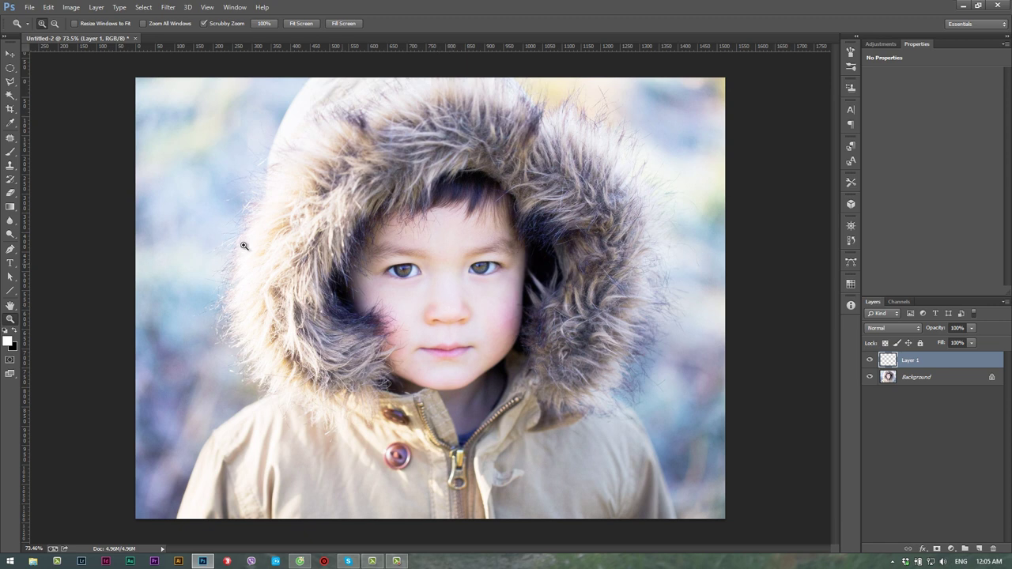
Pick the Paint Bucket with a black foreground colour and try a fill, then undo it
left_click(11, 207)
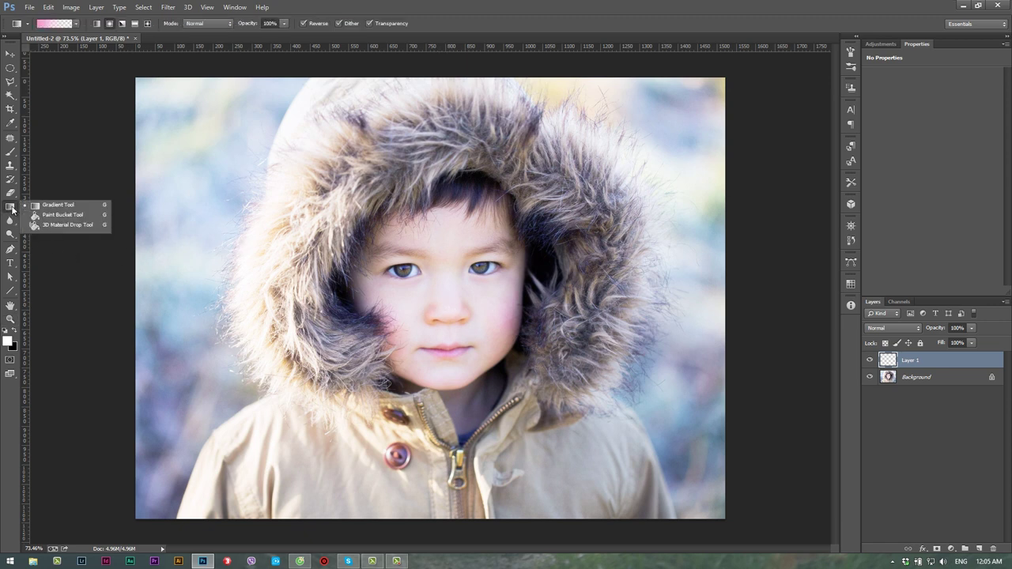
left_click(59, 219)
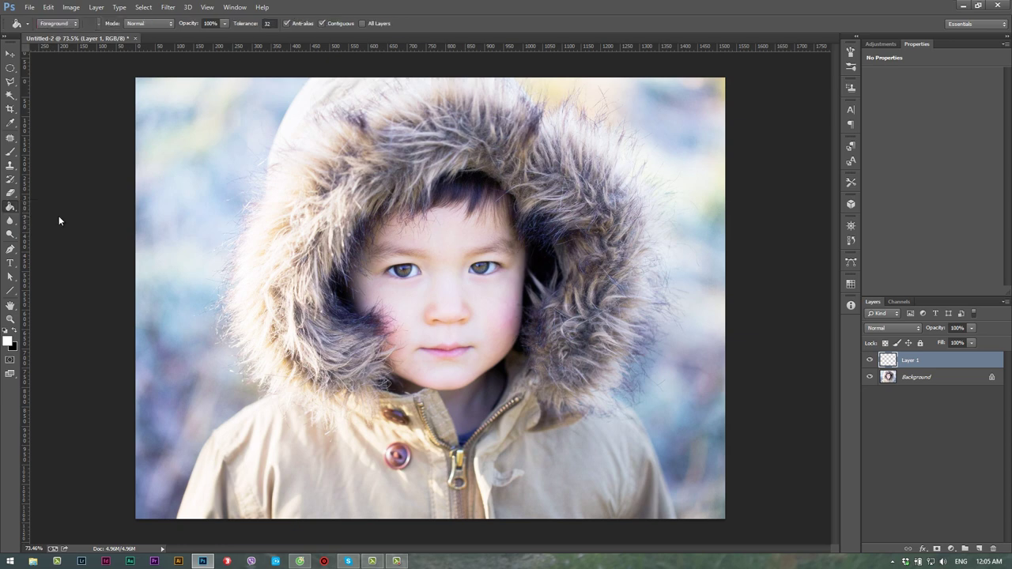
left_click(14, 334)
left_click(8, 340)
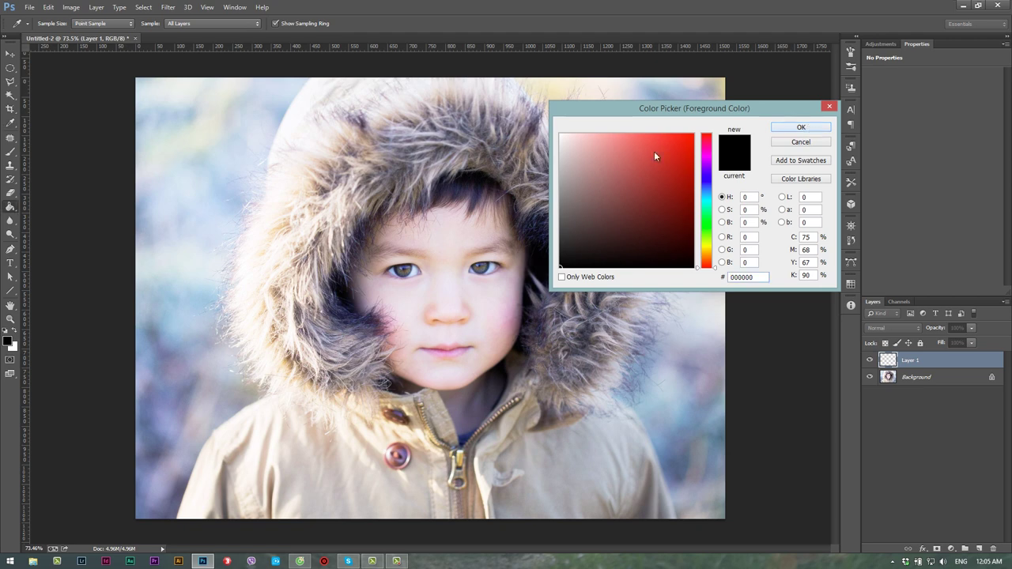
key("Return")
left_click(439, 274)
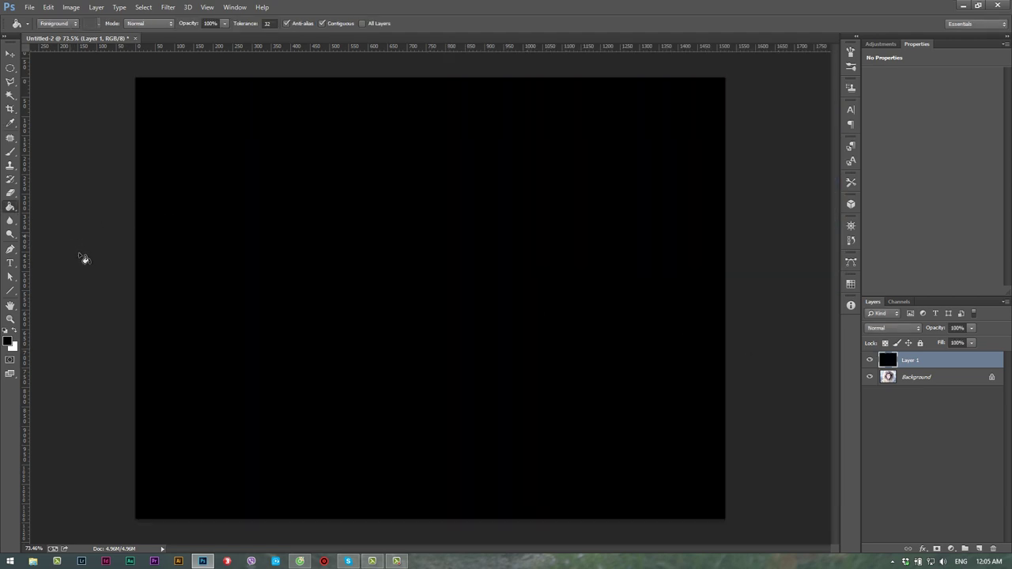
key("ctrl+z")
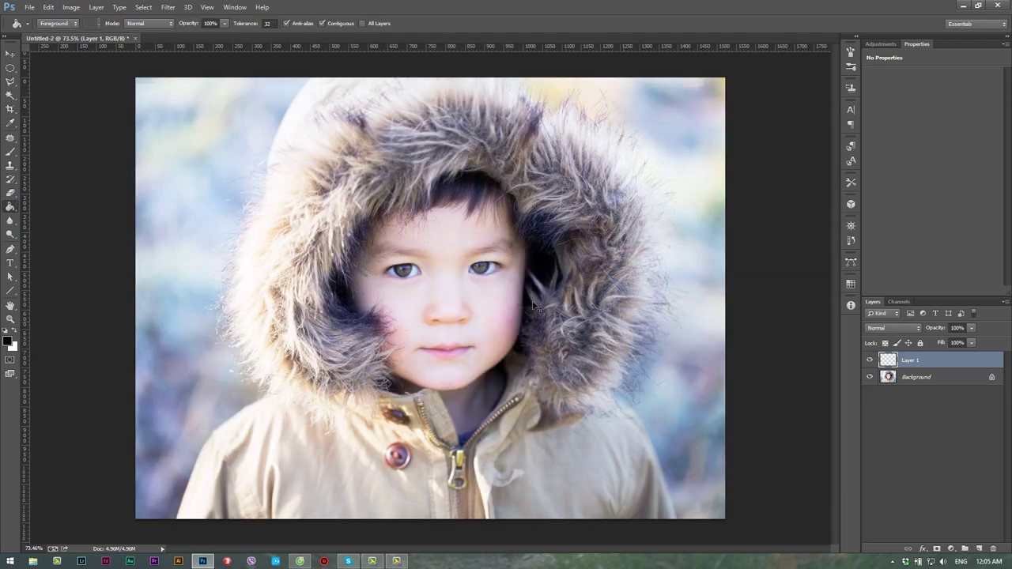
Fill Layer 1 entirely with solid black after testing and undoing black and white fills
left_click(10, 319)
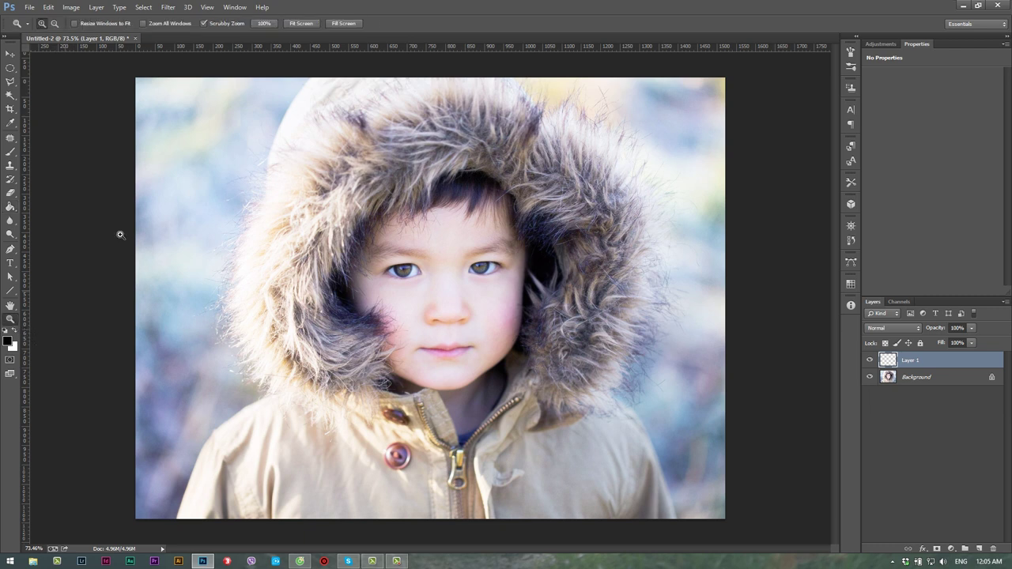
left_click(16, 332)
key("ctrl+BackSpace")
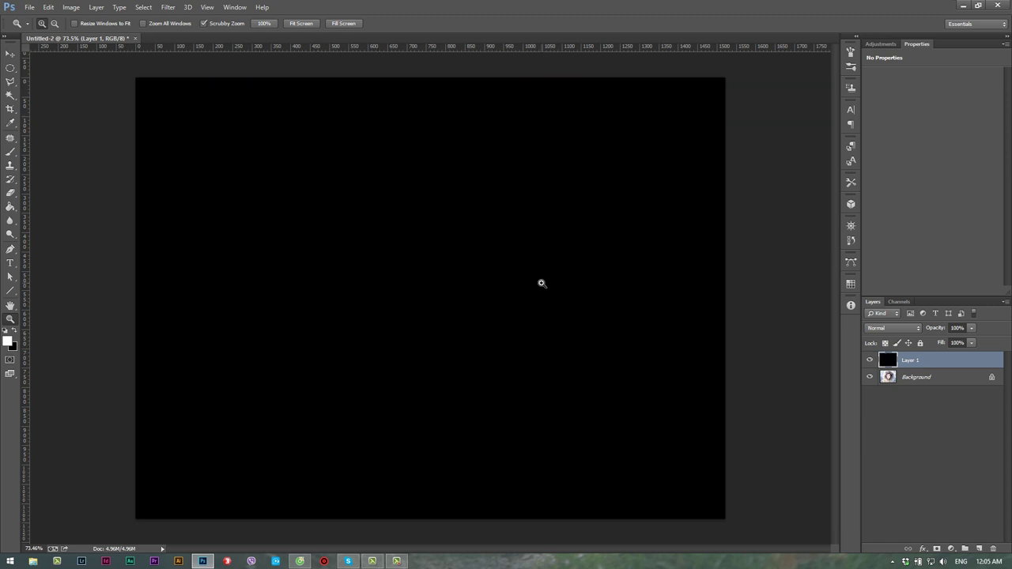
key("ctrl+z")
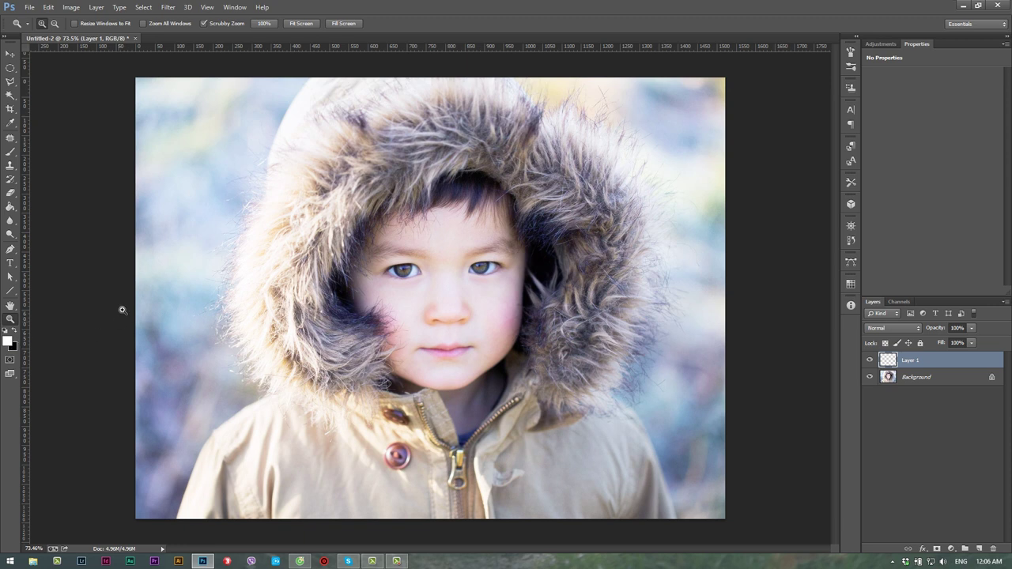
key("alt")
key("alt+BackSpace")
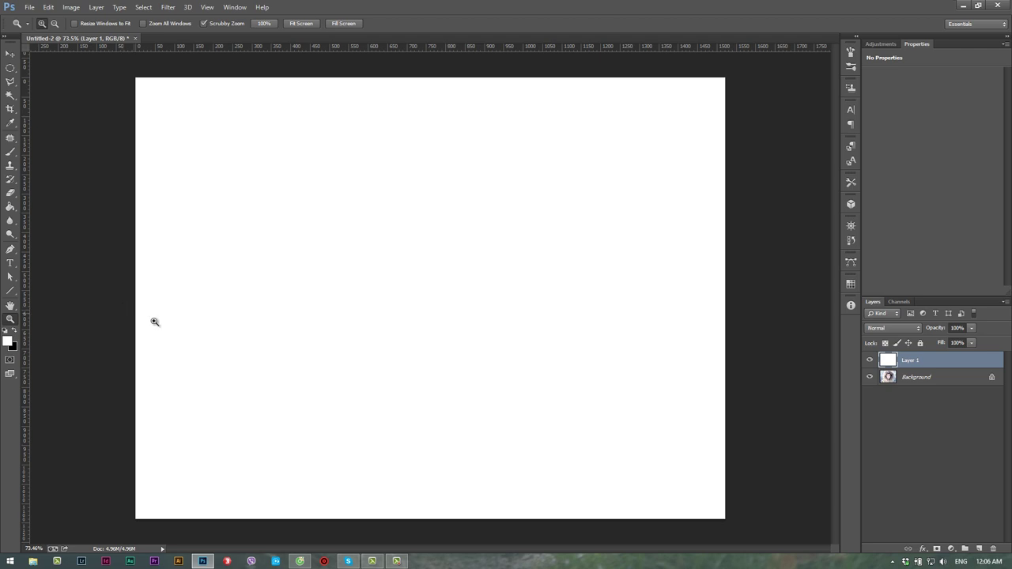
key("ctrl+z")
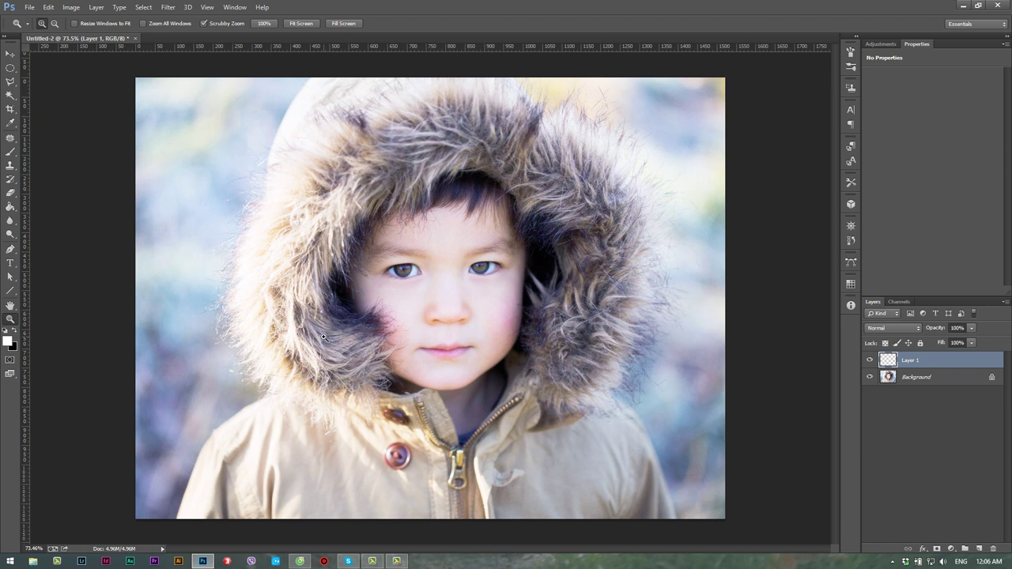
key("ctrl+BackSpace")
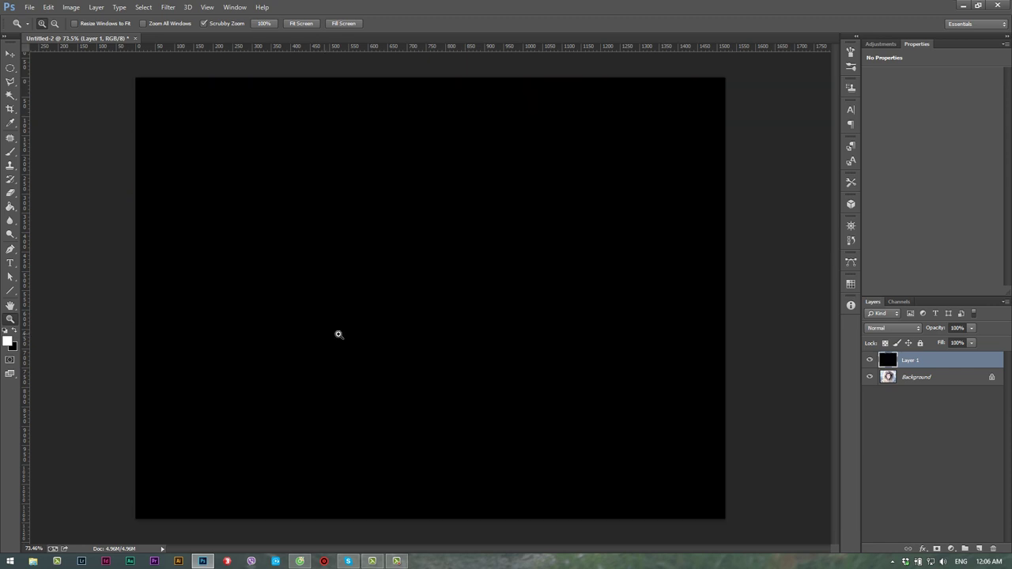
Add Gaussian, Monochromatic noise at 232.98% to the black Layer 1
left_click(169, 8)
mouse_move(176, 144)
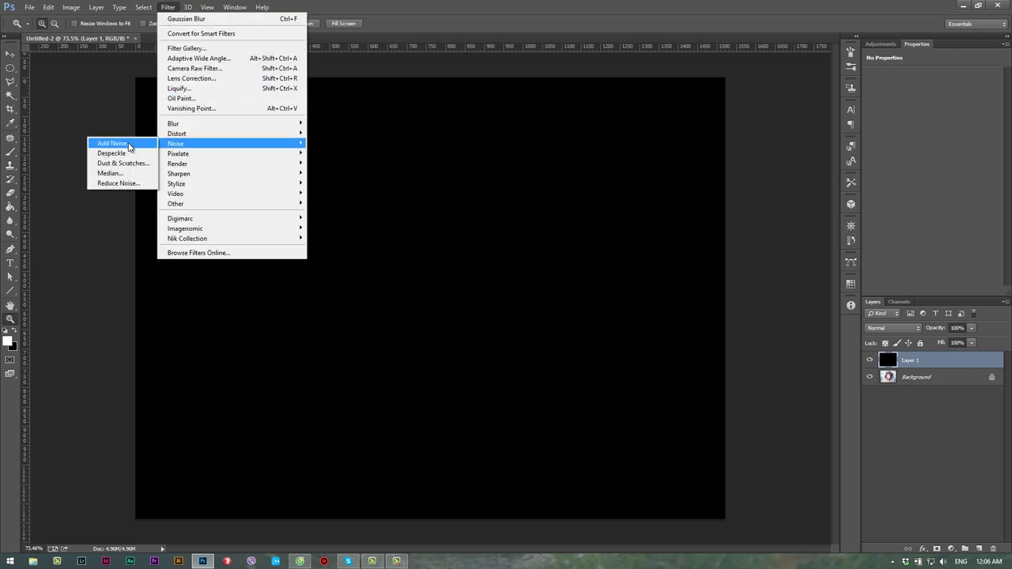
left_click(129, 147)
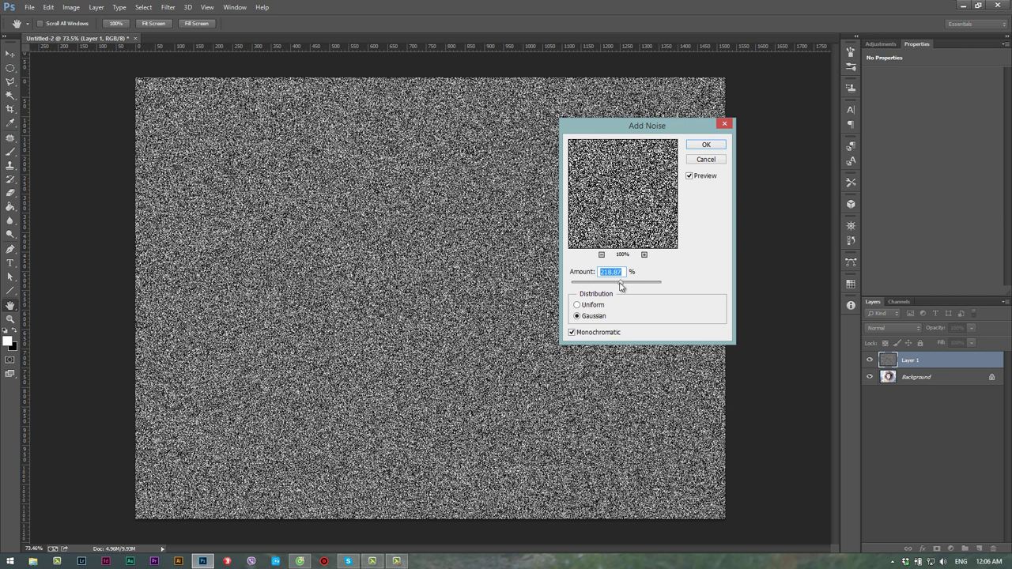
left_click_drag(621, 286, 624, 288)
left_click(595, 305)
left_click(597, 308)
left_click(594, 317)
left_click(584, 335)
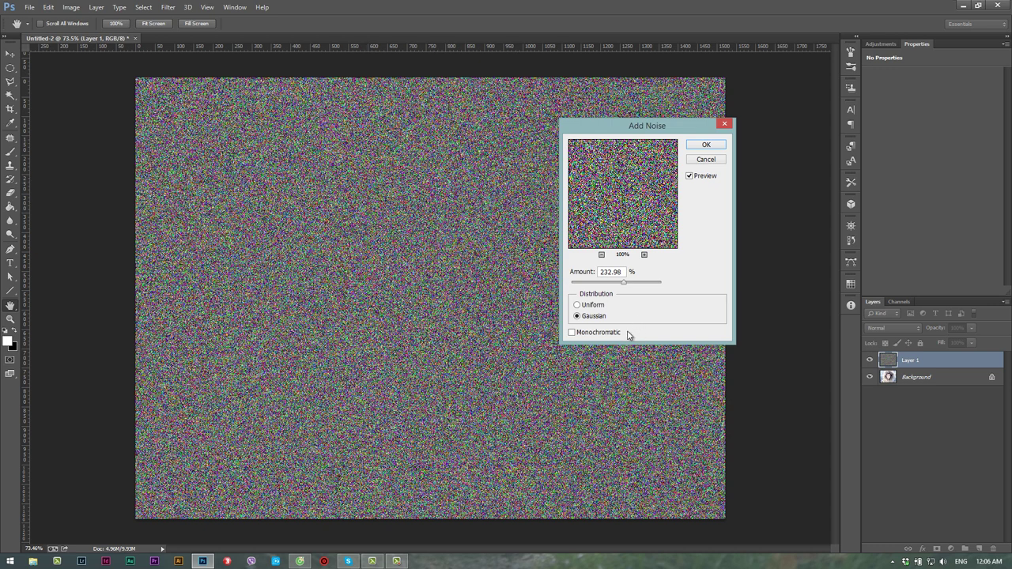
left_click(584, 335)
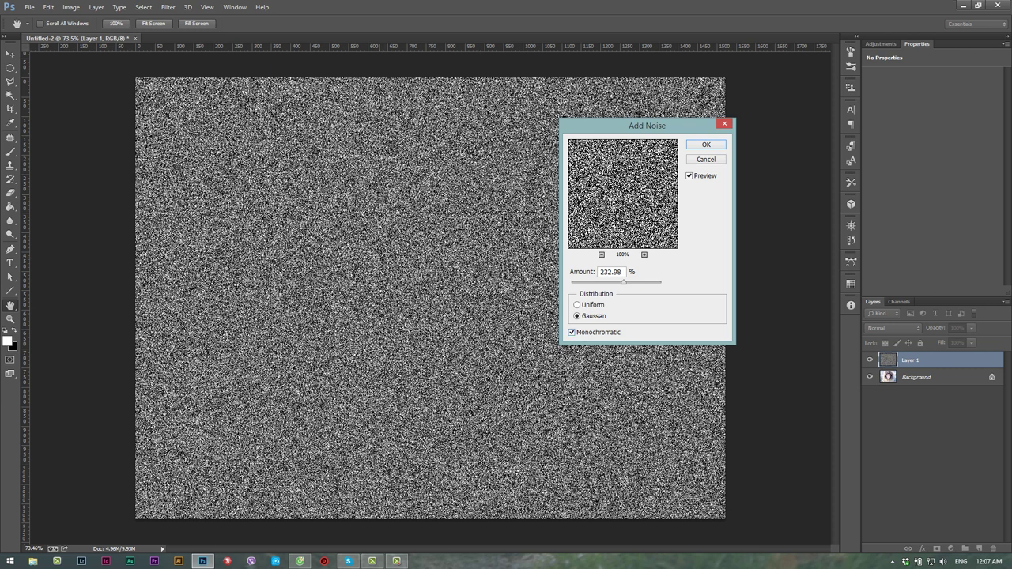
key("z")
left_click(706, 147)
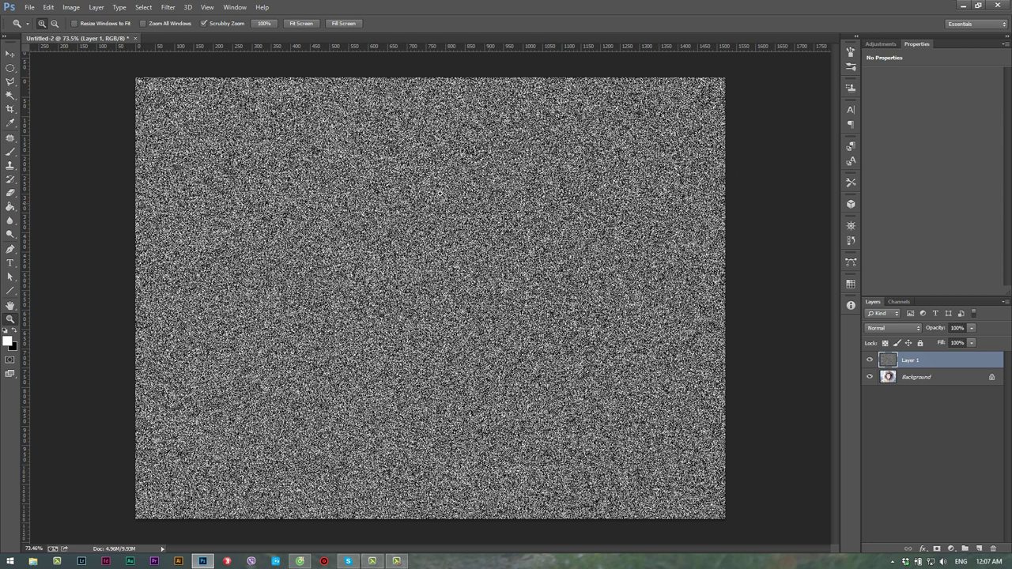
Open Dry Brush in the Filter Gallery, remove the extra effect, and raise Brush Size beyond 4
left_click(870, 360)
left_click(167, 10)
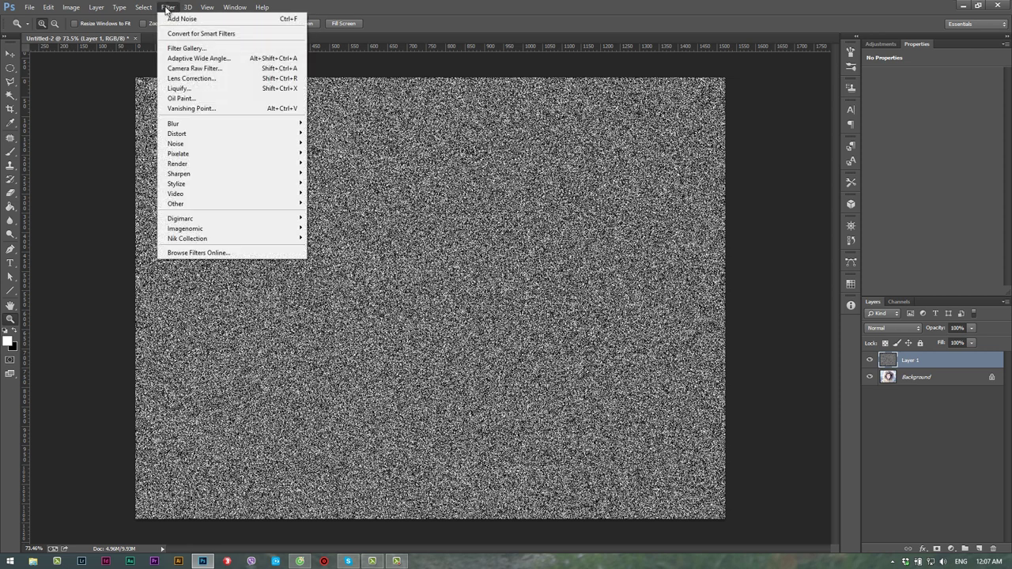
left_click(210, 52)
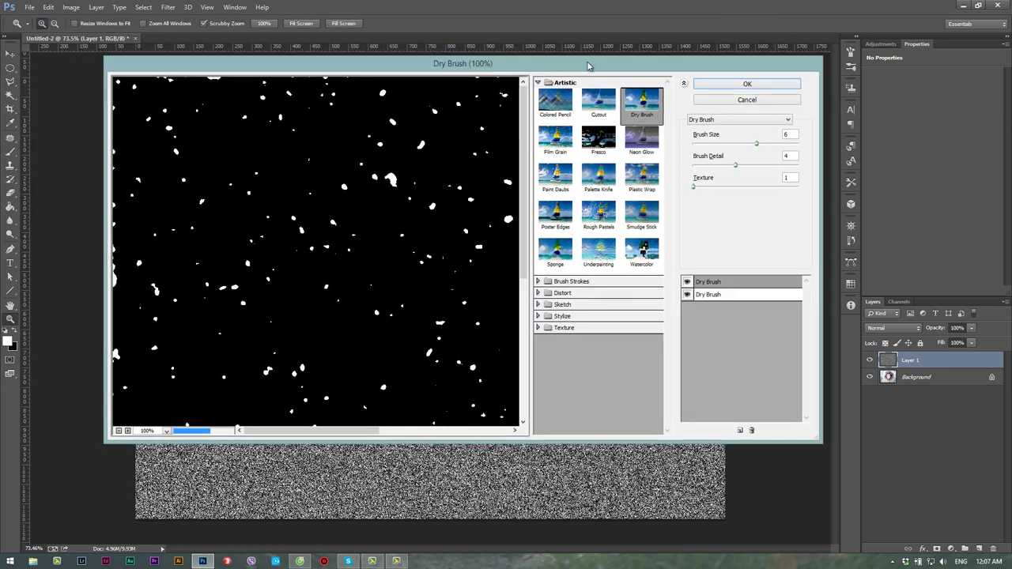
left_click(747, 429)
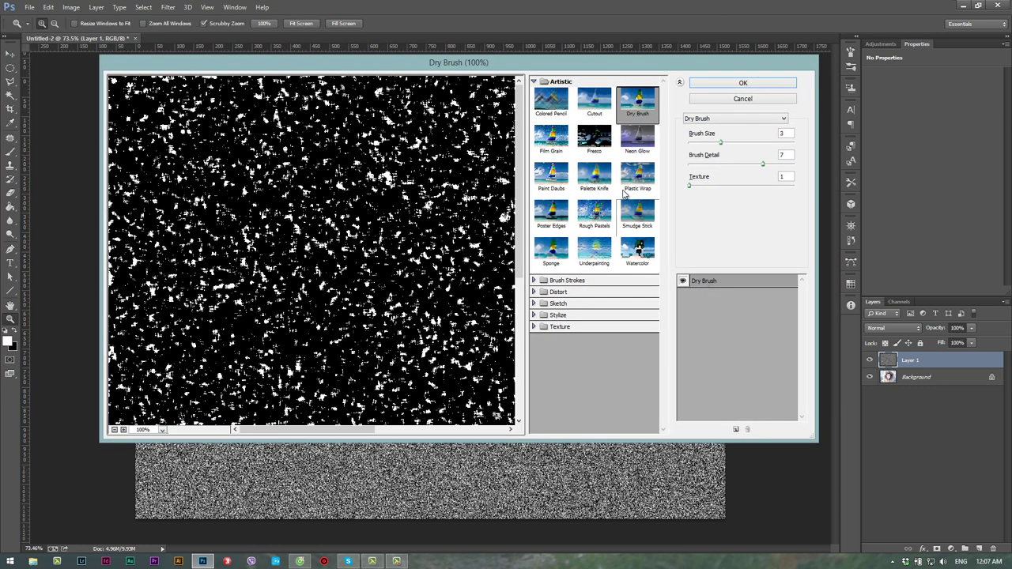
left_click_drag(468, 71, 462, 67)
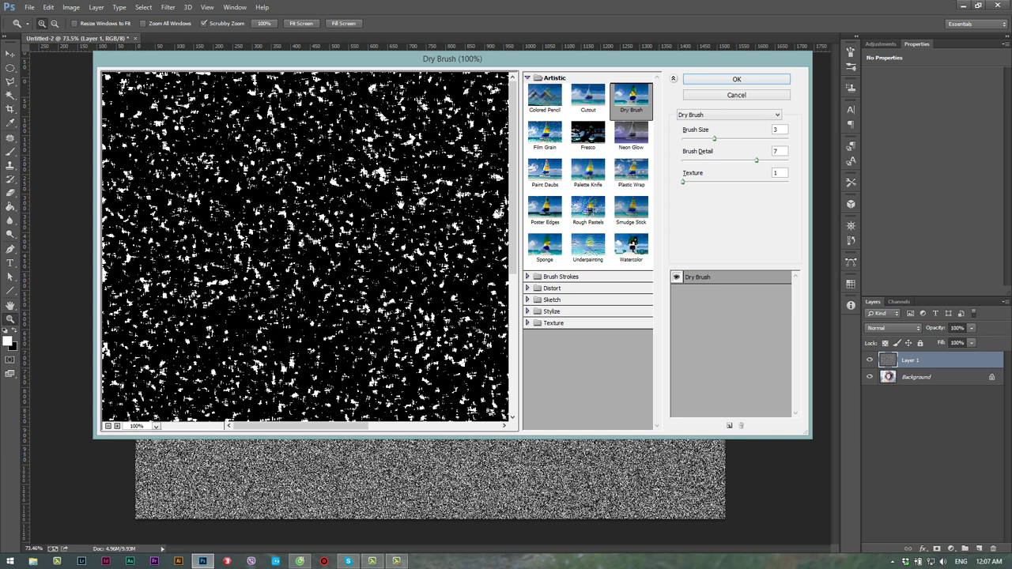
left_click_drag(714, 139, 724, 138)
left_click(685, 182)
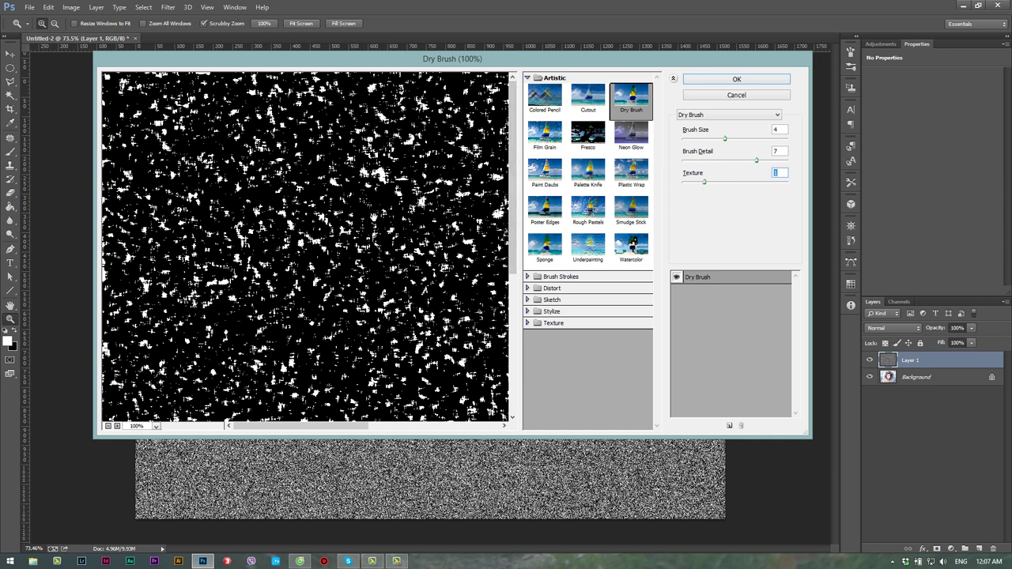
left_click_drag(725, 138, 778, 140)
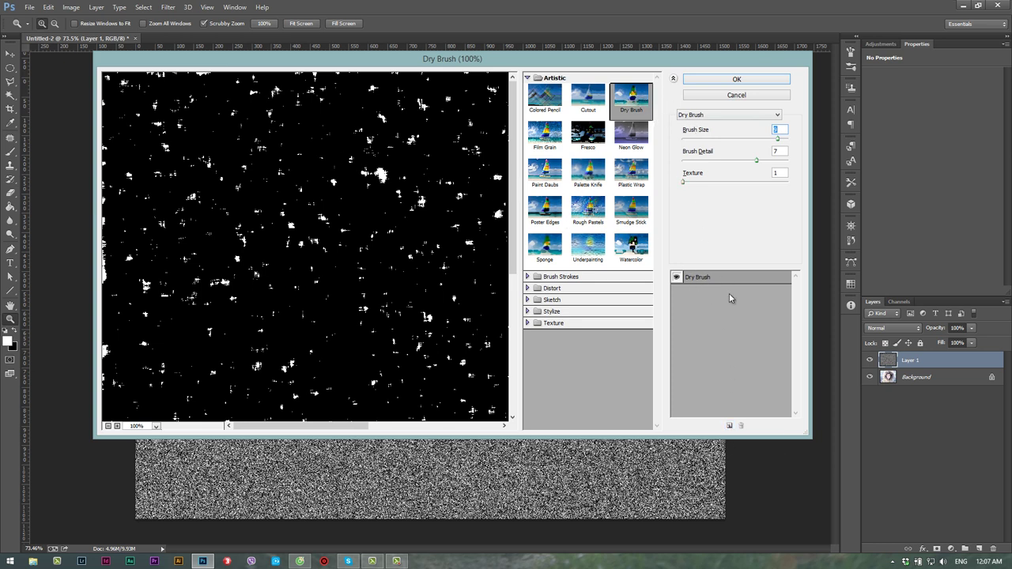
Add a second Dry Brush effect, lowering its Brush Detail to 2 and reducing Brush Size
left_click(729, 425)
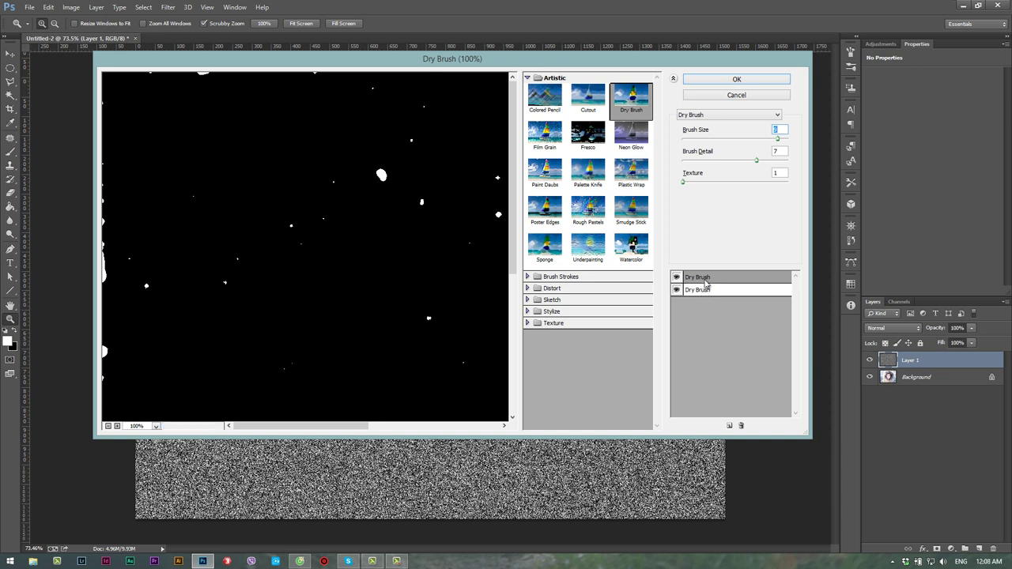
left_click(704, 289)
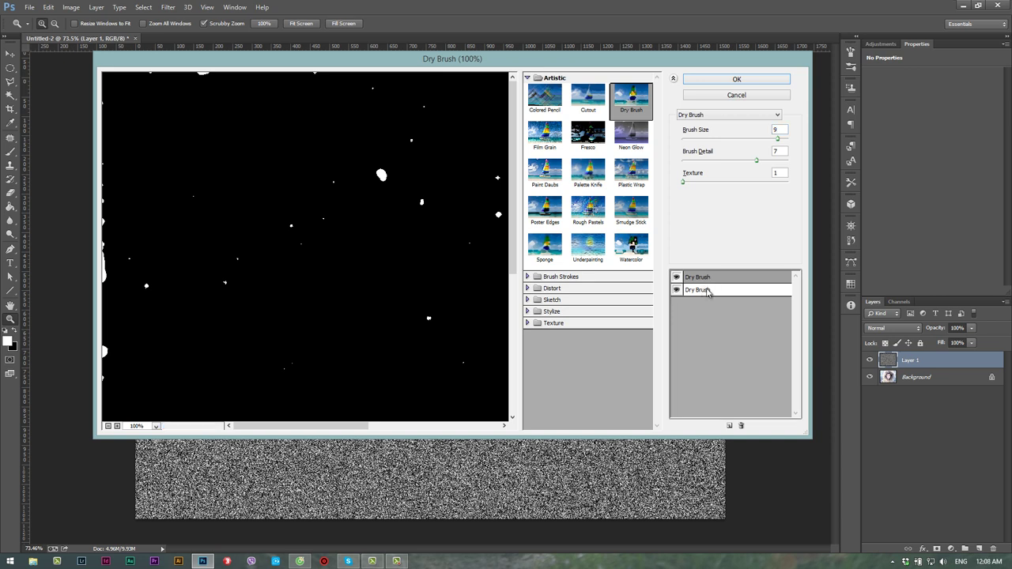
left_click(708, 293)
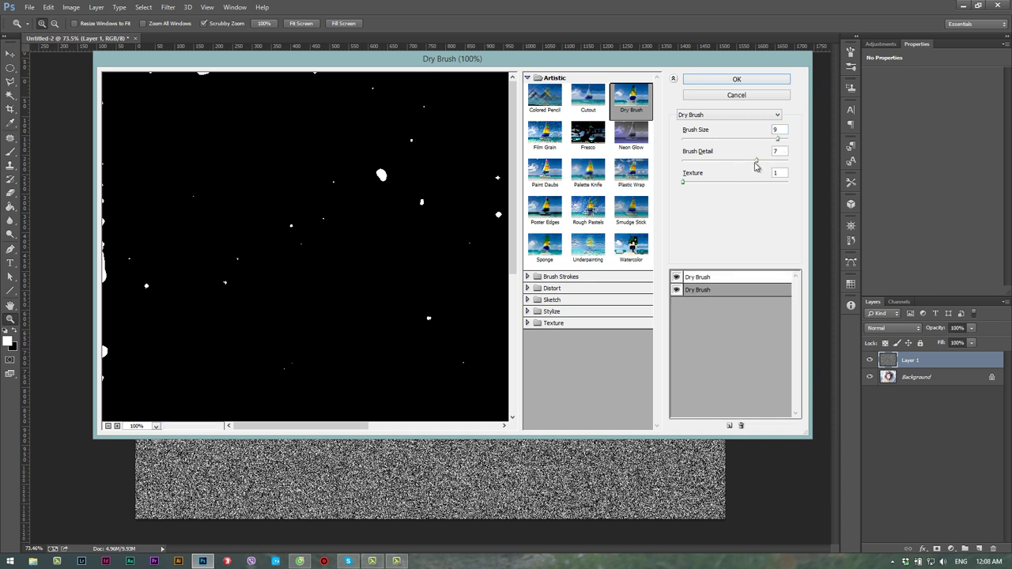
left_click_drag(757, 161, 705, 162)
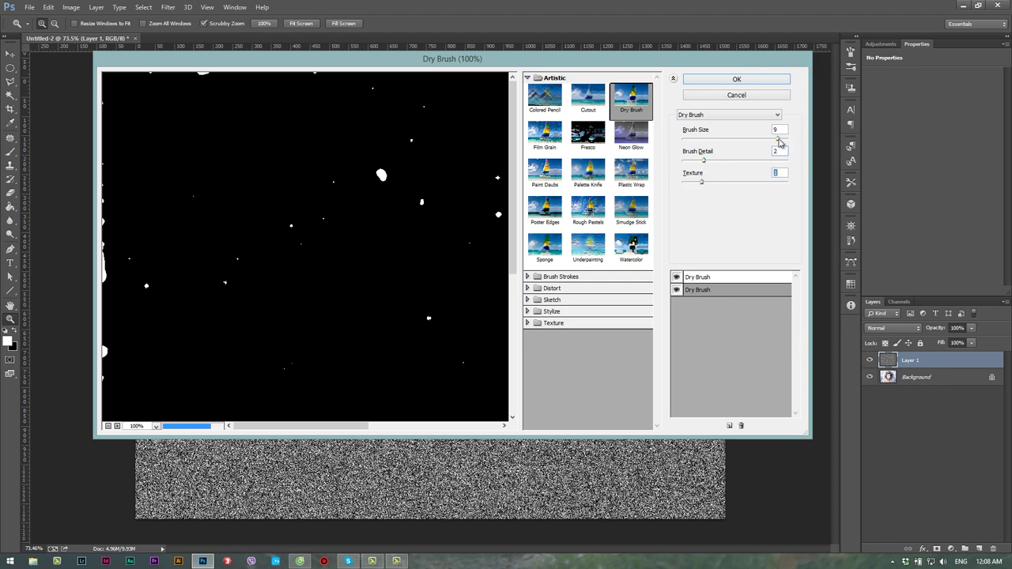
left_click_drag(779, 139, 721, 150)
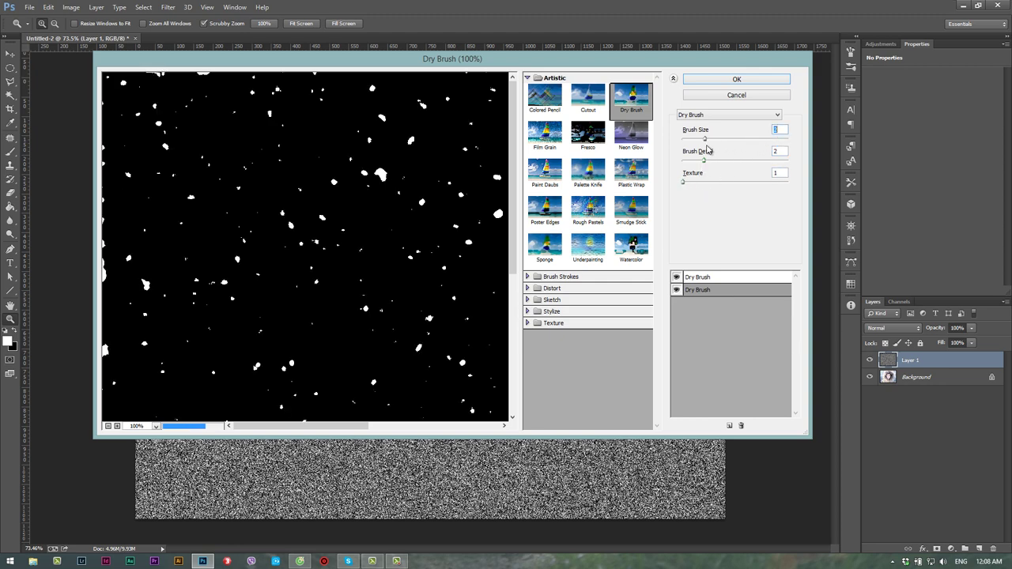
left_click(109, 427)
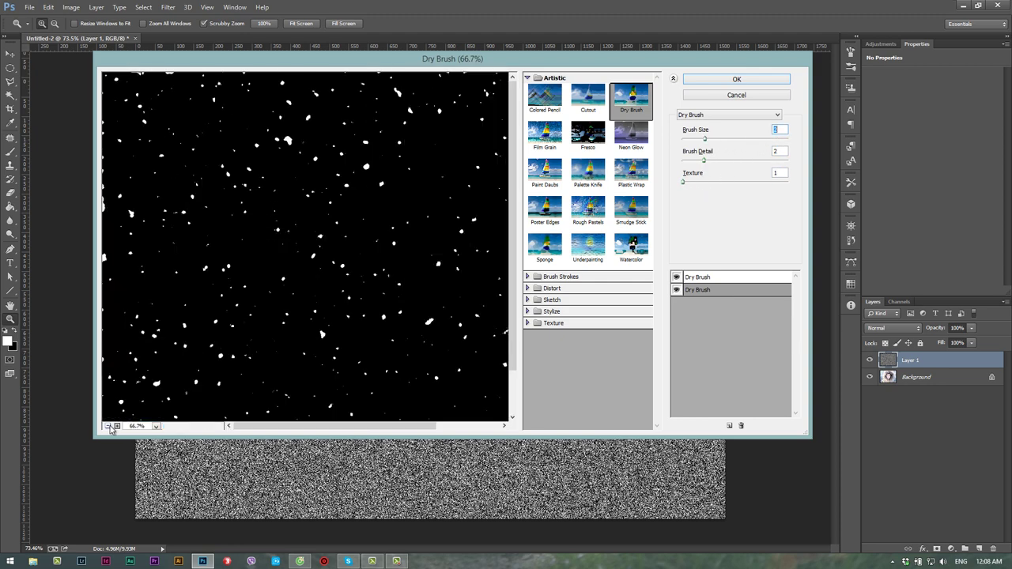
left_click(109, 426)
left_click(109, 426)
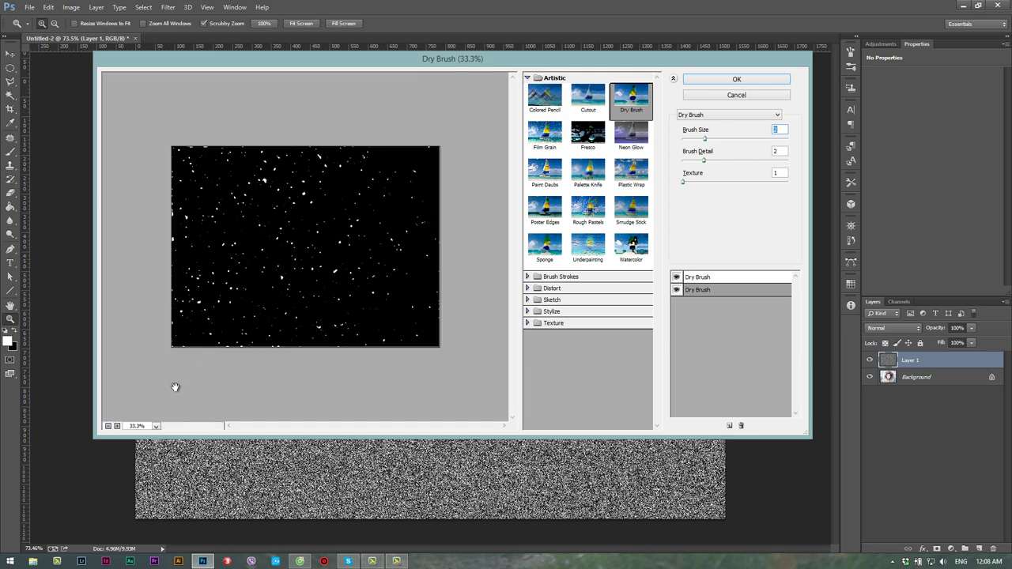
Adjust Texture, Brush Size and Brush Detail across both Dry Brush effects
left_click(702, 289)
mouse_move(685, 182)
left_mouse_down()
mouse_move(719, 182)
mouse_move(714, 161)
mouse_move(703, 183)
mouse_move(683, 183)
left_mouse_up()
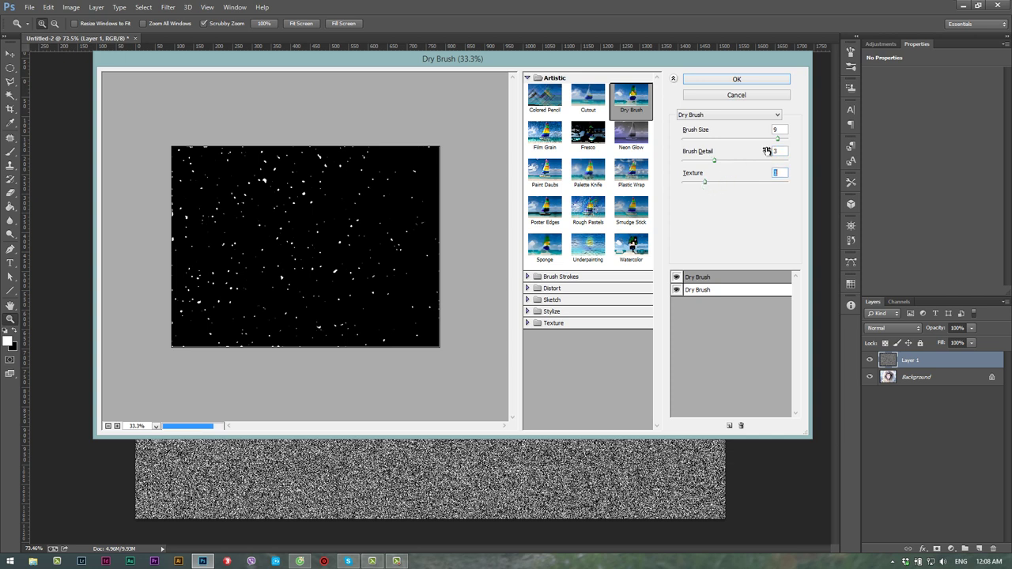
mouse_move(777, 140)
left_mouse_down()
mouse_move(732, 147)
mouse_move(766, 149)
left_mouse_up()
left_click(711, 292)
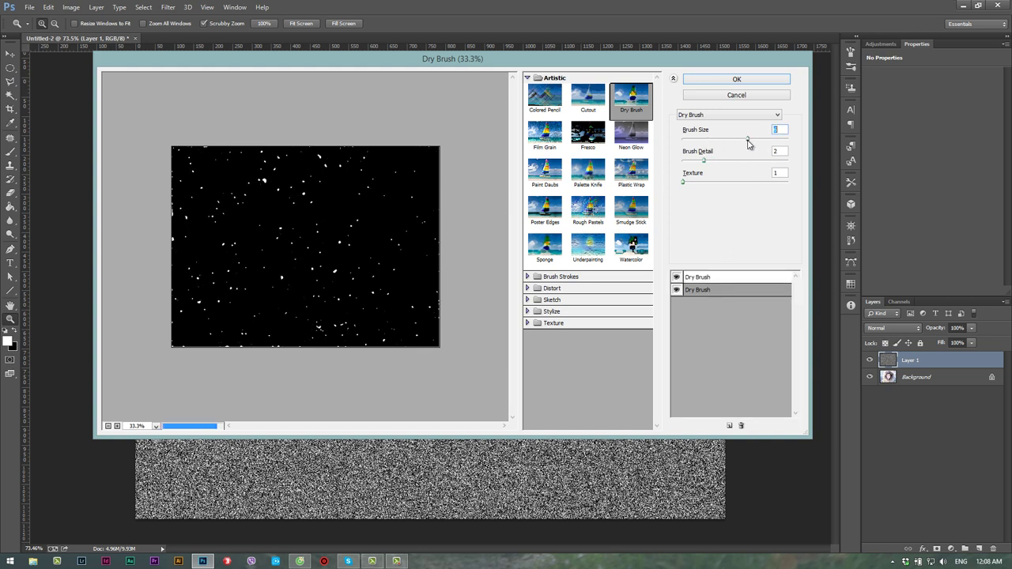
left_click_drag(748, 141, 705, 185)
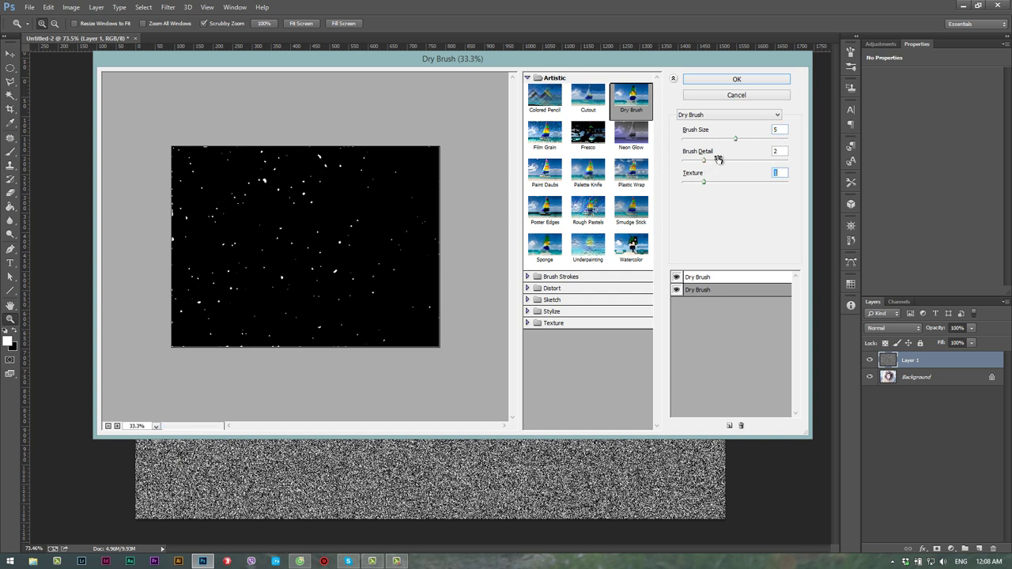
left_click_drag(705, 161, 728, 162)
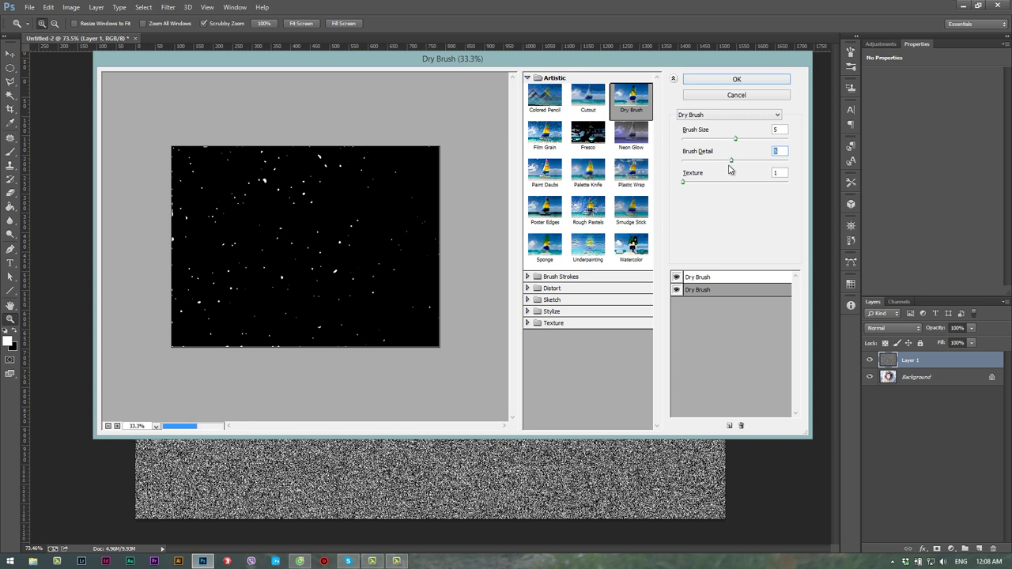
Fine-tune detail, texture and size on both effects, then apply Dry Brush at Brush Size 4
left_click(708, 289)
left_click_drag(732, 161, 747, 160)
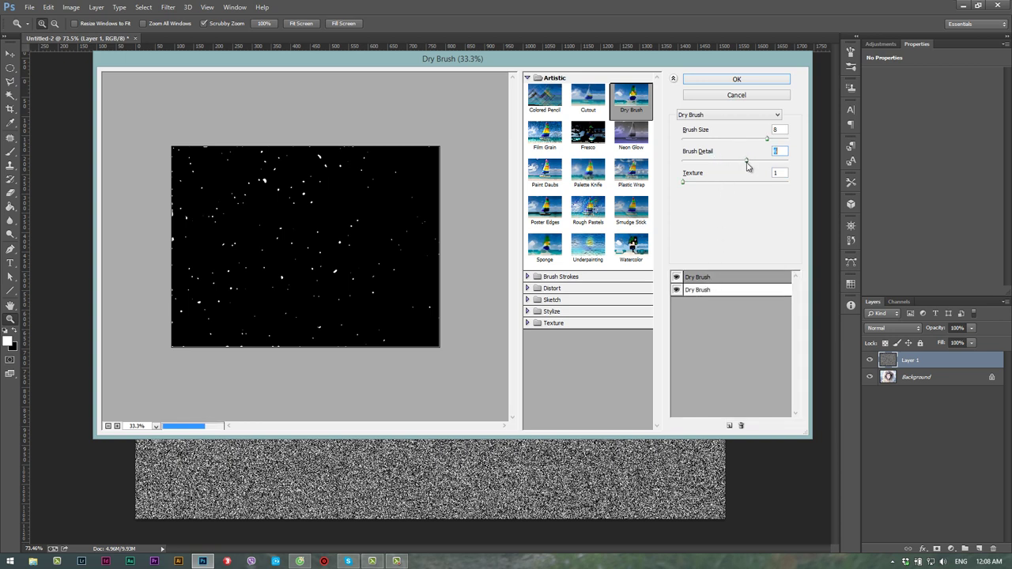
left_click_drag(685, 183, 728, 184)
left_click(720, 291)
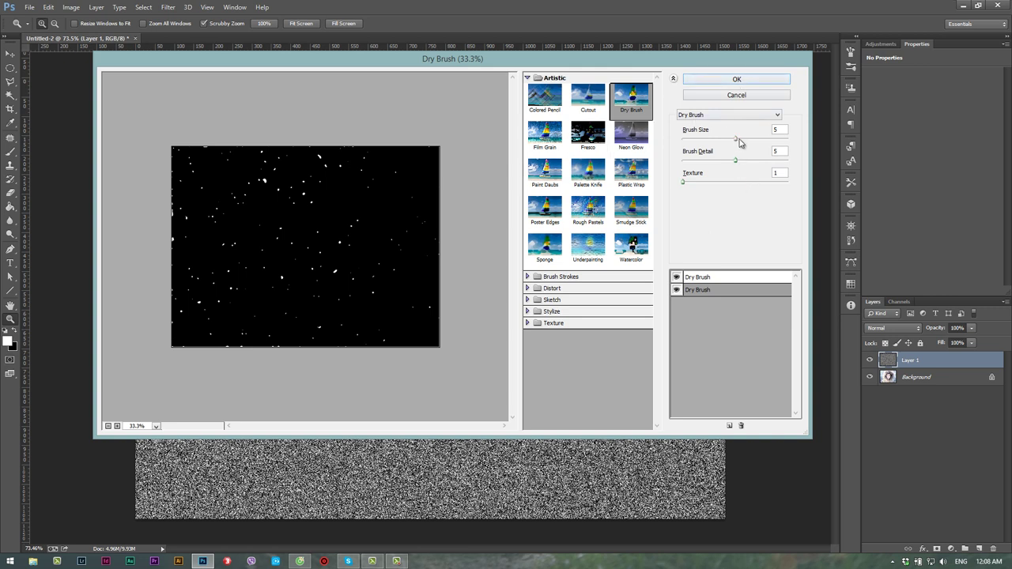
mouse_move(735, 139)
left_mouse_down()
mouse_move(721, 139)
mouse_move(726, 151)
left_mouse_up()
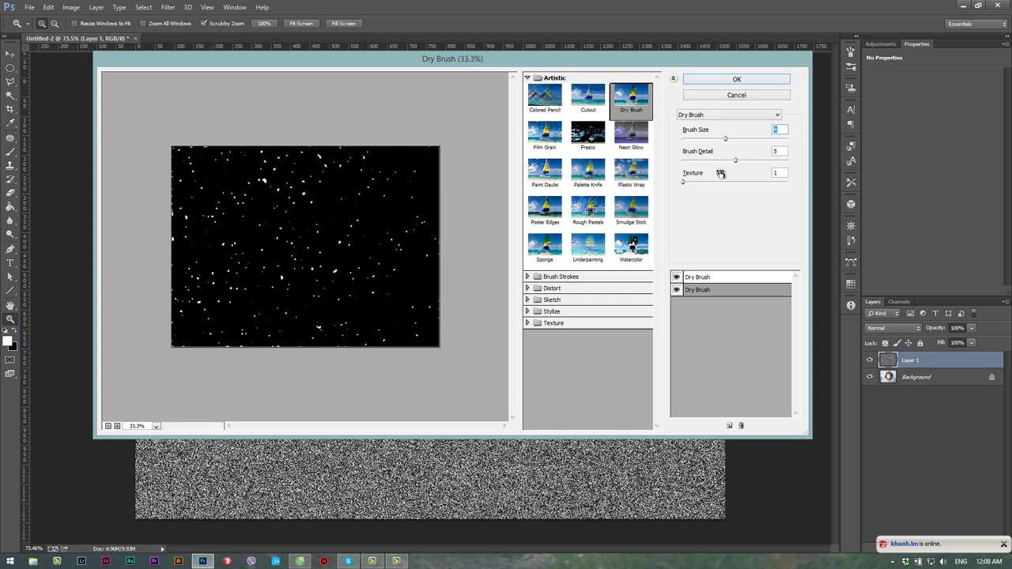
left_click_drag(736, 160, 711, 161)
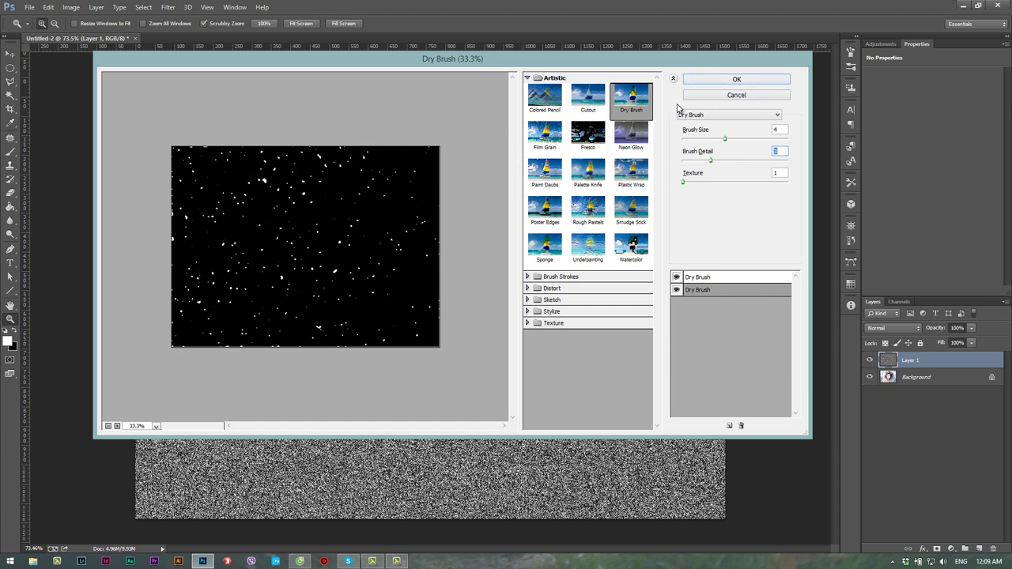
left_click(728, 82)
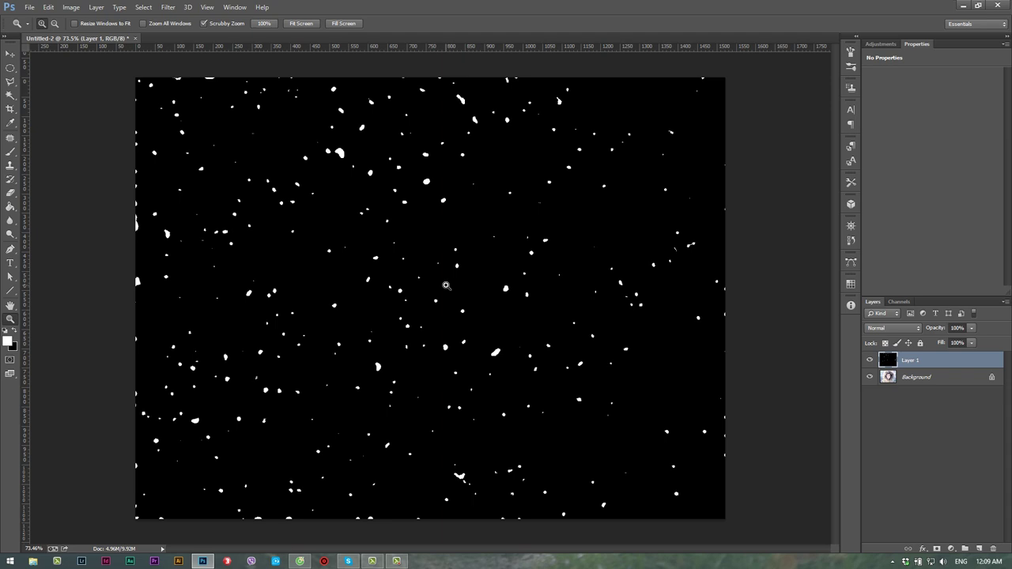
Set Layer 1 to Screen blend mode so only white flakes show, then duplicate it with Ctrl+J
mouse_move(444, 282)
left_mouse_down()
mouse_move(493, 282)
mouse_move(430, 290)
mouse_move(451, 294)
left_mouse_up()
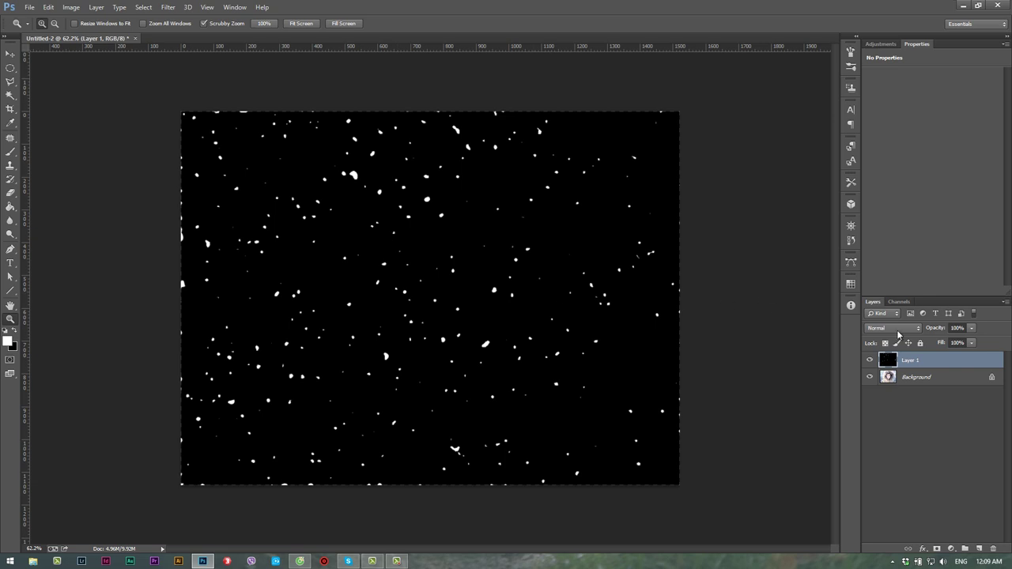
left_click(899, 329)
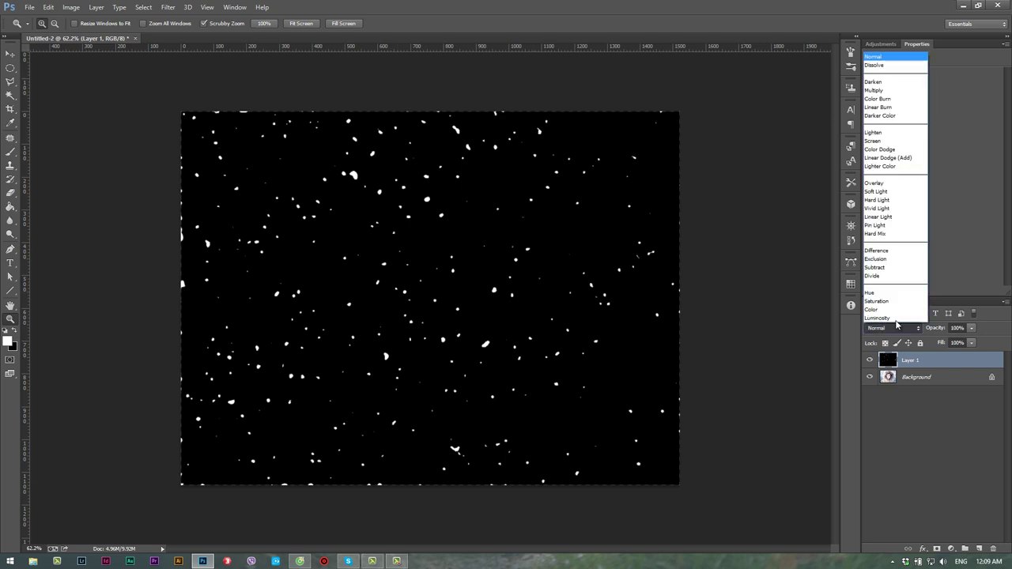
left_click(902, 142)
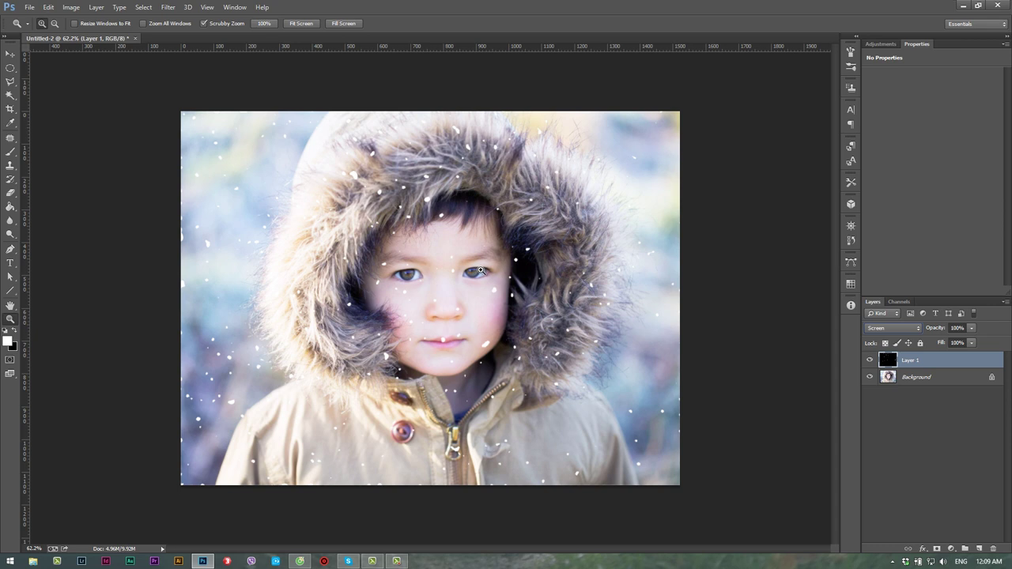
left_click_drag(480, 271, 496, 271)
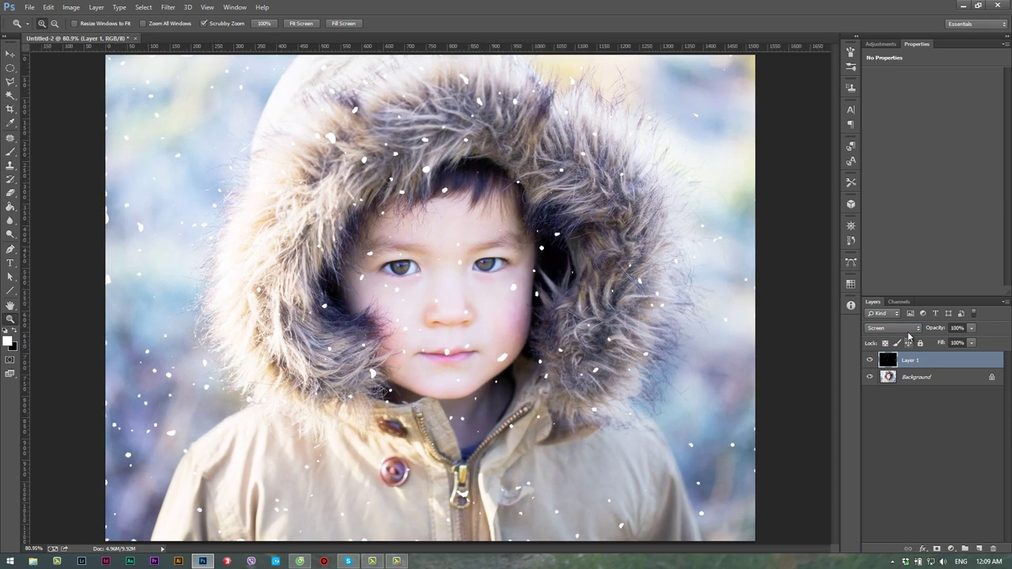
left_click(902, 329)
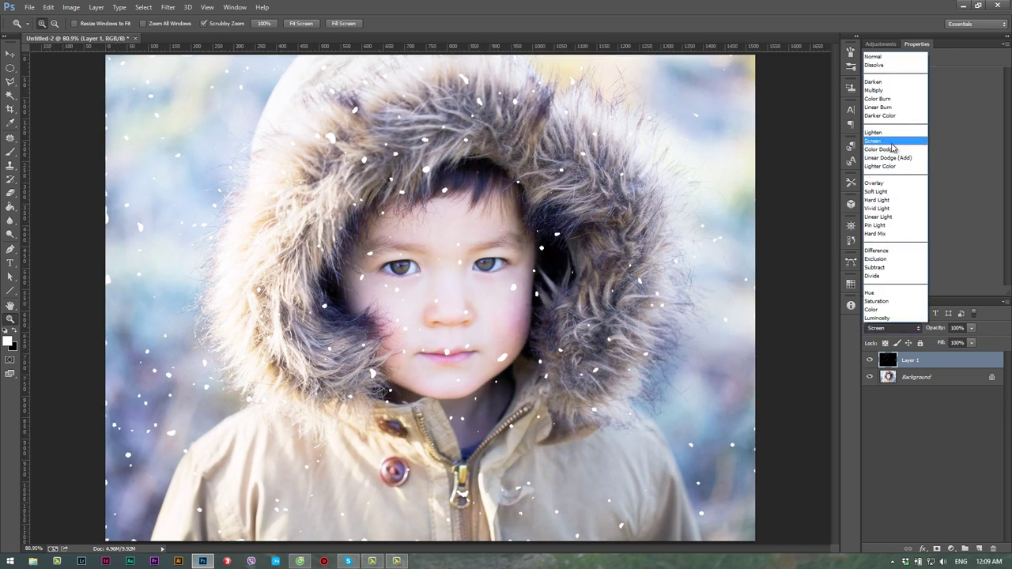
left_click(909, 361)
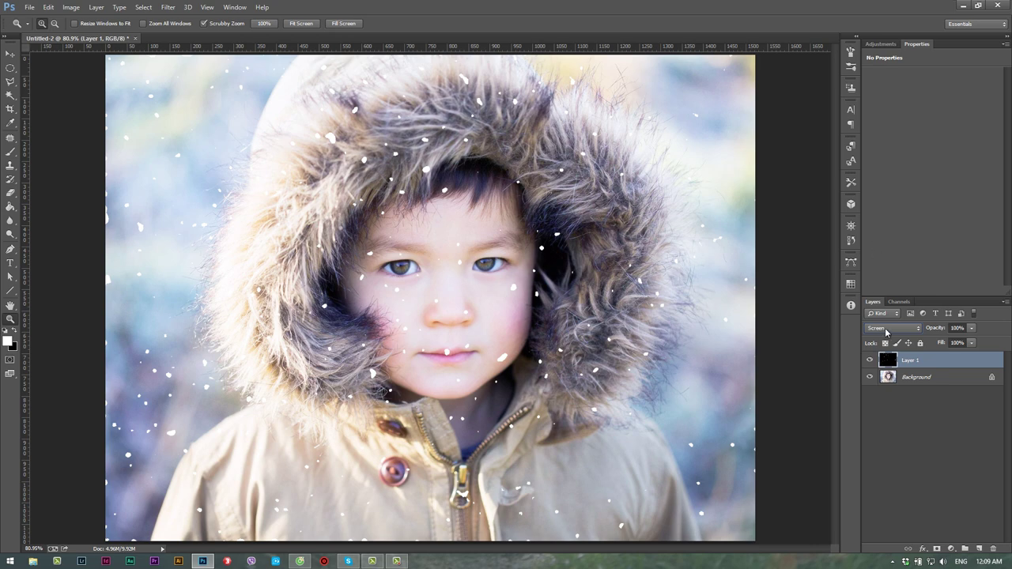
left_click(886, 329)
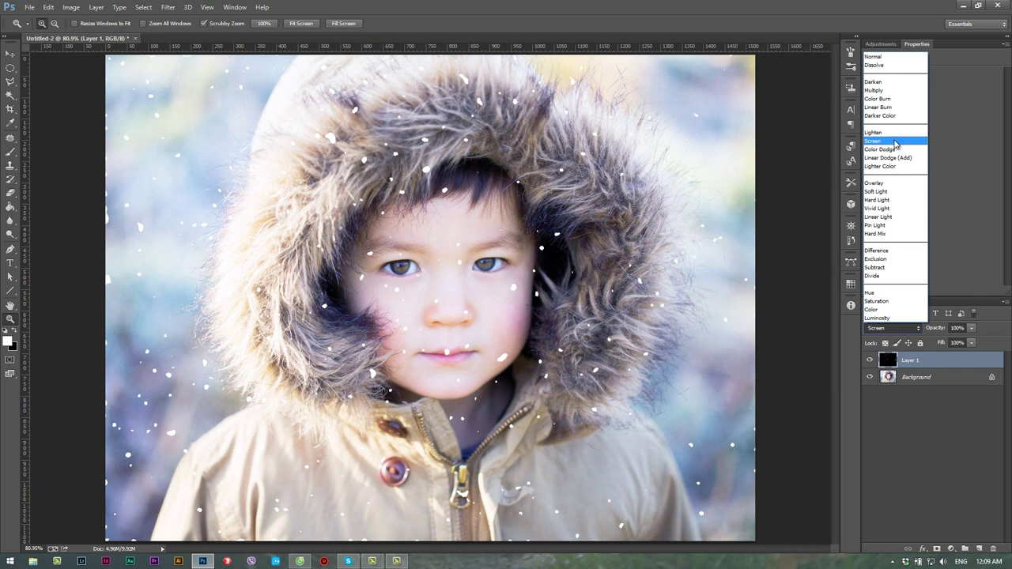
left_click(896, 142)
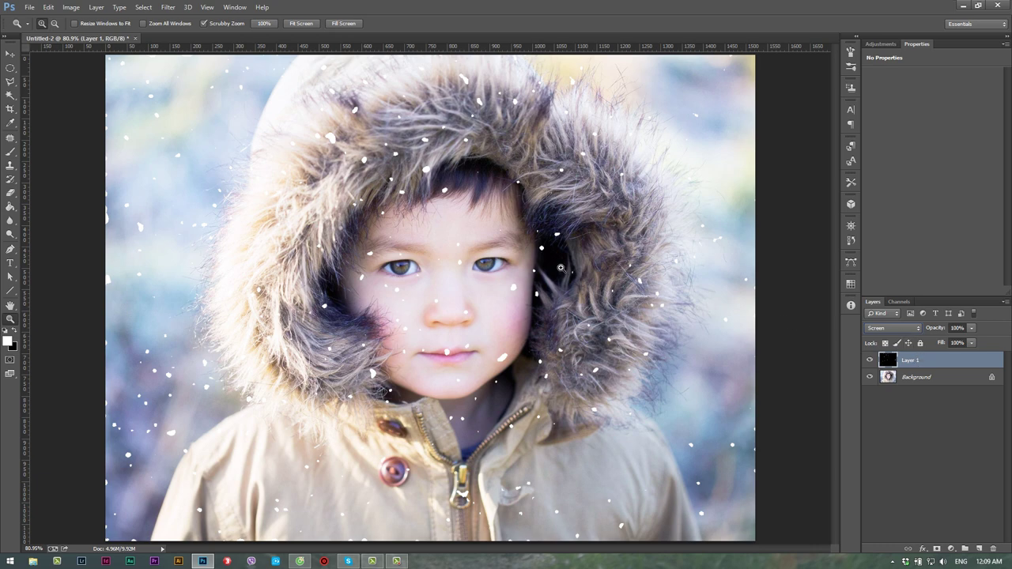
left_click(501, 260, "alt")
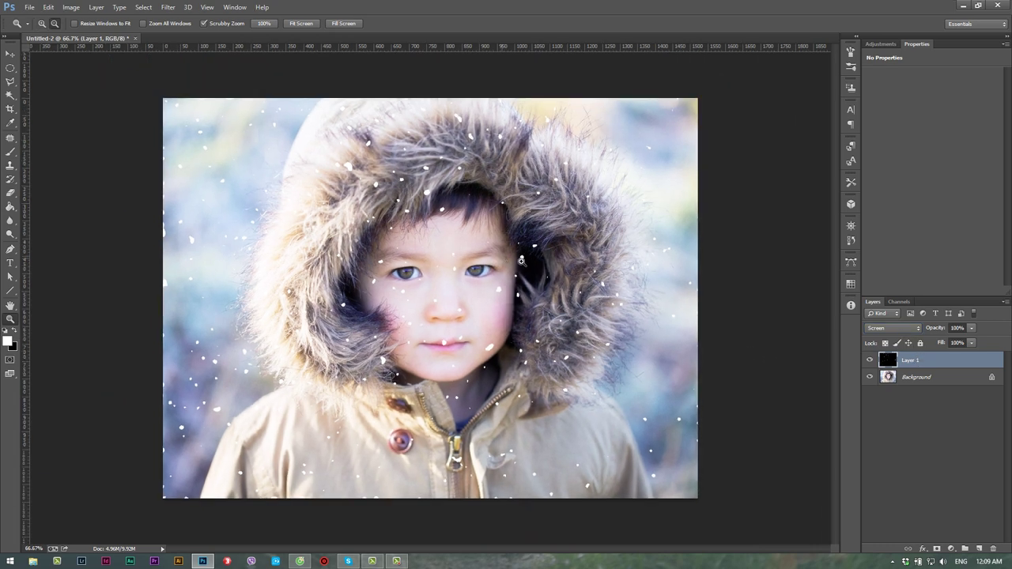
key("ctrl+j")
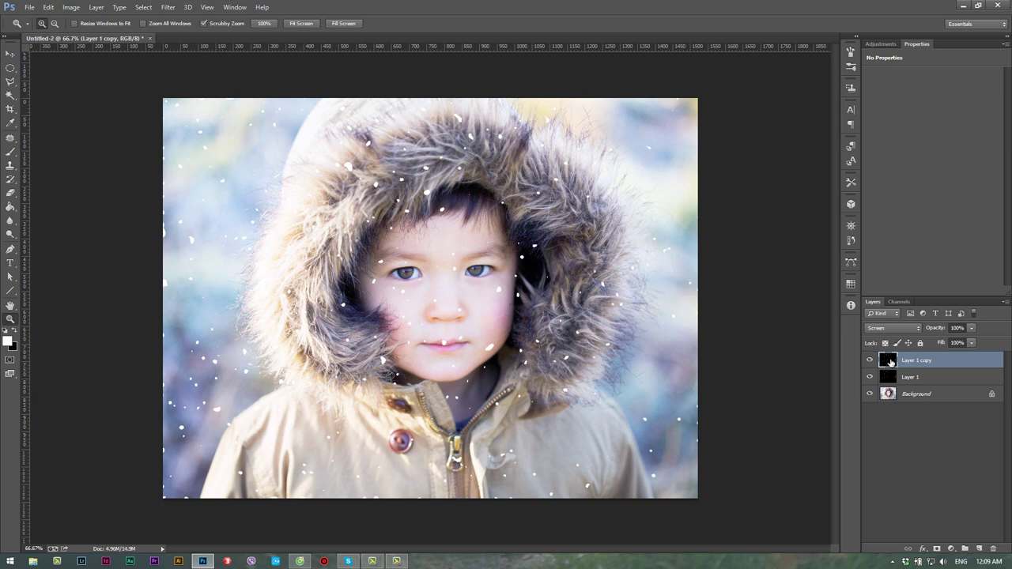
Hide Layer 1 copy and duplicate Layer 1 as Layer 1 copy 2
left_click(871, 362)
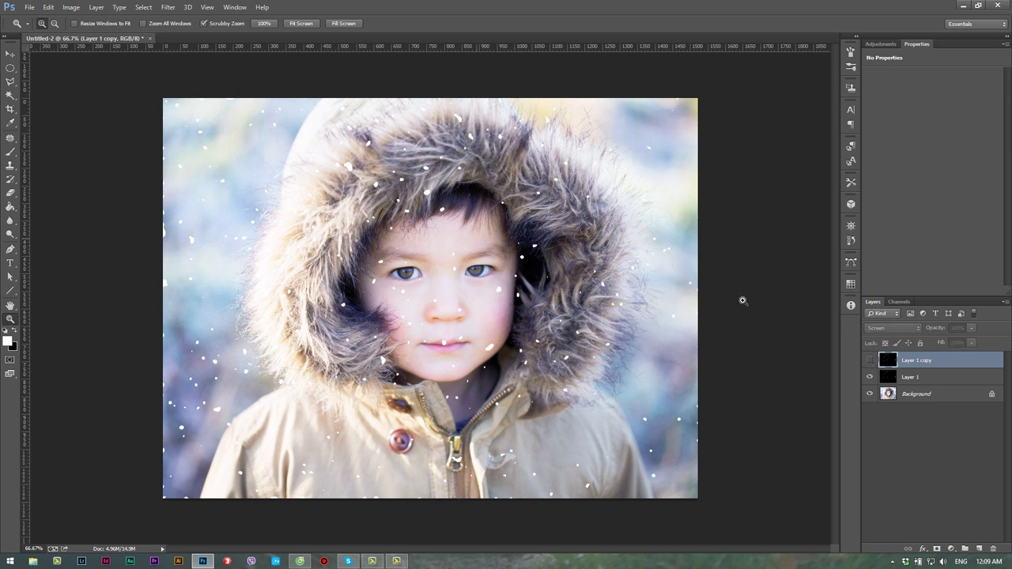
left_click(932, 384)
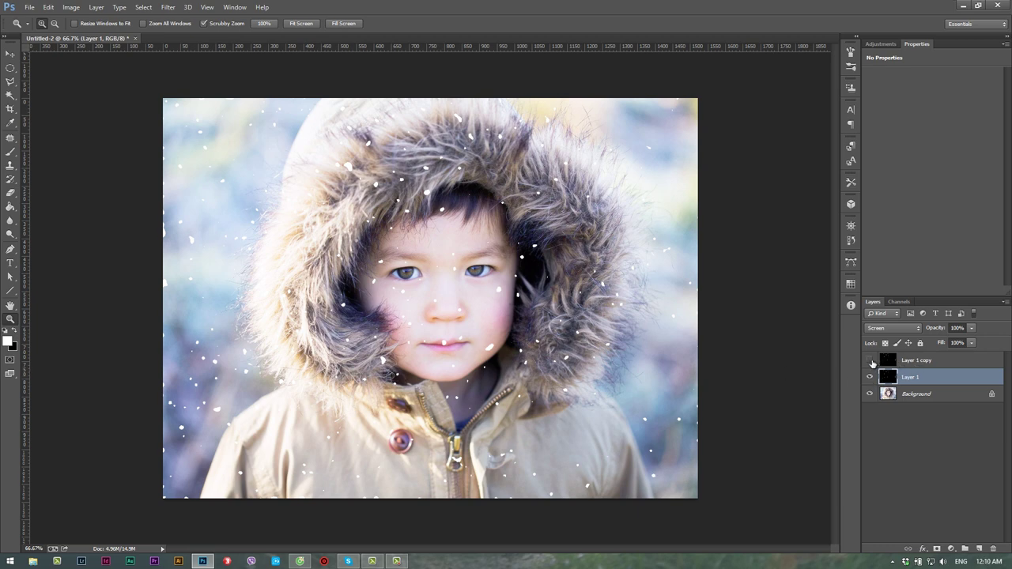
right_click(924, 379)
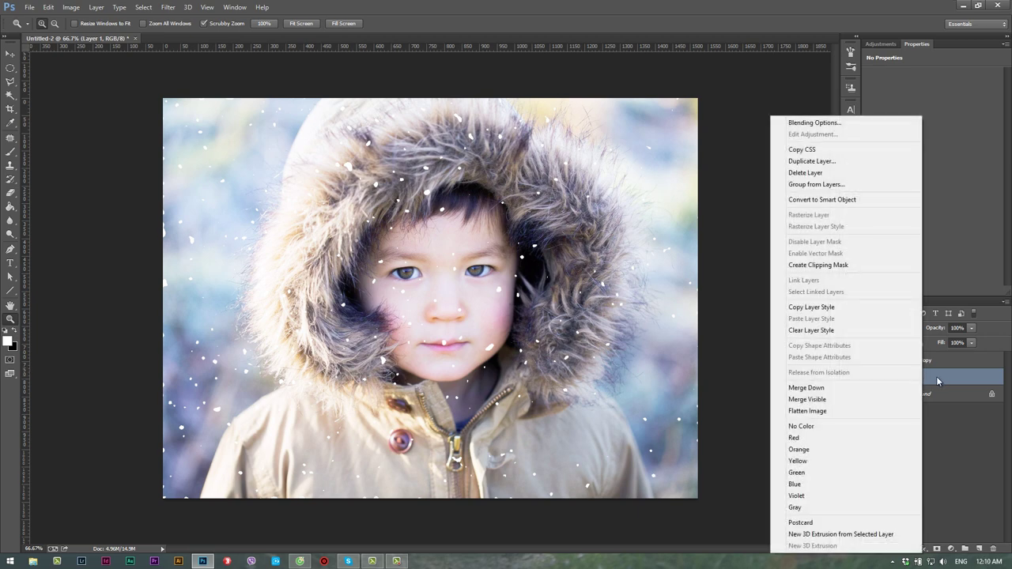
left_click(943, 381)
right_click(929, 382)
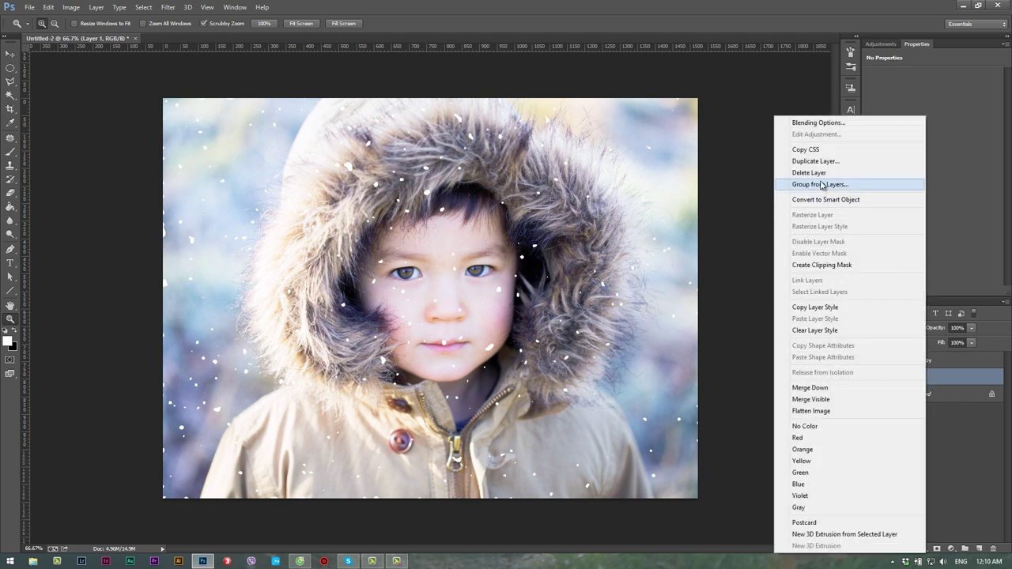
left_click(826, 161)
left_click(598, 174)
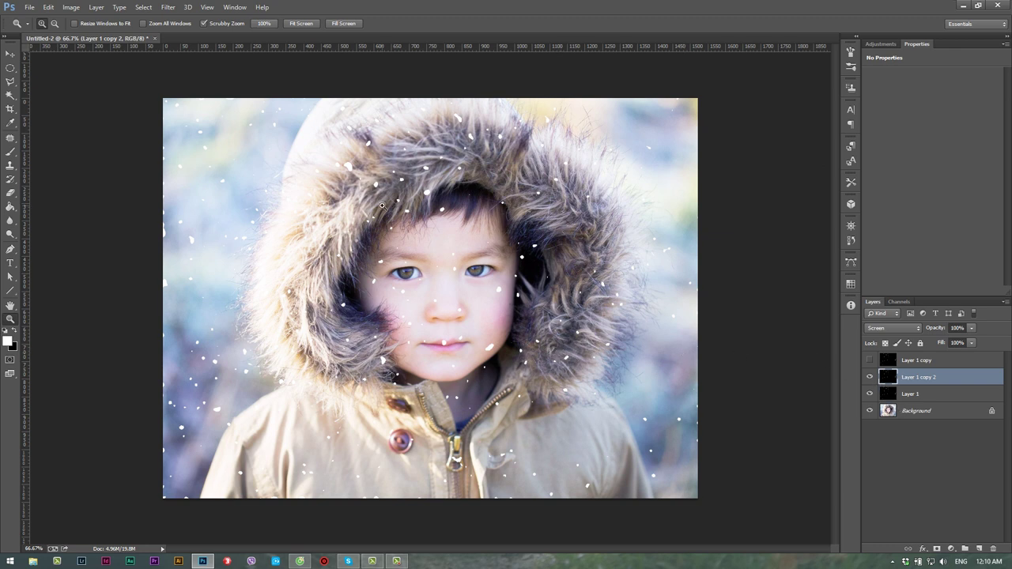
Scale Layer 1 copy 2 to about 133.6%, shift it left and down, then hide it
key("ctrl+t")
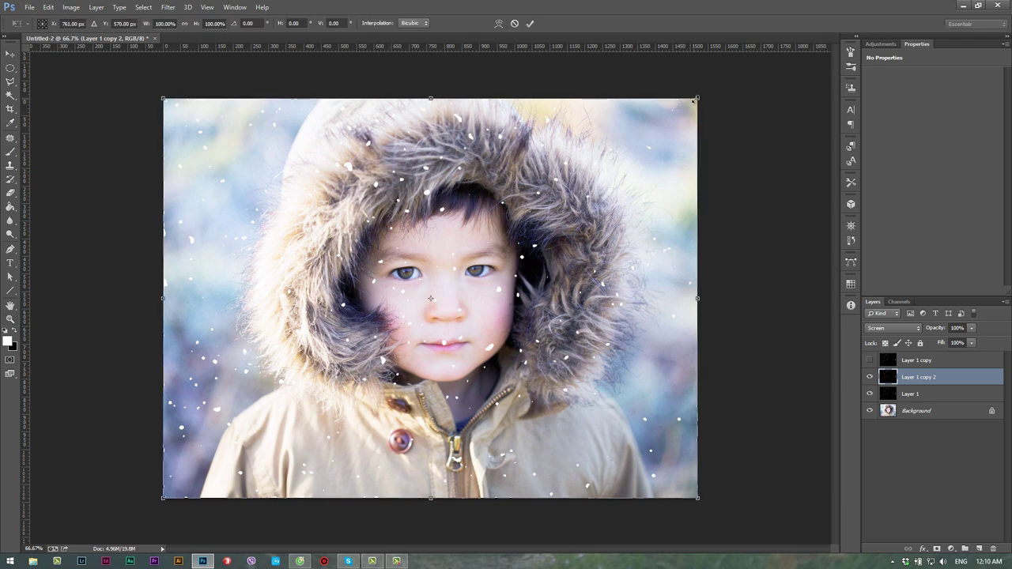
left_click_drag(696, 99, 880, 370)
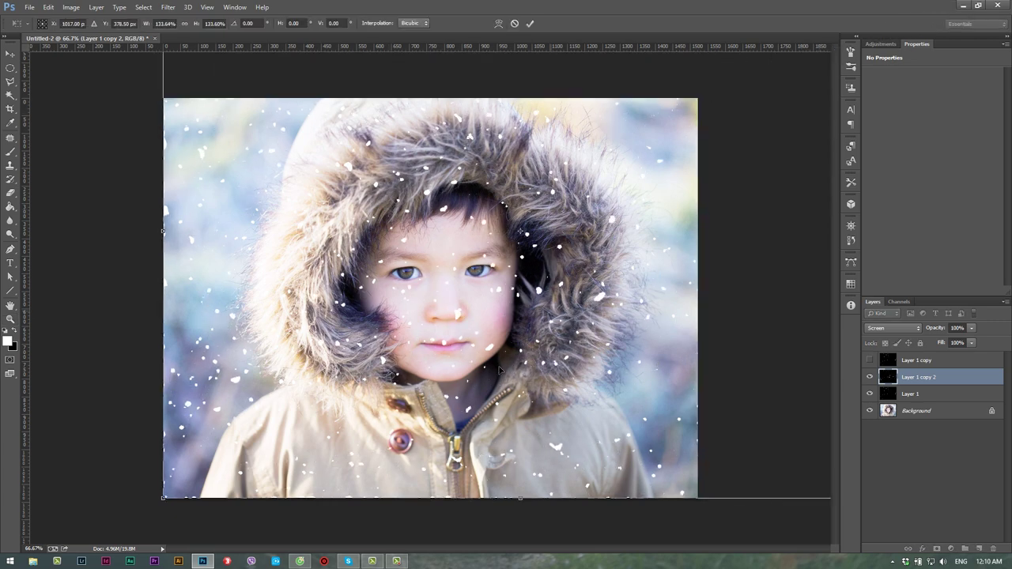
mouse_move(499, 371)
left_mouse_down()
mouse_move(352, 466)
mouse_move(342, 495)
mouse_move(390, 453)
left_mouse_up()
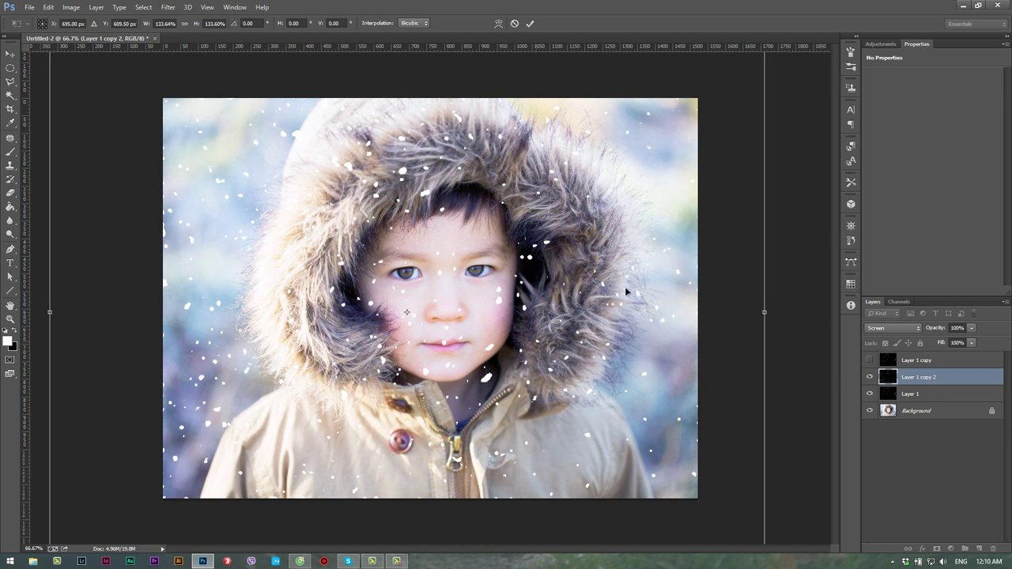
key("Return")
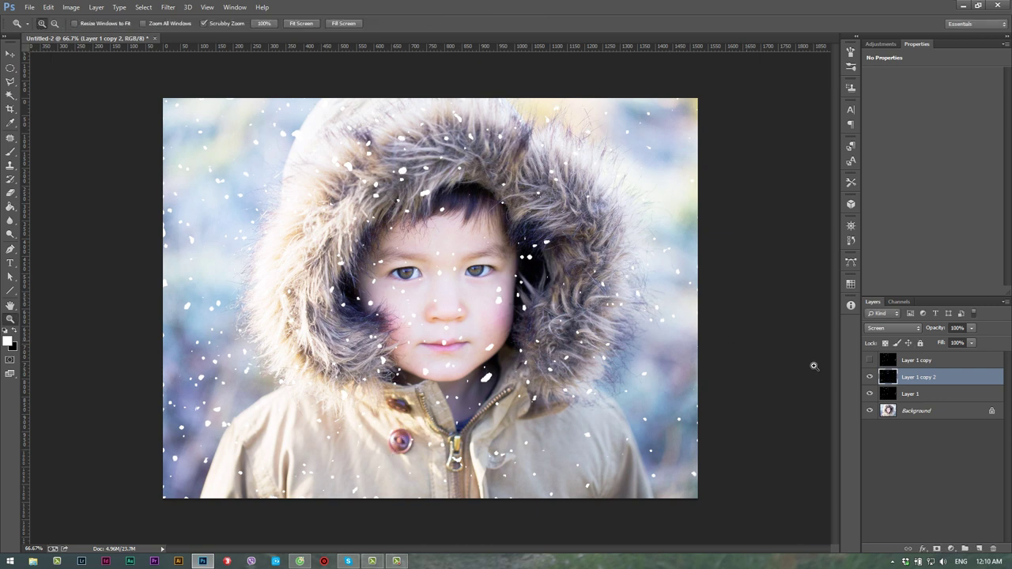
left_click(870, 378)
Apply a 1.0-pixel Gaussian Blur to the Layer 1 snow
left_click(910, 394)
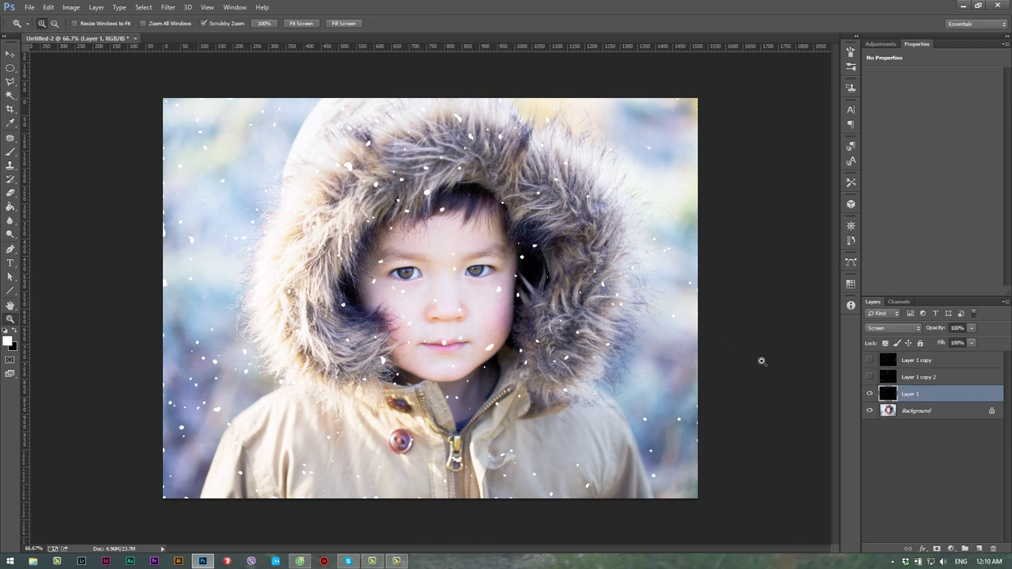
left_click(460, 278)
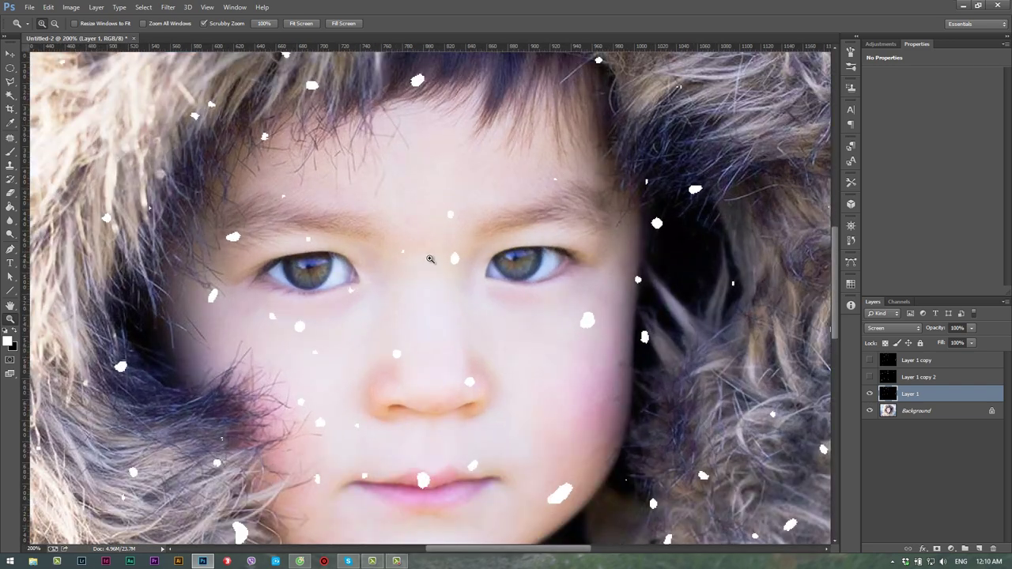
left_click(167, 8)
mouse_move(174, 123)
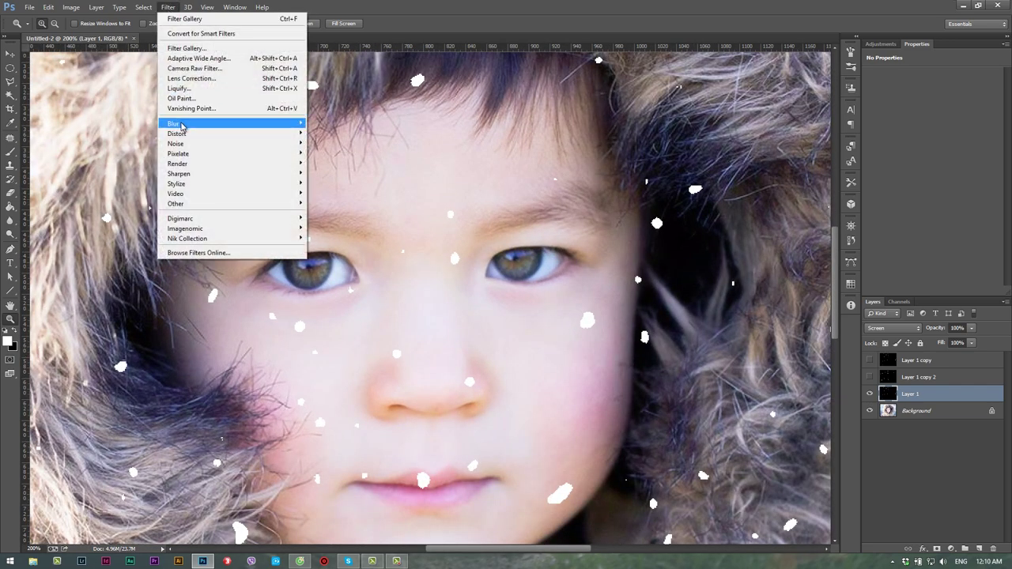
left_click(115, 198)
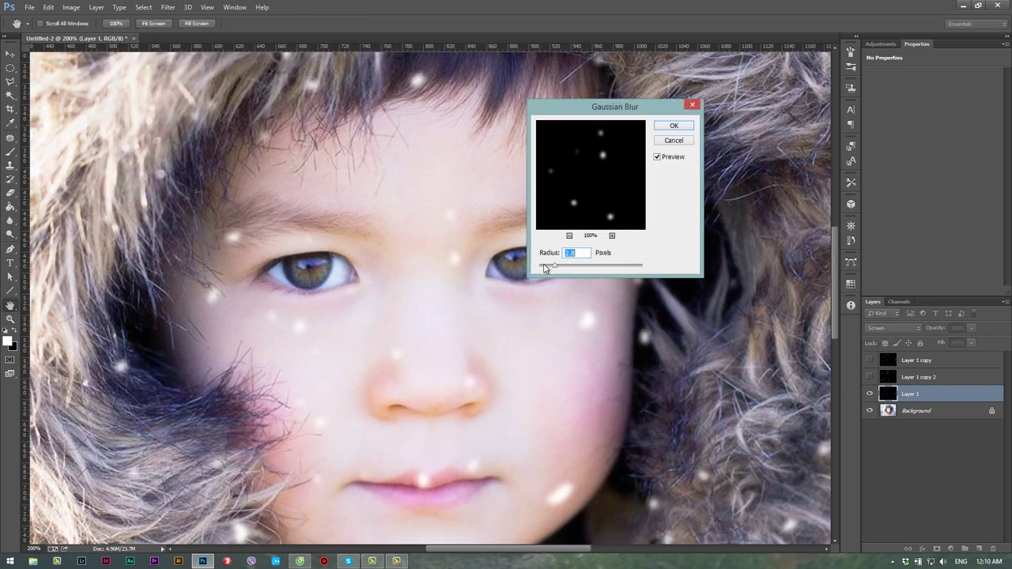
left_click_drag(543, 270, 544, 269)
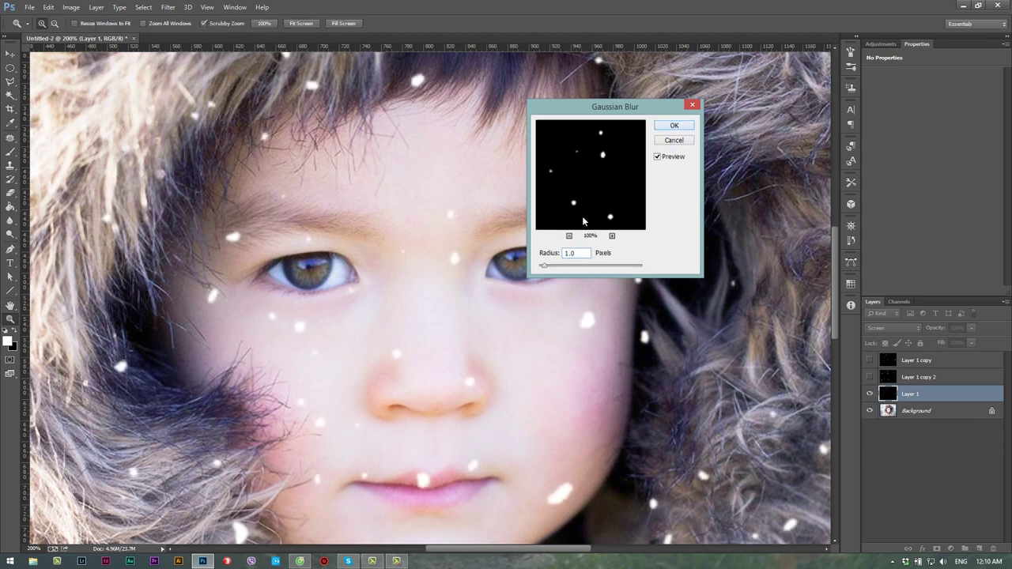
left_click(674, 129)
left_click(736, 293, "alt")
Delete the two old hidden snow copies
left_click(735, 294)
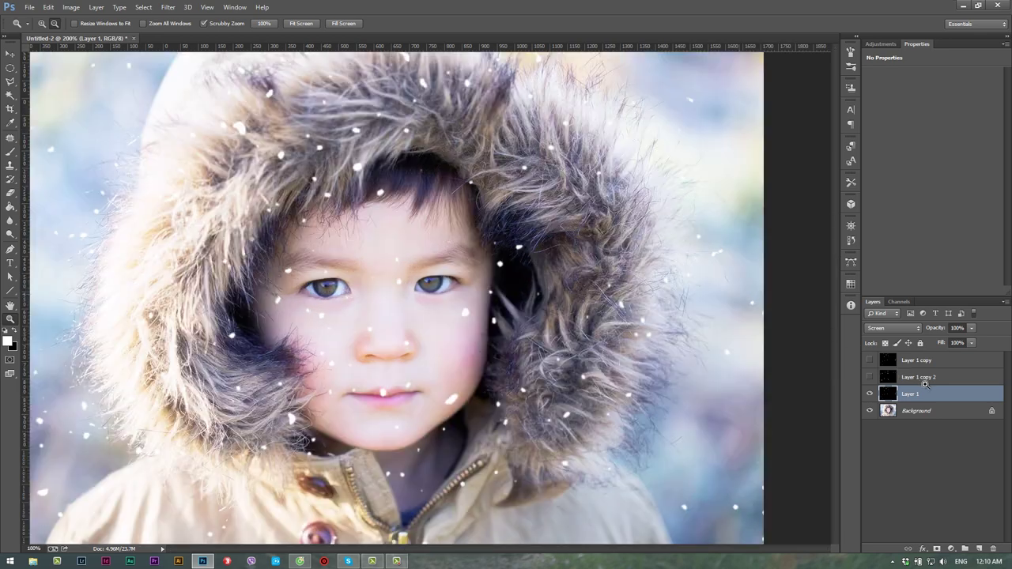
key("ctrl+plus")
left_click(934, 378)
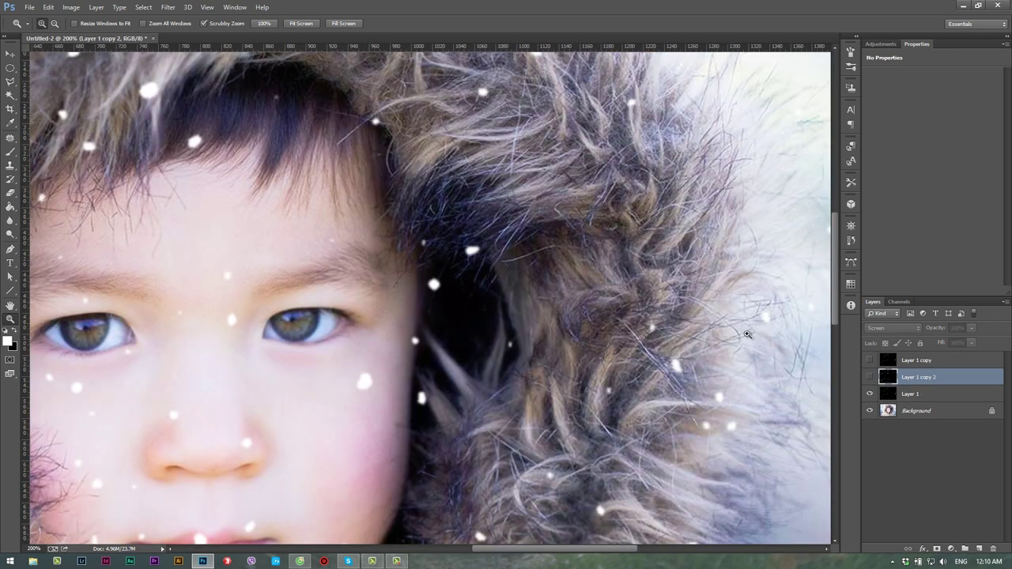
key("shift+alt+bracketright")
key("Delete")
left_click(379, 276, "alt")
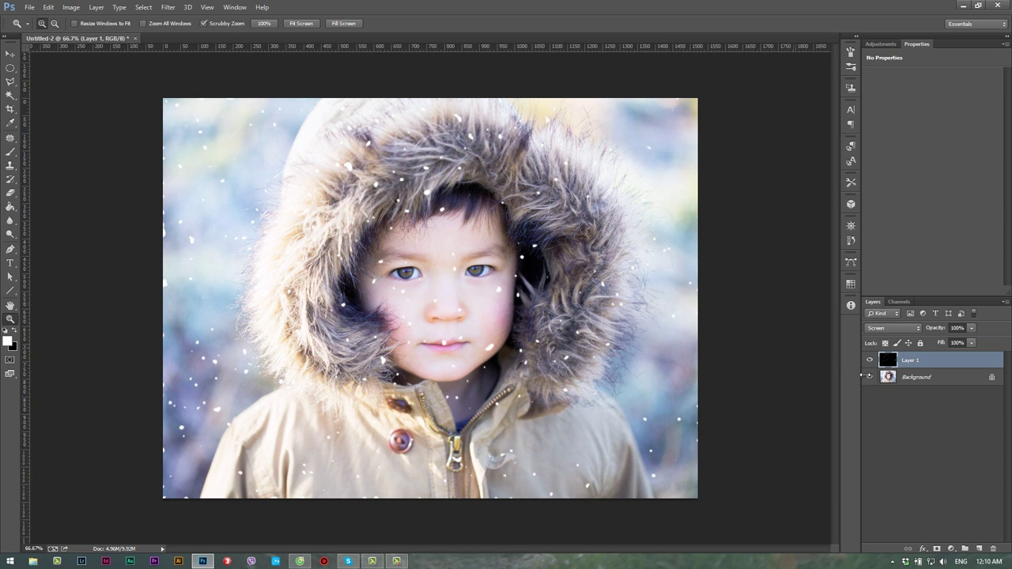
Duplicate the blurred Layer 1 twice with Ctrl+J
key("ctrl+j")
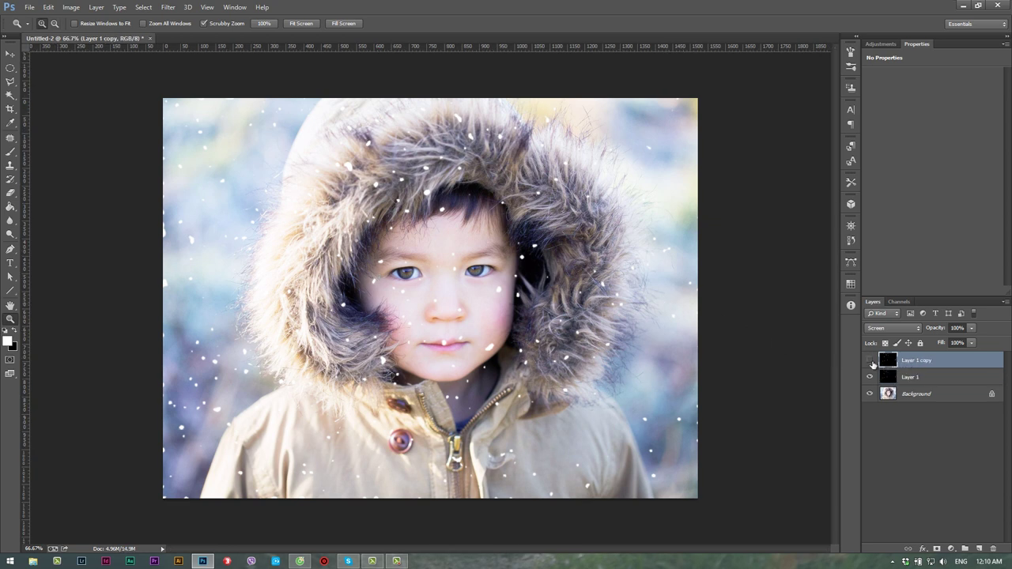
left_click(910, 377)
key("ctrl+j")
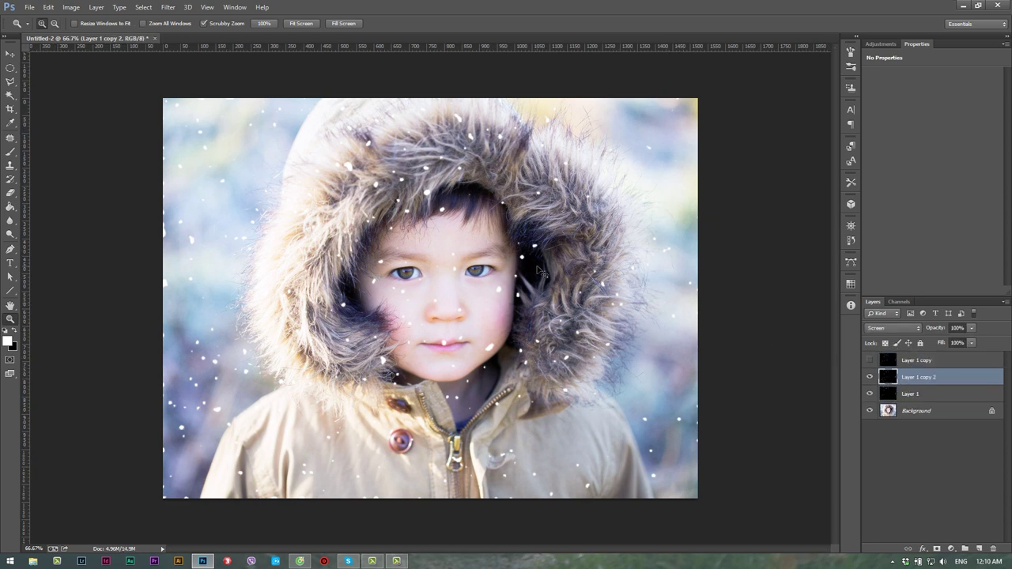
Scale the top snow copy to about 143% and shift it left and down
key("ctrl+t")
left_click_drag(724, 85, 984, 39)
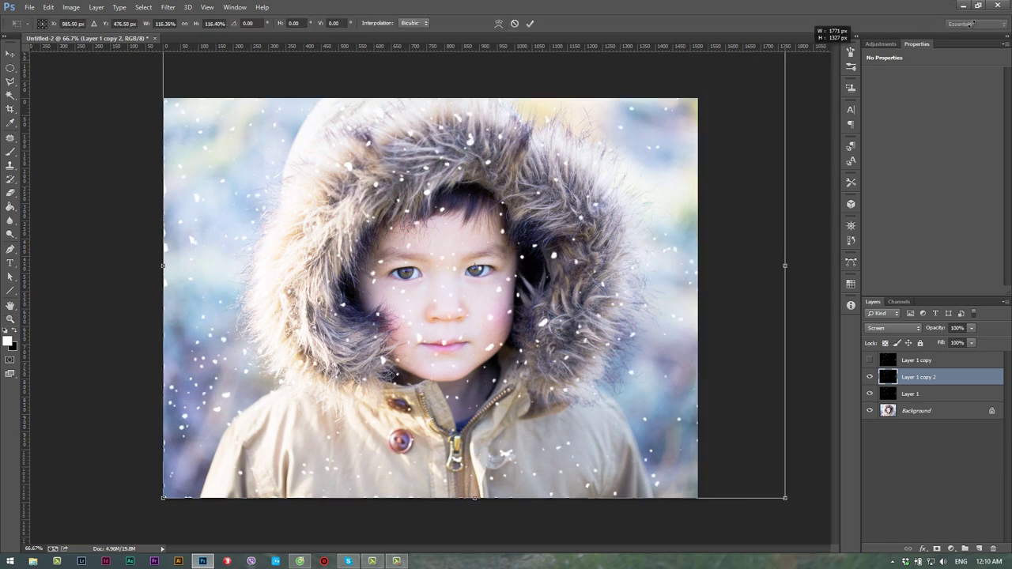
mouse_move(509, 403)
left_mouse_down()
mouse_move(479, 406)
mouse_move(484, 444)
left_mouse_up()
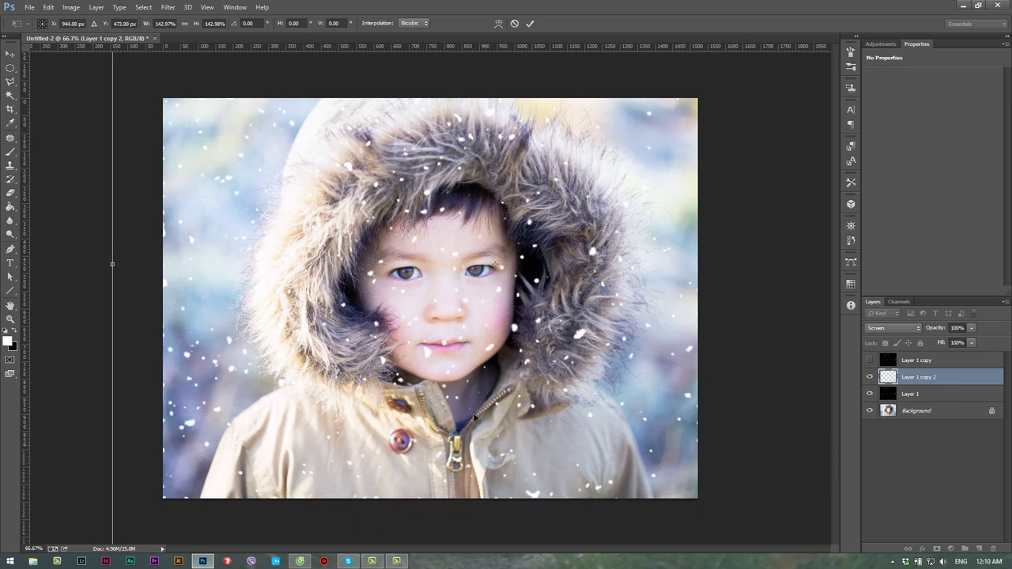
key("Return")
key("z")
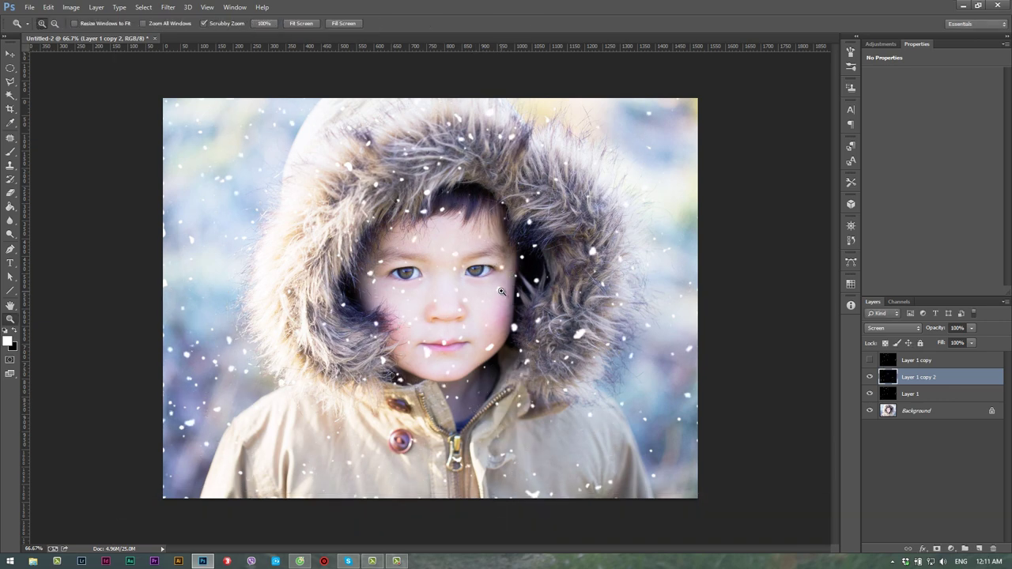
mouse_move(459, 303)
left_mouse_down()
mouse_move(502, 305)
mouse_move(431, 309)
left_mouse_up()
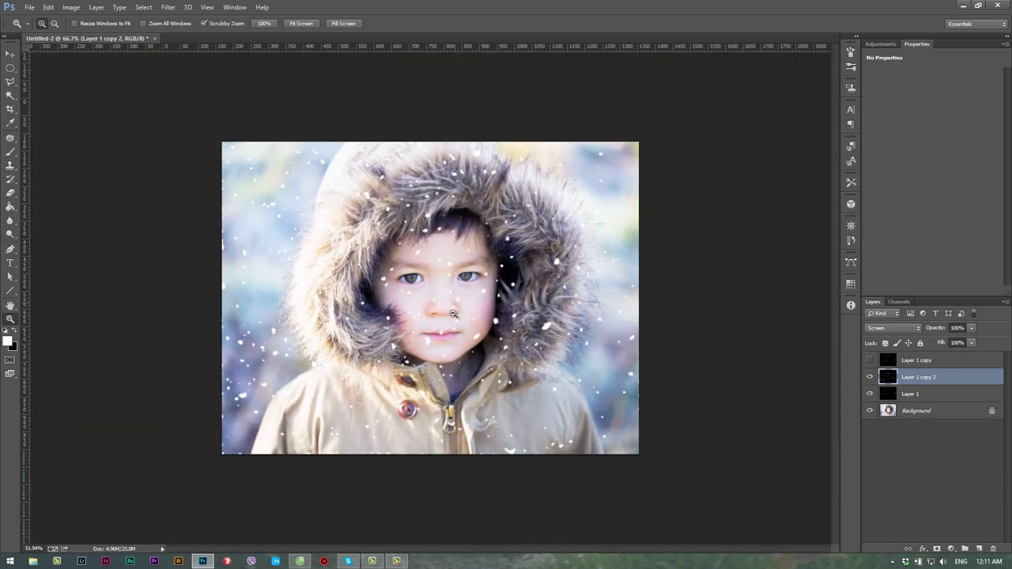
Show Layer 1 copy and switch its blend mode to Normal
left_click(869, 362)
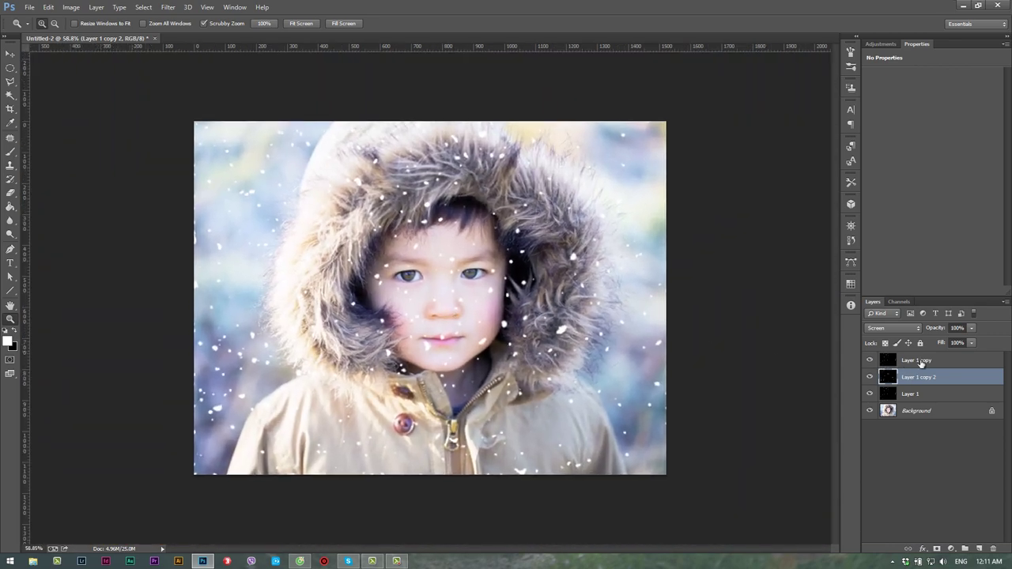
left_click(892, 327)
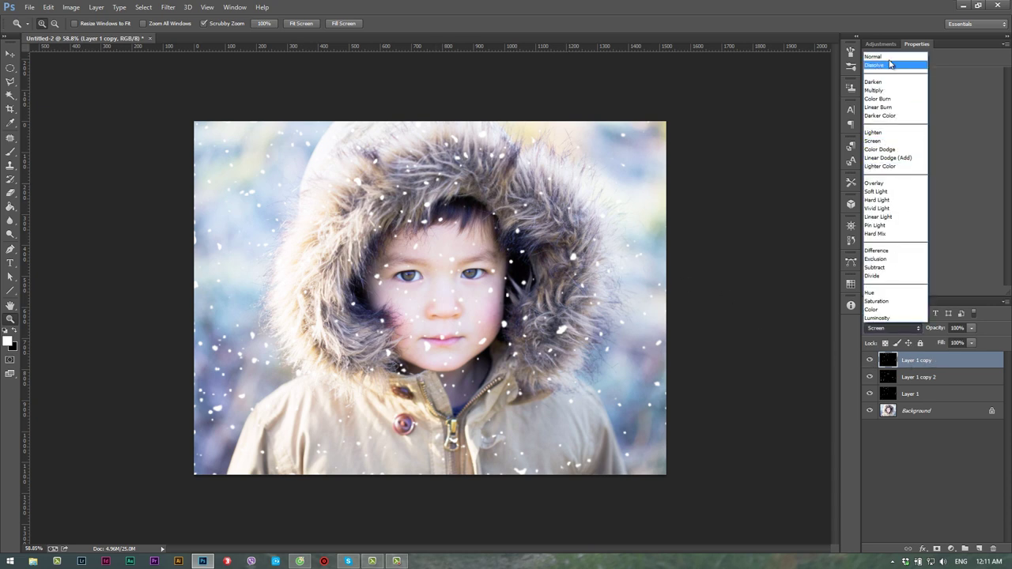
left_click(878, 57)
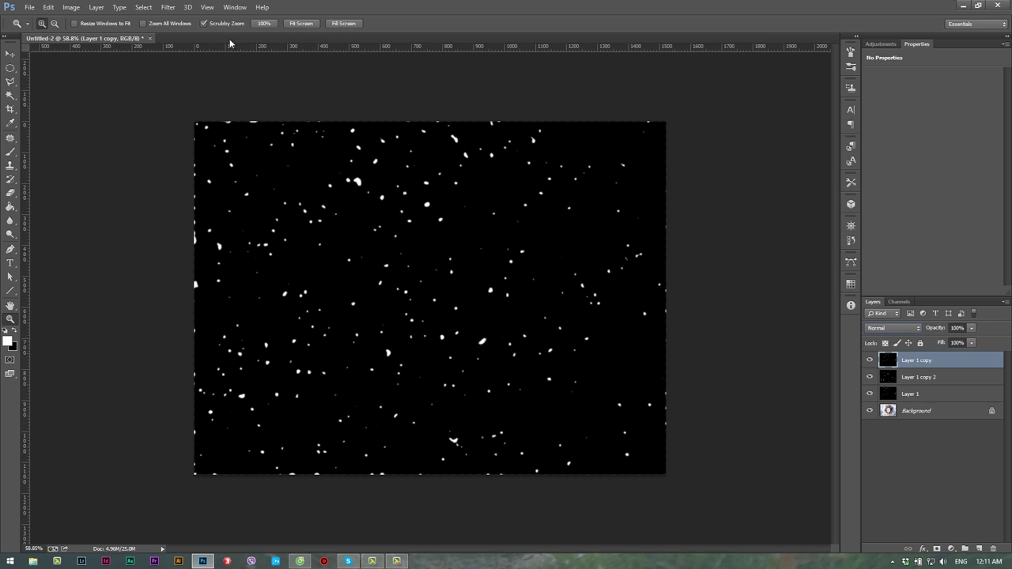
left_click(168, 7)
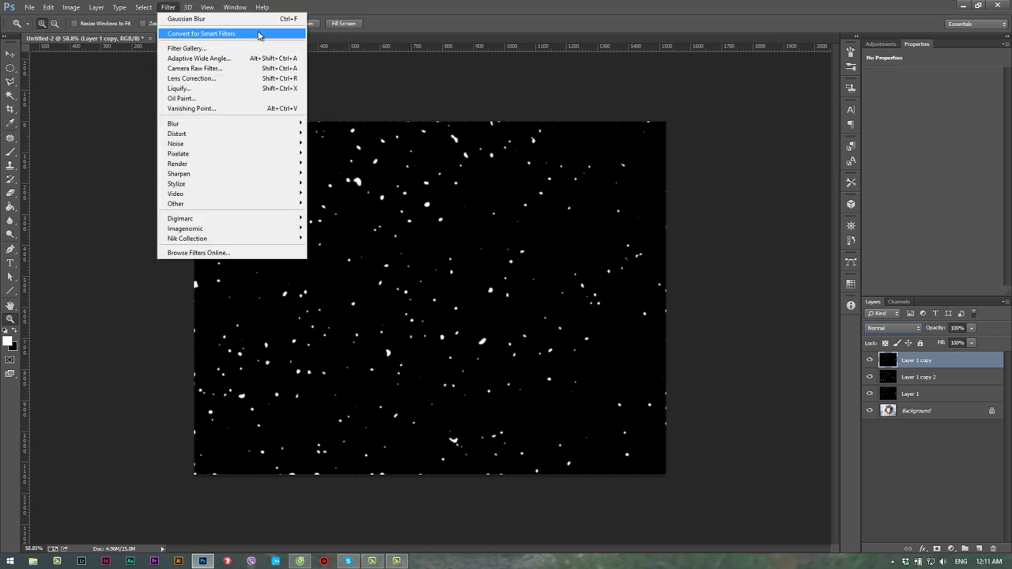
Apply a 31 px Field Blur with 45% Light Bokeh and lowered Light Range to Layer 1 copy
left_click(416, 11)
left_click(169, 8)
mouse_move(173, 124)
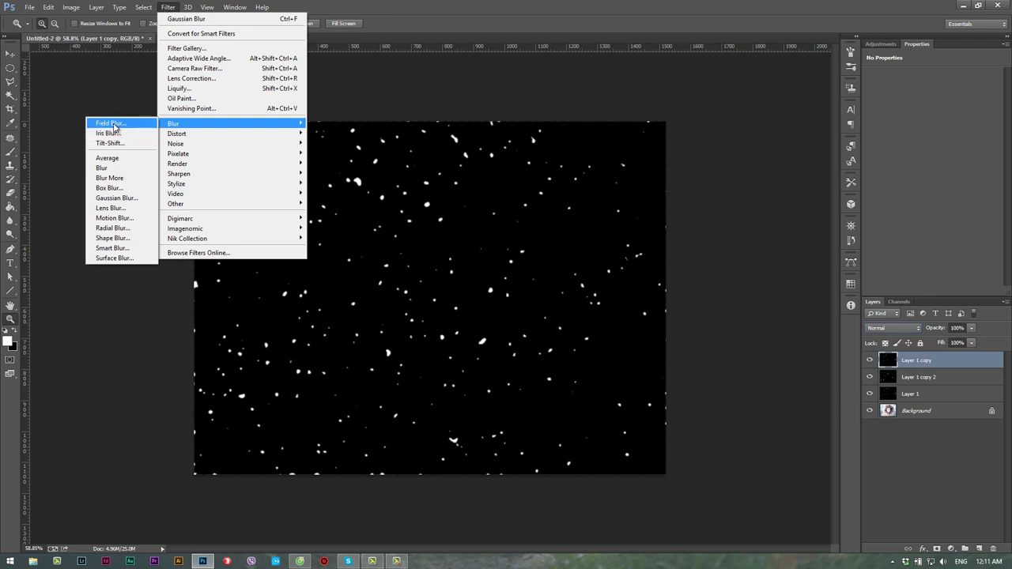
left_click(115, 124)
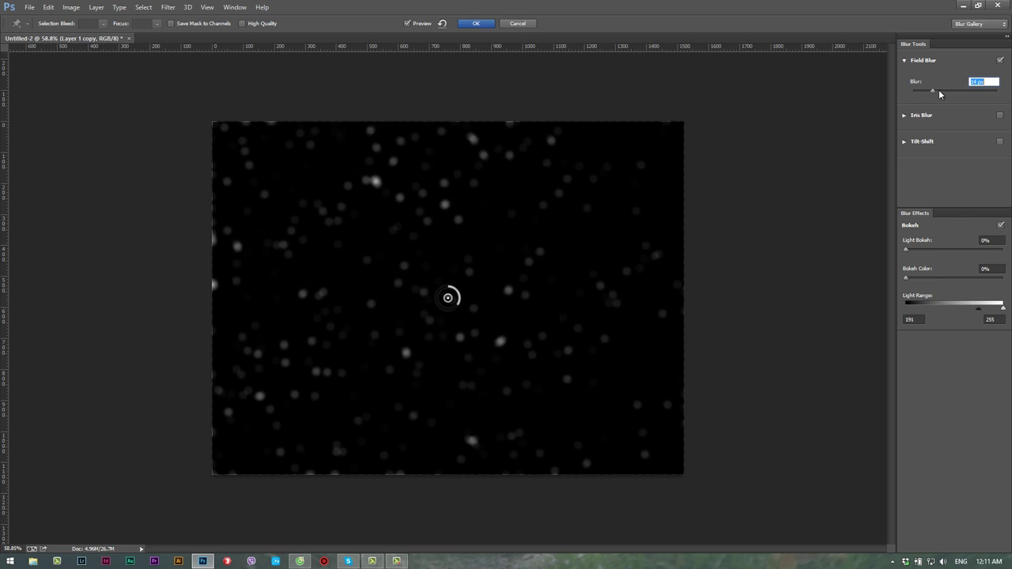
left_click_drag(940, 94, 944, 95)
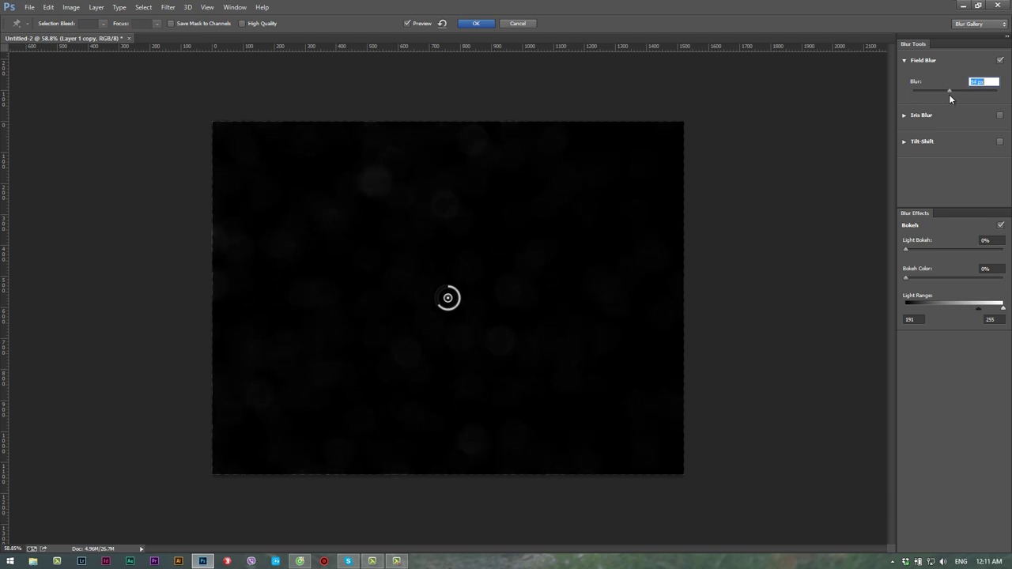
left_click_drag(947, 96, 946, 95)
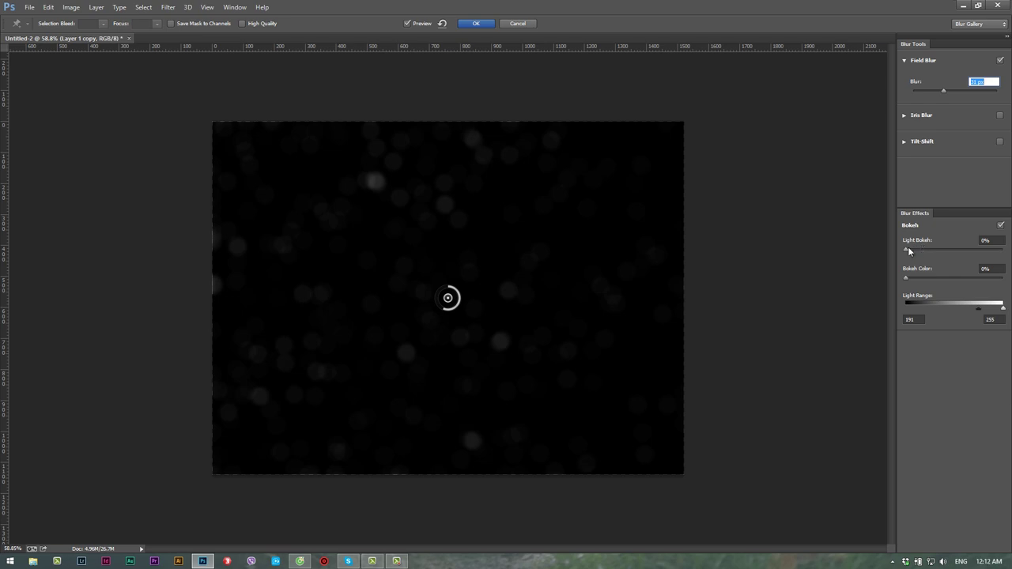
left_click_drag(909, 251, 949, 250)
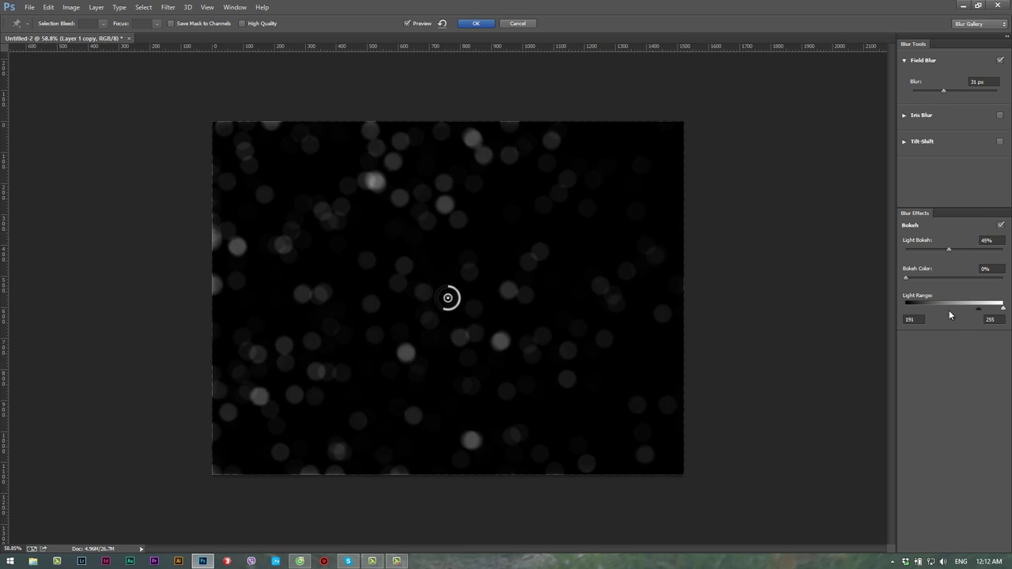
left_click_drag(979, 312, 971, 314)
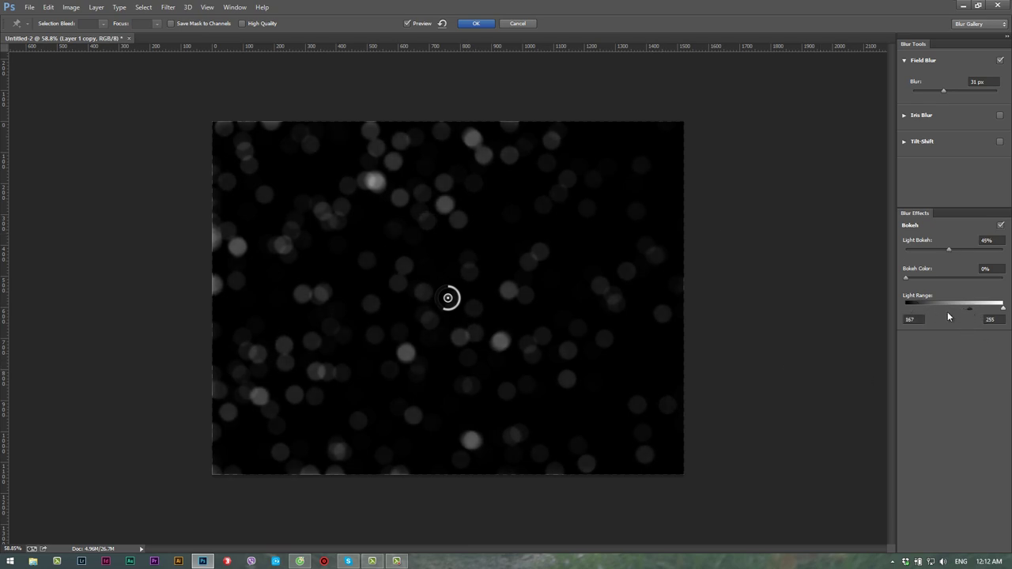
mouse_move(970, 313)
left_mouse_down()
mouse_move(908, 316)
mouse_move(973, 313)
left_mouse_up()
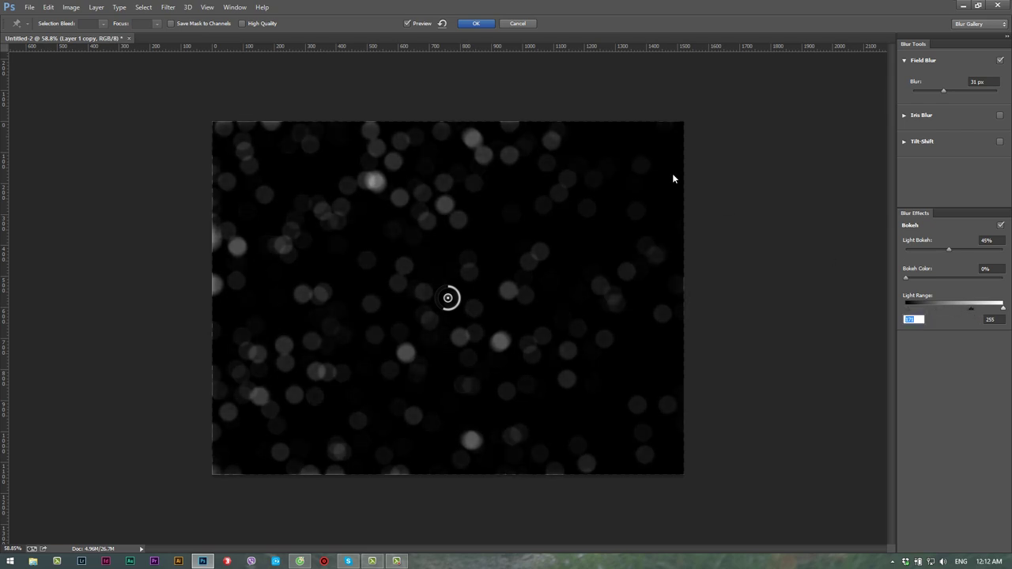
left_click(476, 25)
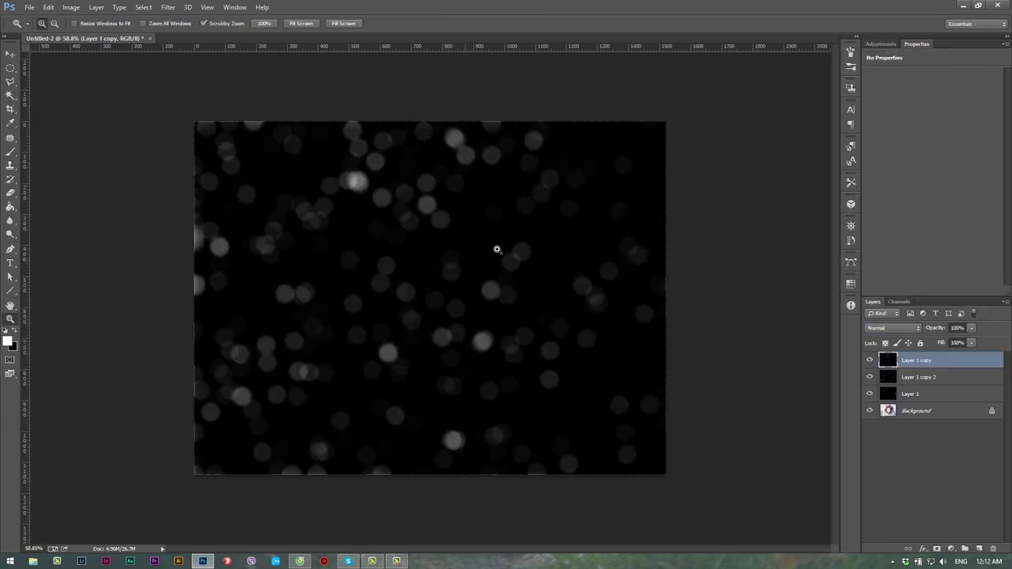
Set Layer 1 copy to Screen blending and nudge it slightly
left_click(895, 328)
left_click(878, 141)
left_click_drag(473, 324, 468, 343)
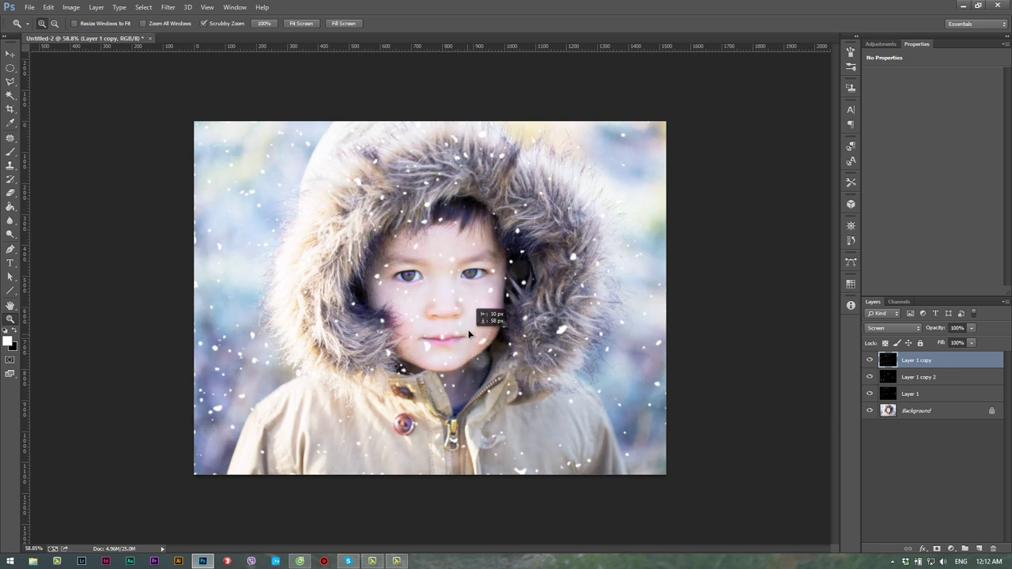
left_click_drag(467, 343, 465, 336)
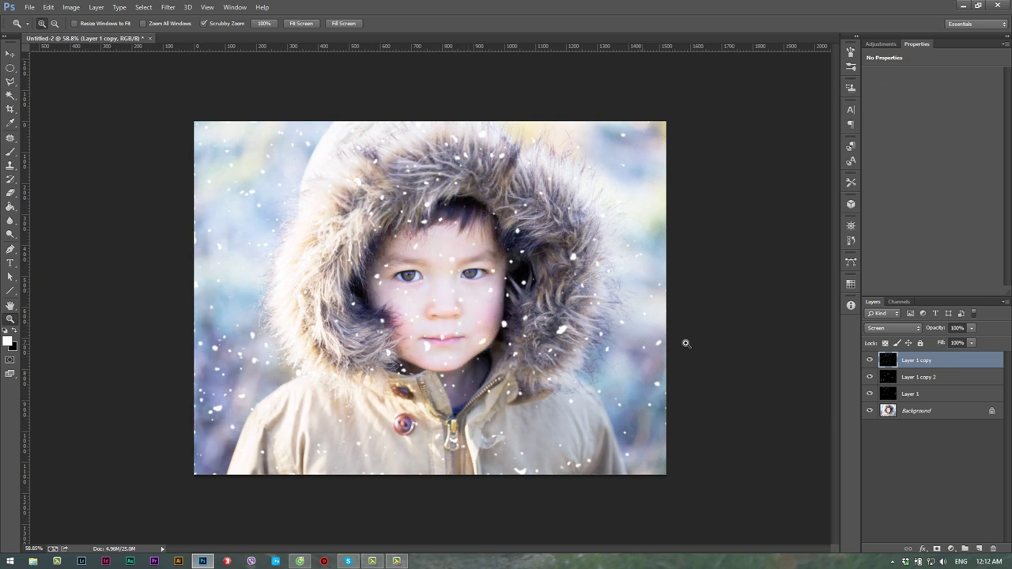
Duplicate Layer 1 as Layer 1 copy 3 and place it above Layer 1 copy 2
left_click(924, 382)
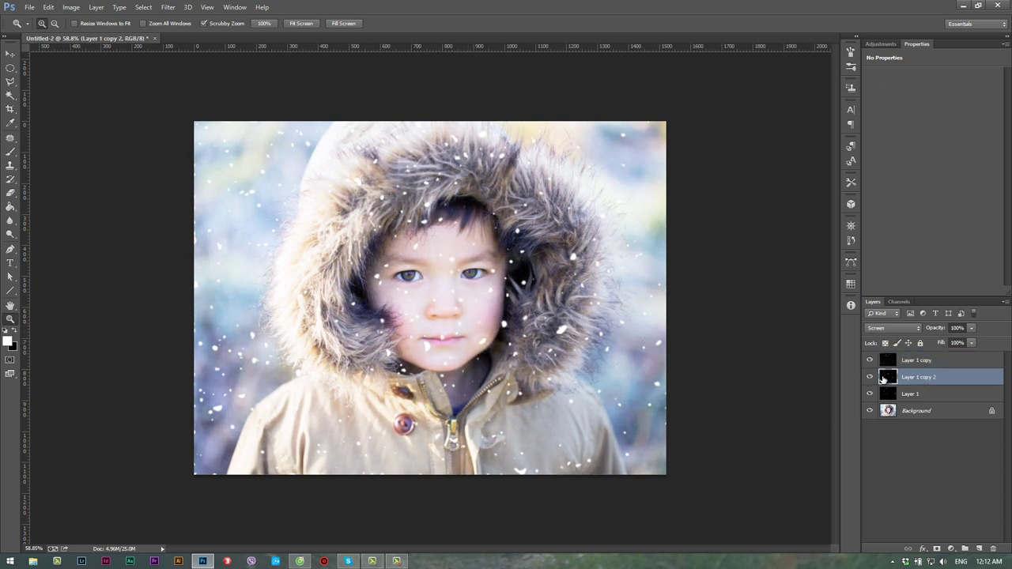
left_click(932, 394)
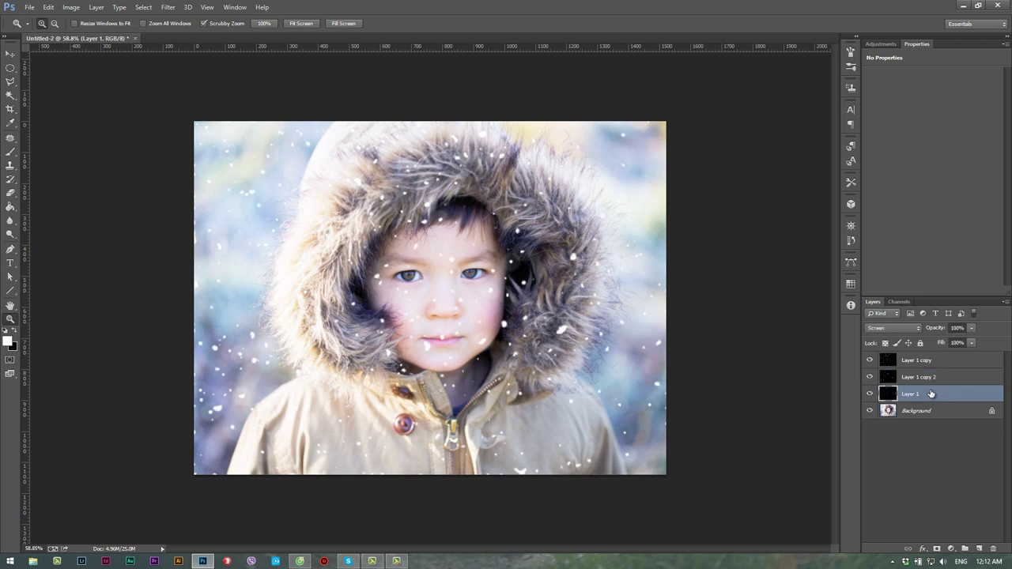
key("ctrl+j")
left_click_drag(931, 393, 930, 370)
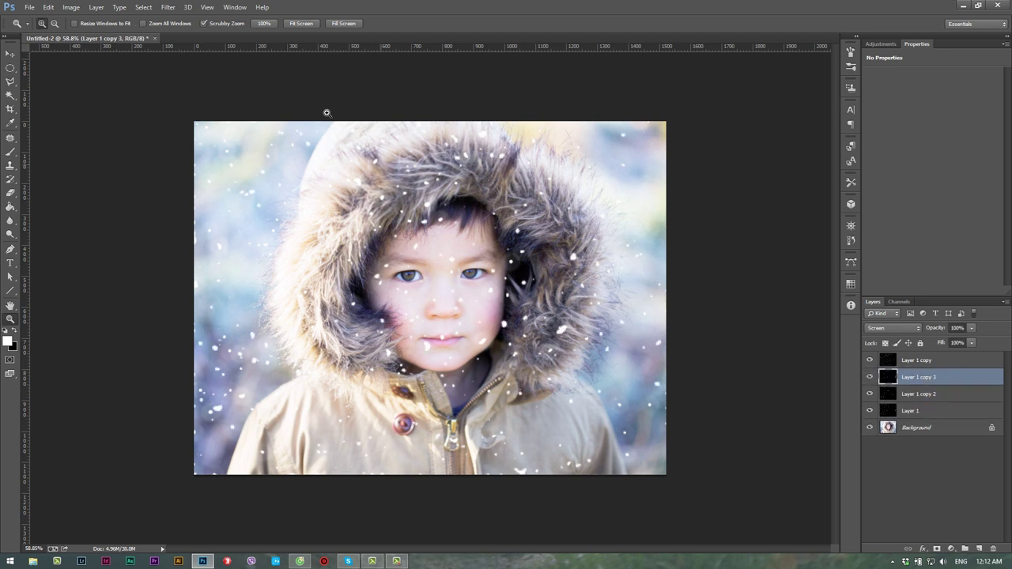
Apply a Field Blur to Layer 1 copy 3
left_click(167, 7)
mouse_move(173, 123)
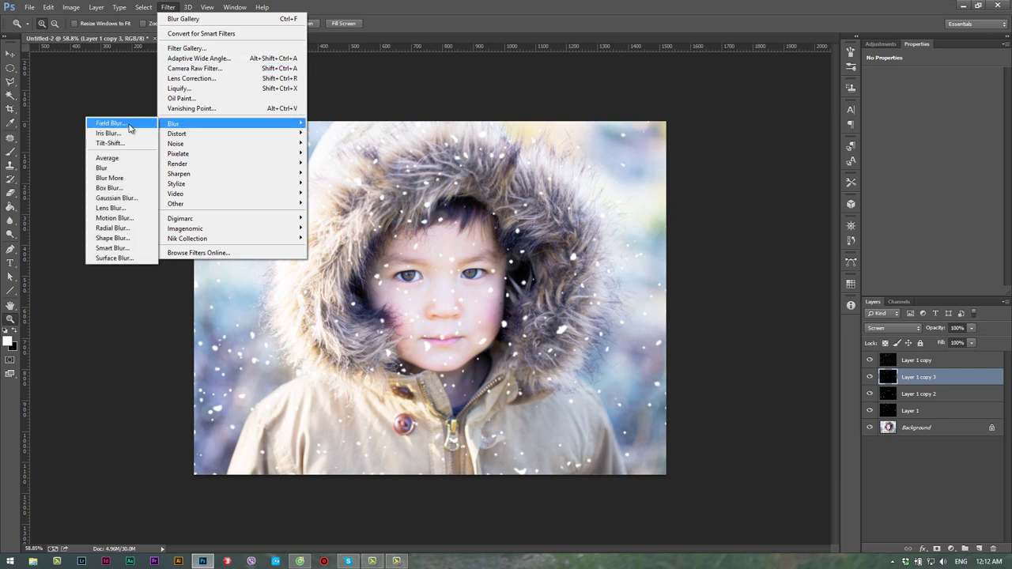
left_click(129, 125)
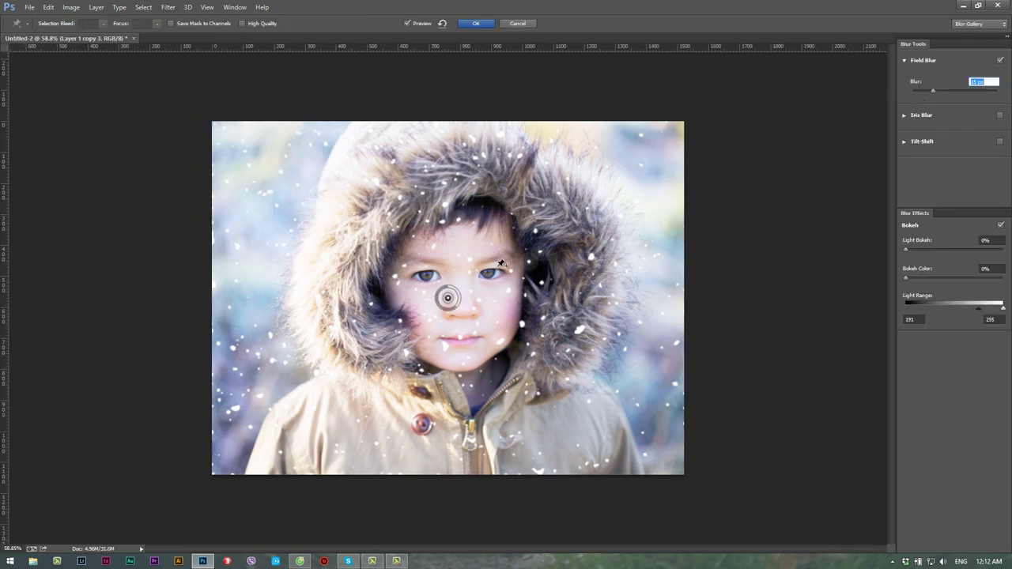
left_click(525, 23)
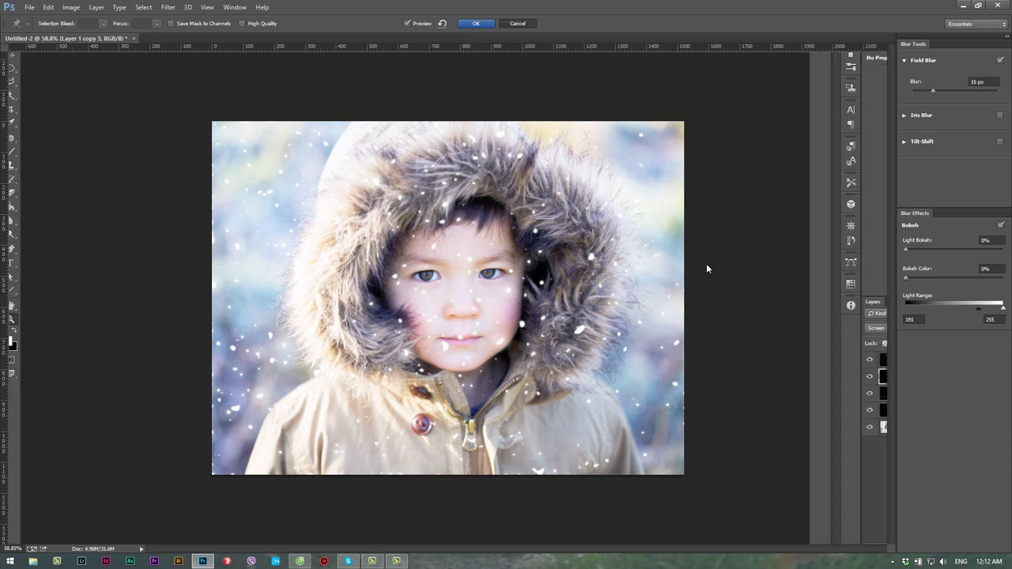
Set Layer 1 copy 3 to Normal blending and hide Layer 1 copy
left_click(897, 328)
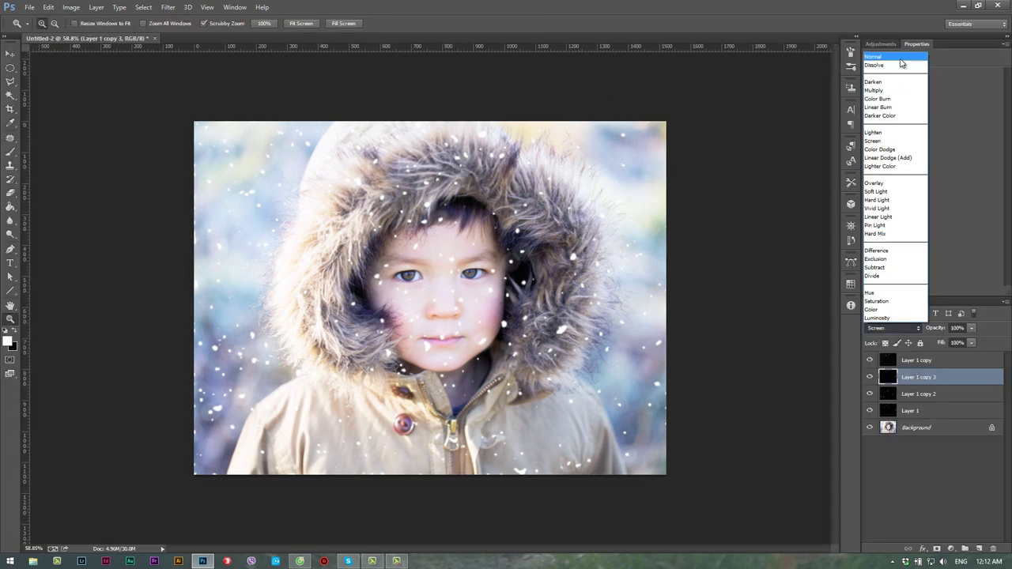
left_click(886, 57)
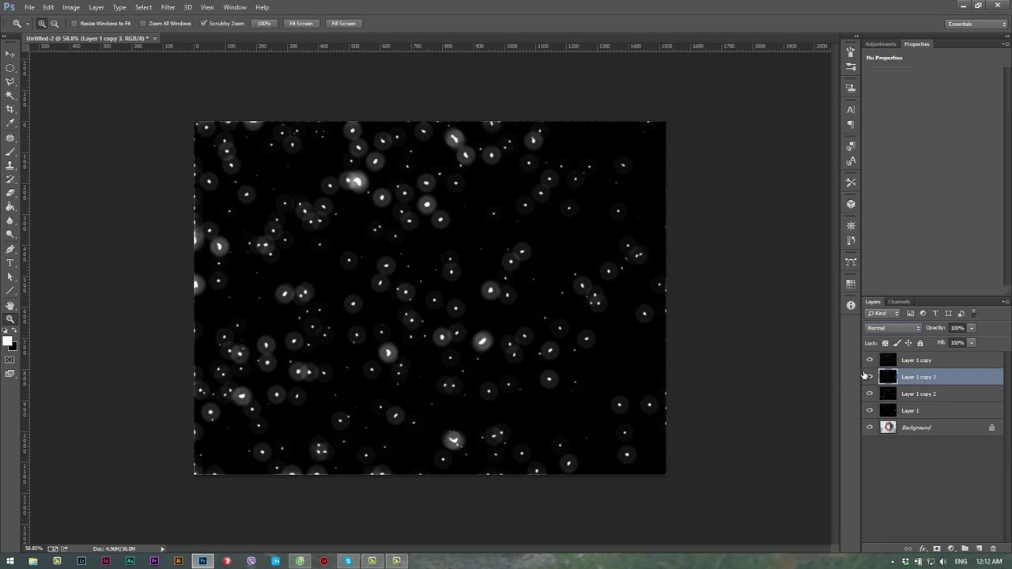
left_click(870, 361)
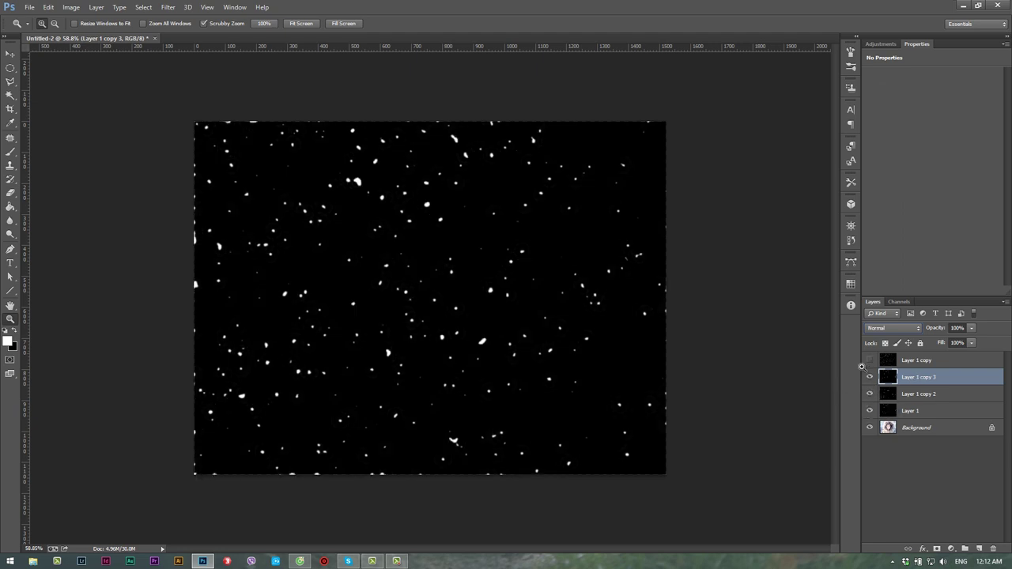
Apply a 13 px Field Blur with 46% Light Bokeh to Layer 1 copy 3
left_click(169, 7)
mouse_move(174, 123)
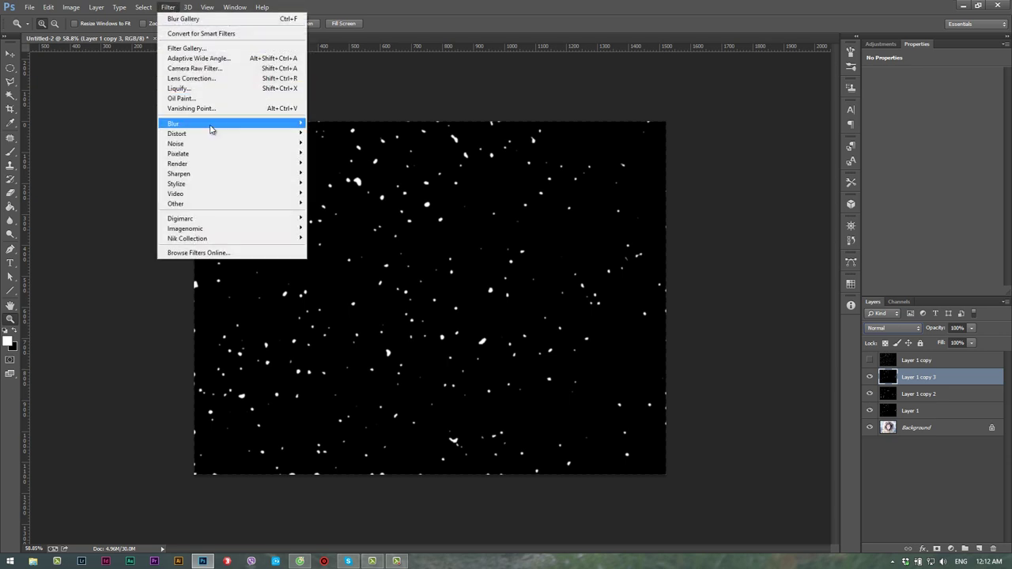
left_click(129, 124)
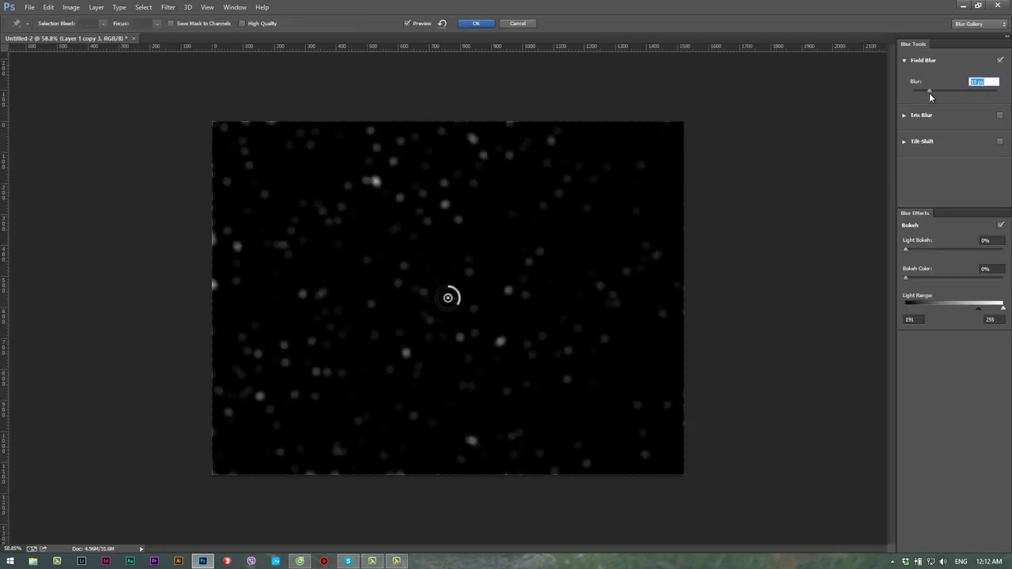
left_click_drag(929, 93, 932, 93)
left_click_drag(907, 252, 950, 249)
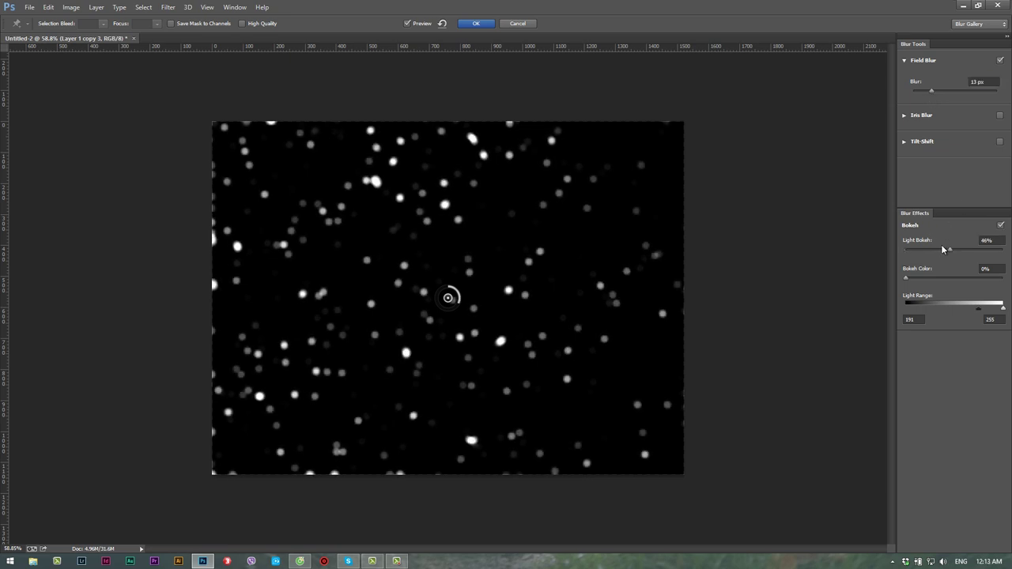
left_click(477, 23)
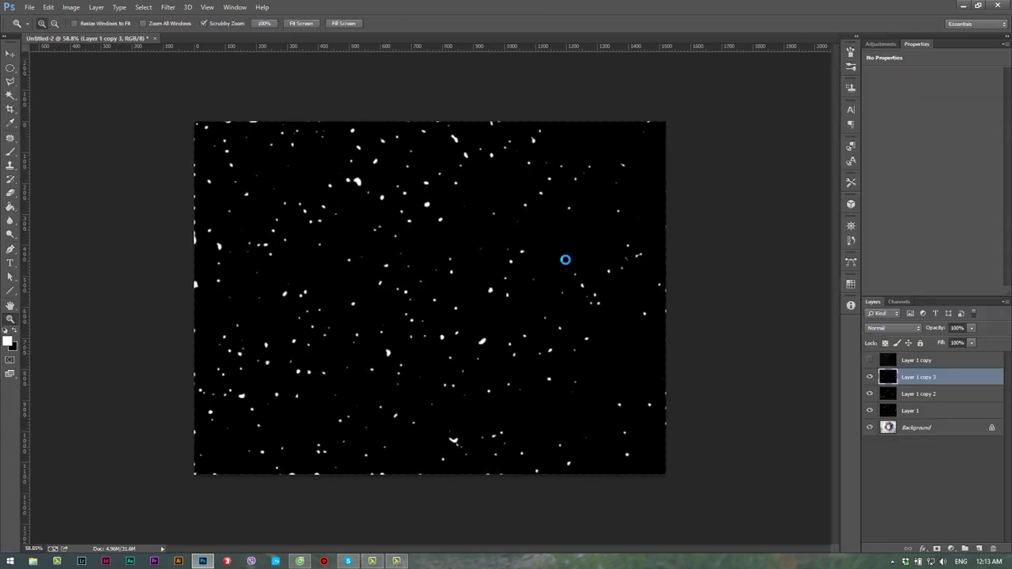
Set Layer 1 copy 3 to Screen blending and show Layer 1 copy again
left_click(892, 327)
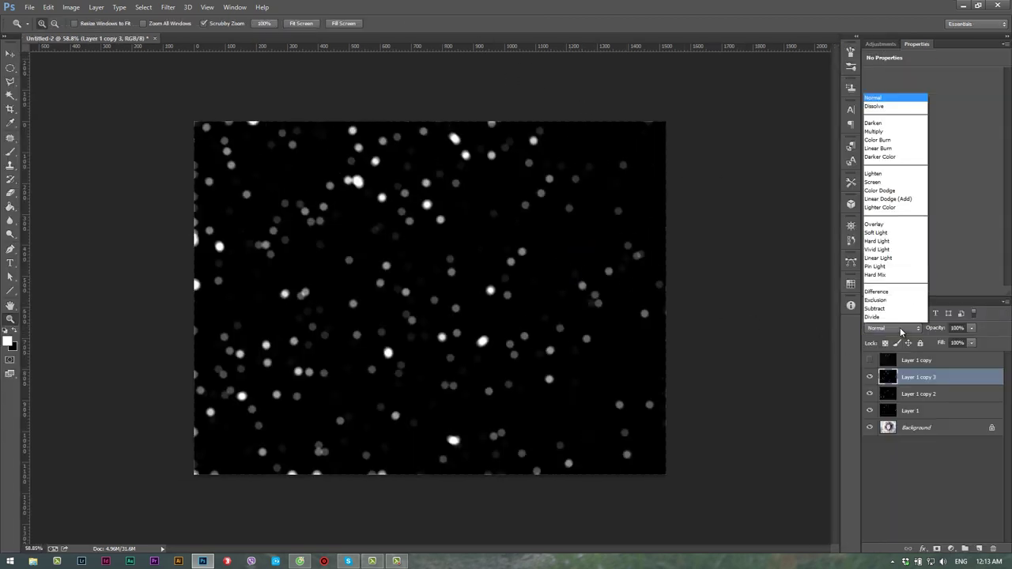
left_click(892, 157)
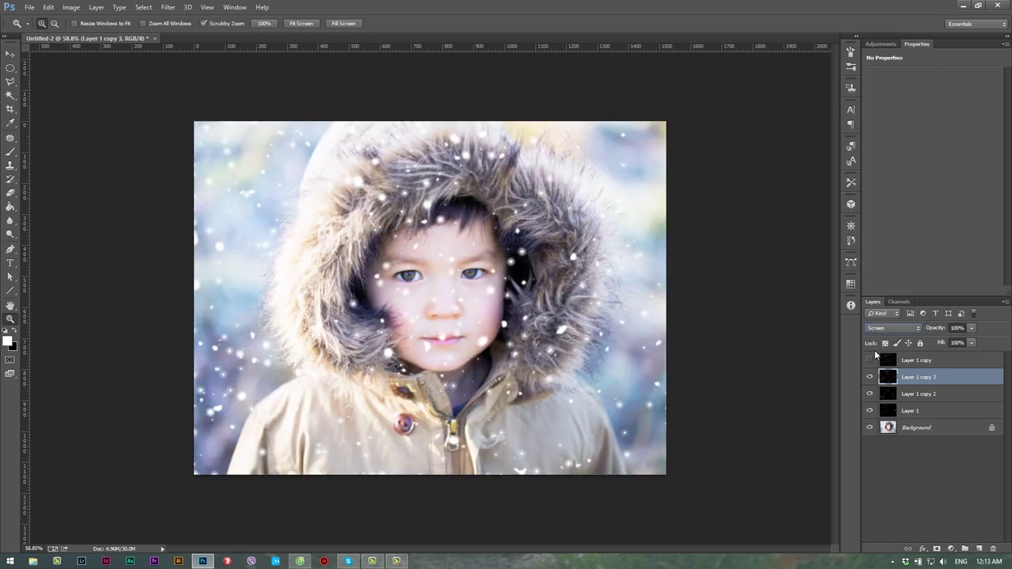
left_click(871, 360)
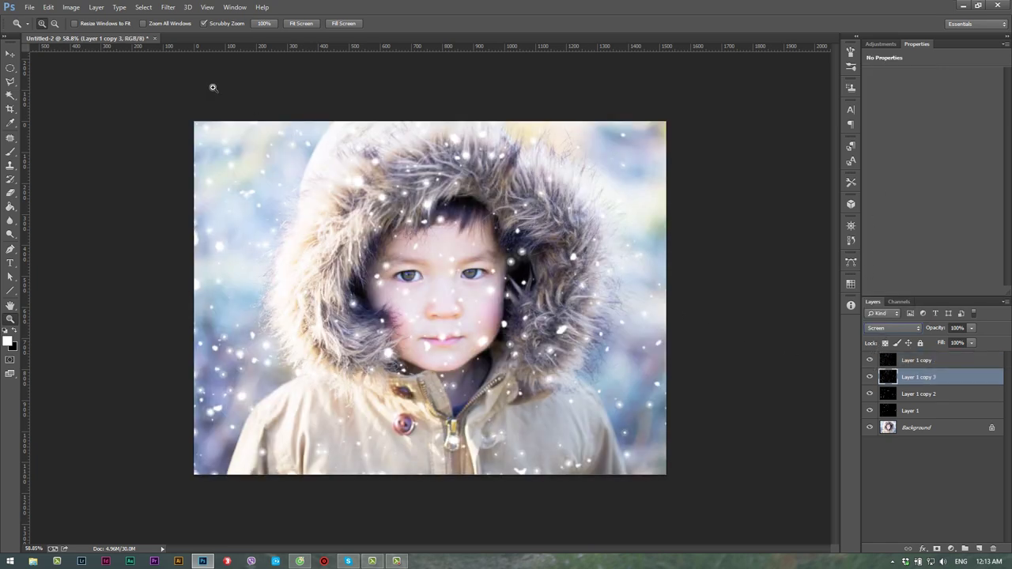
Scale Layer 1 copy 3 up to about 153% and shift it left and down
left_click(10, 53)
key("ctrl+t")
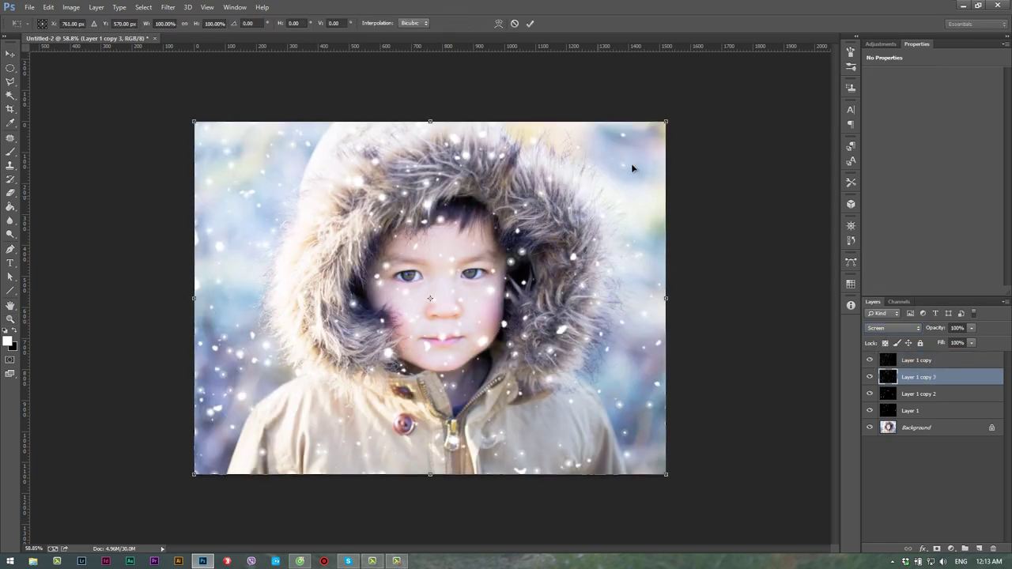
left_click_drag(666, 120, 1010, 62)
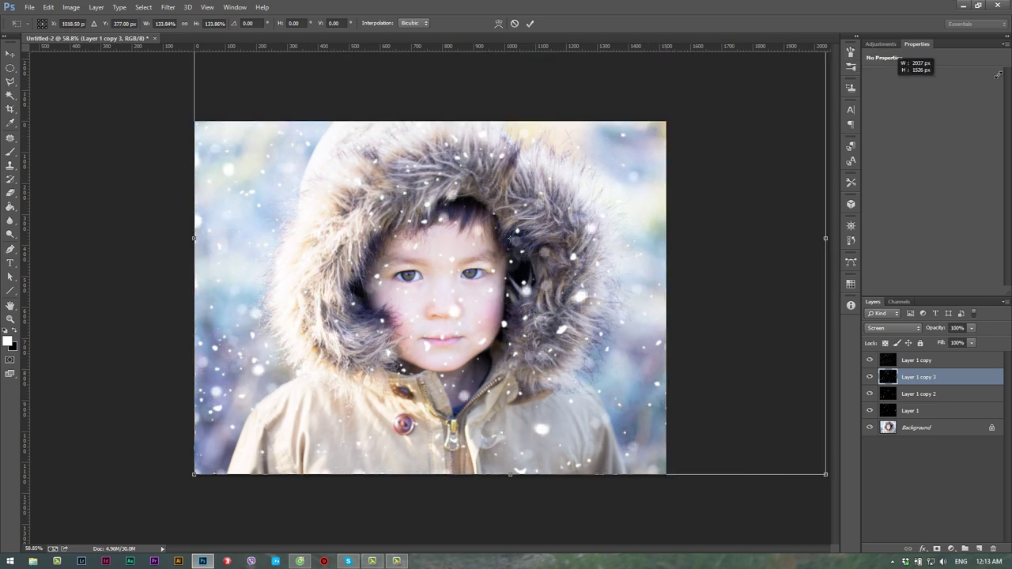
mouse_move(546, 352)
left_mouse_down()
mouse_move(385, 432)
mouse_move(382, 453)
mouse_move(438, 445)
left_mouse_up()
key("Return")
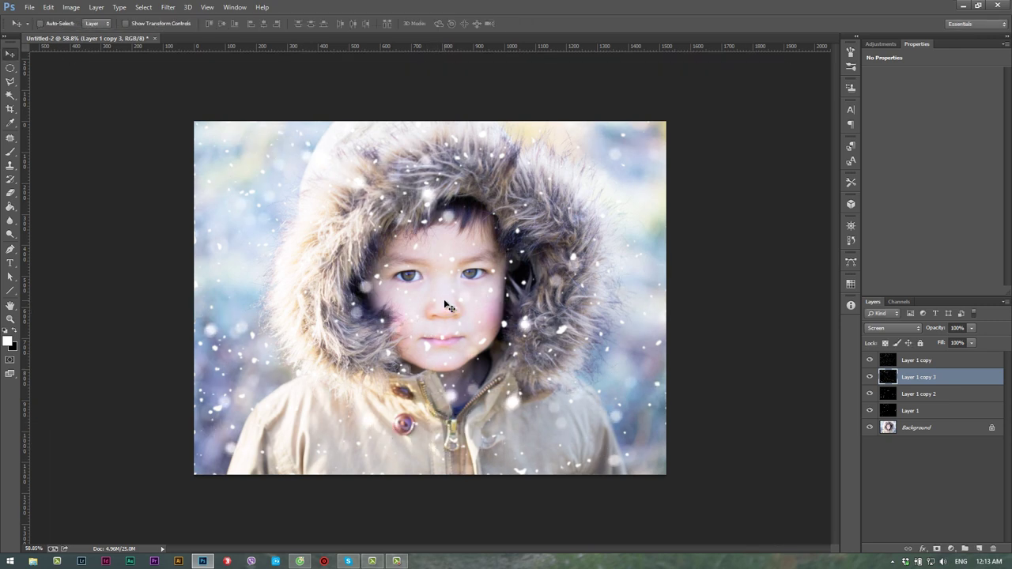
Zoom in on the face and nudge the Layer 1 copy 3 and Layer 1 copy snow
key("z")
left_click_drag(442, 295, 455, 299)
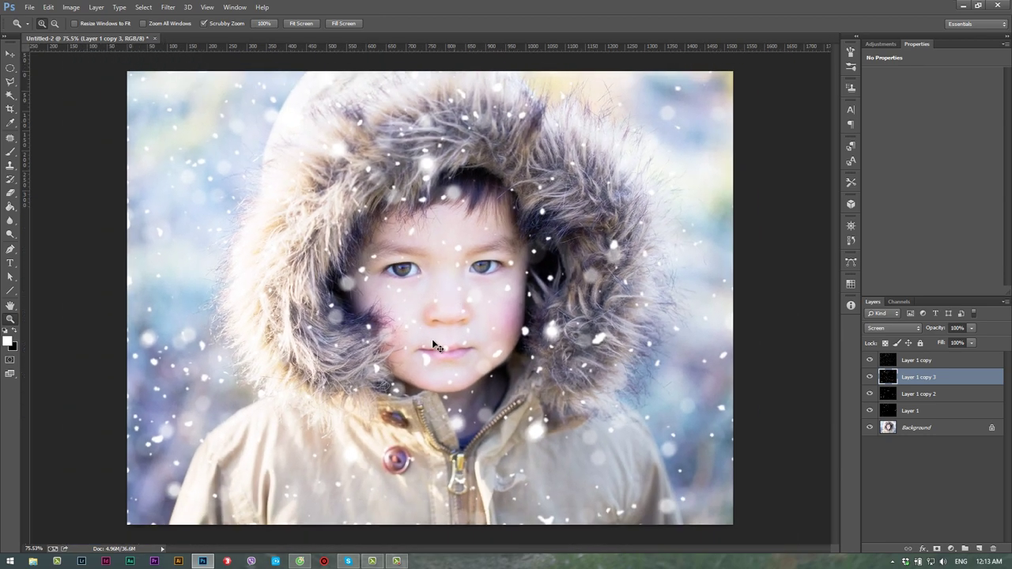
left_click_drag(431, 338, 440, 344)
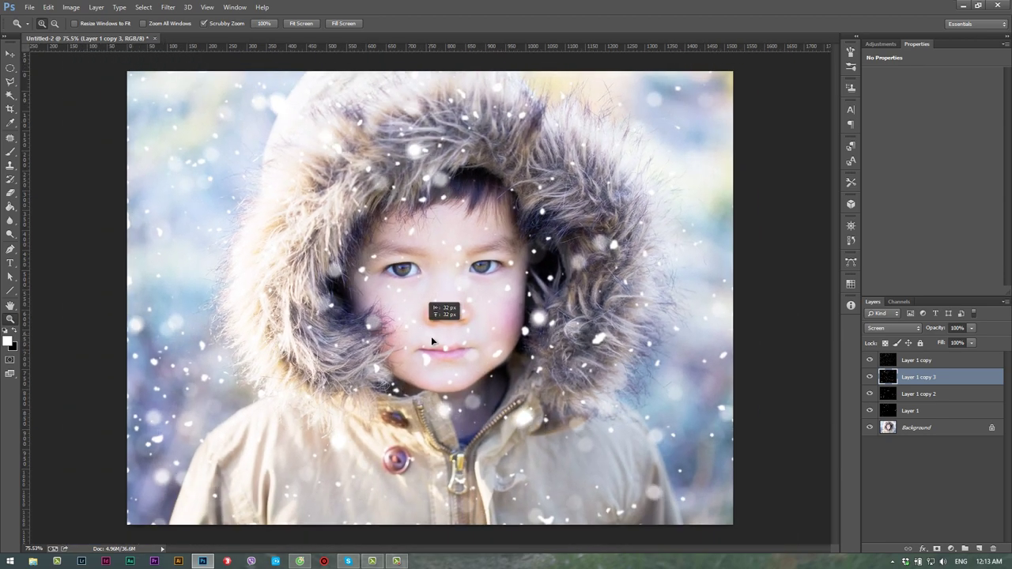
left_click_drag(522, 297, 542, 338)
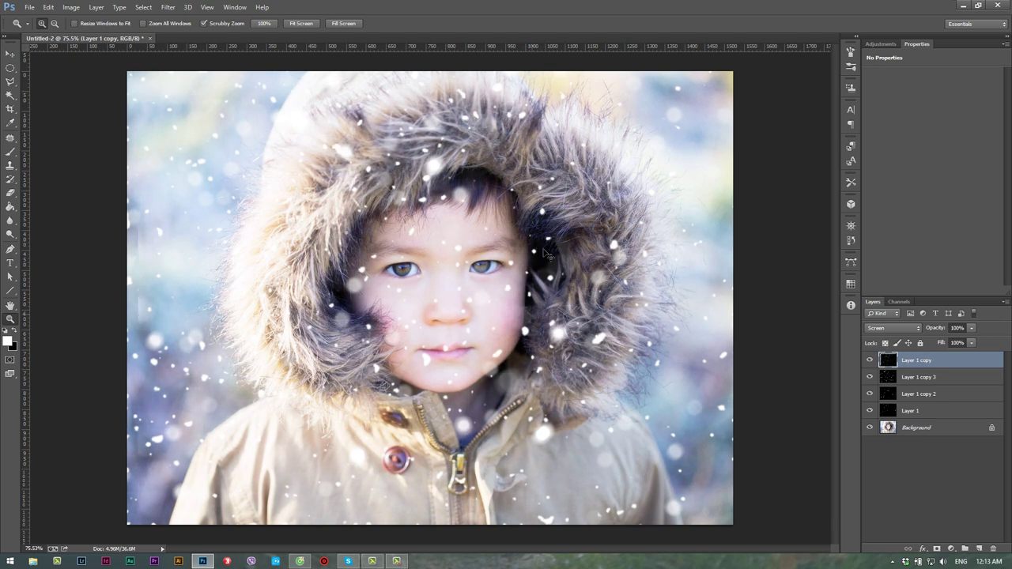
Scale Layer 1 copy up to about 122% and shift its snow left
key("ctrl+t")
left_click_drag(744, 100, 808, 29)
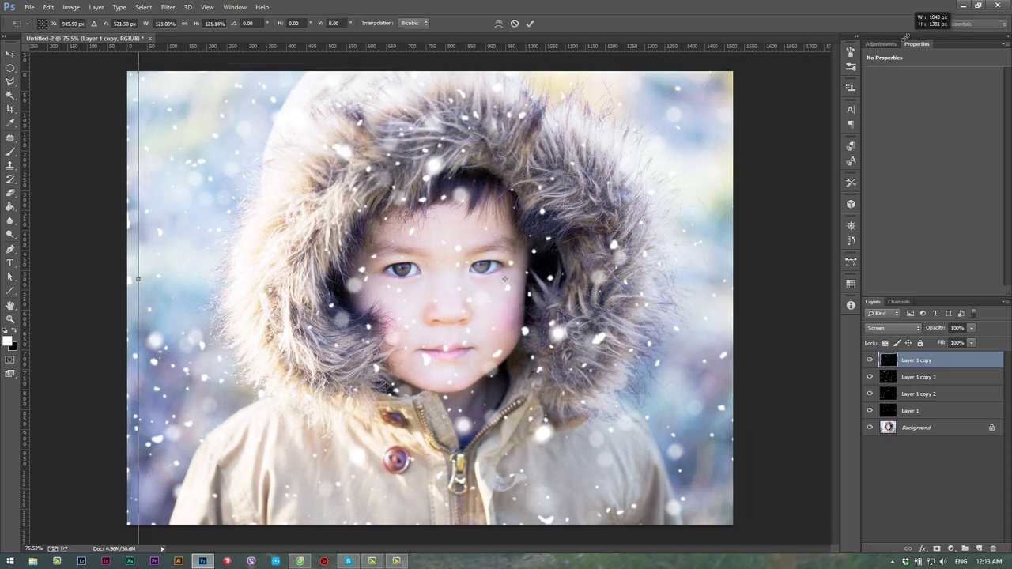
mouse_move(616, 421)
left_mouse_down()
mouse_move(516, 383)
mouse_move(515, 432)
left_mouse_up()
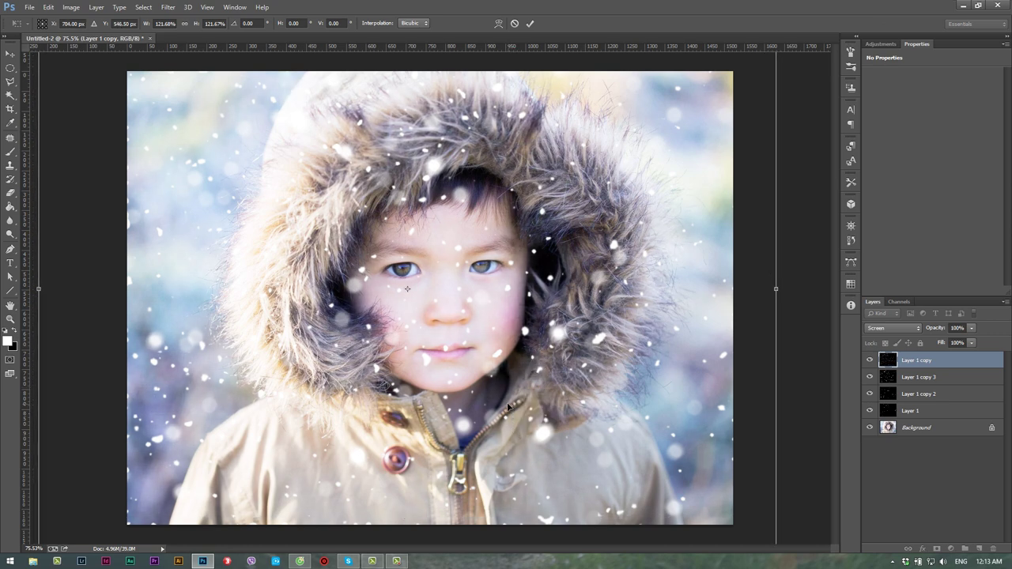
key("Return")
Zoom in around the child's face and make Layer 1 the active layer
key("z")
left_click(477, 290, "alt")
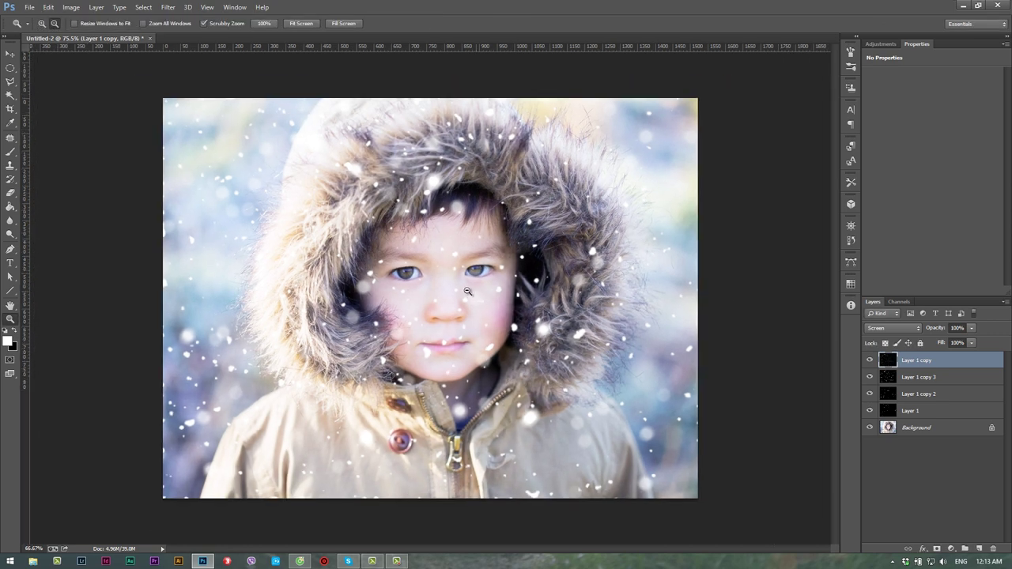
left_click_drag(433, 290, 432, 307)
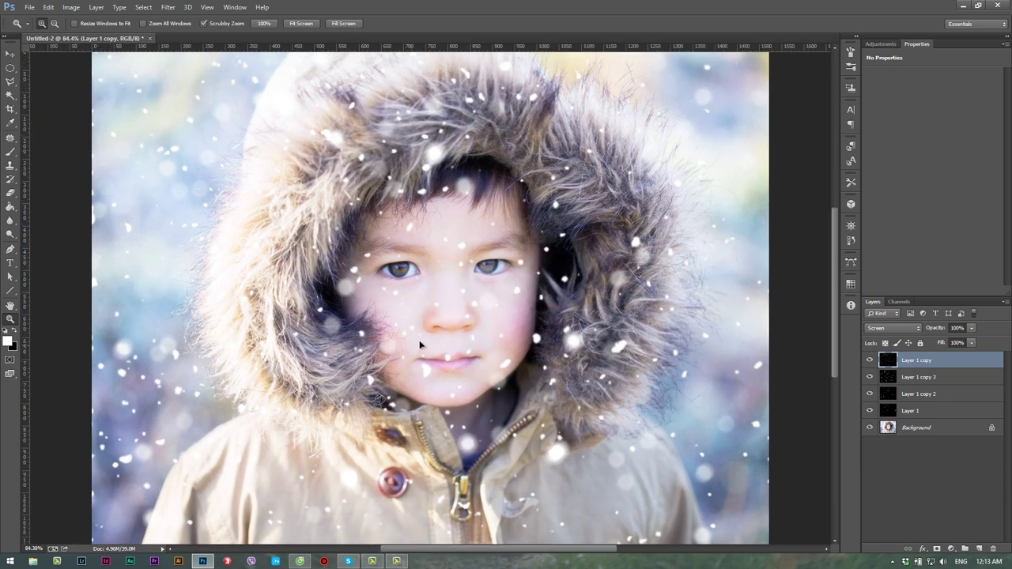
left_click_drag(419, 348, 423, 353)
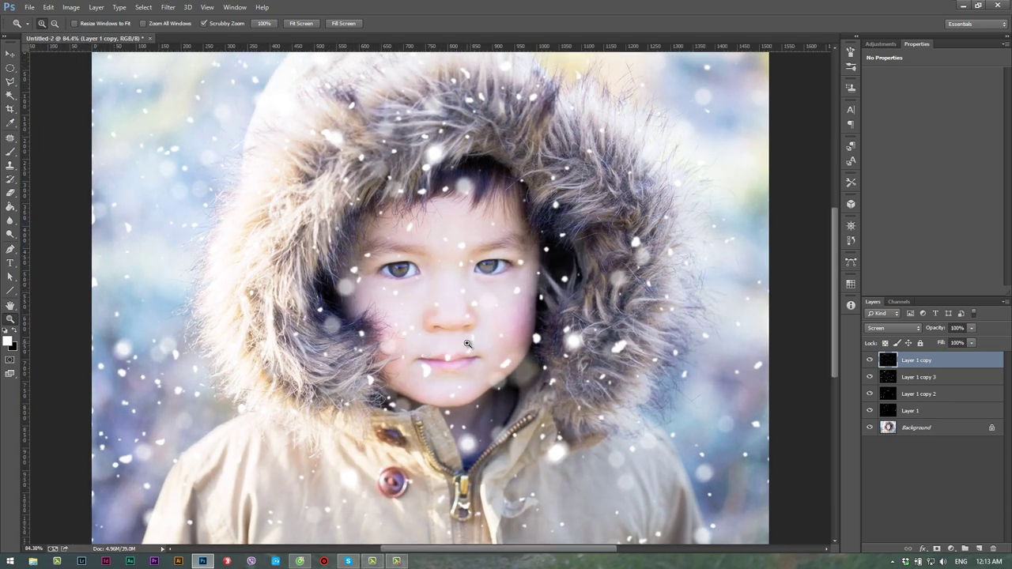
key("alt+bracketleft")
key("alt+bracketleft")
key("alt+bracketleft")
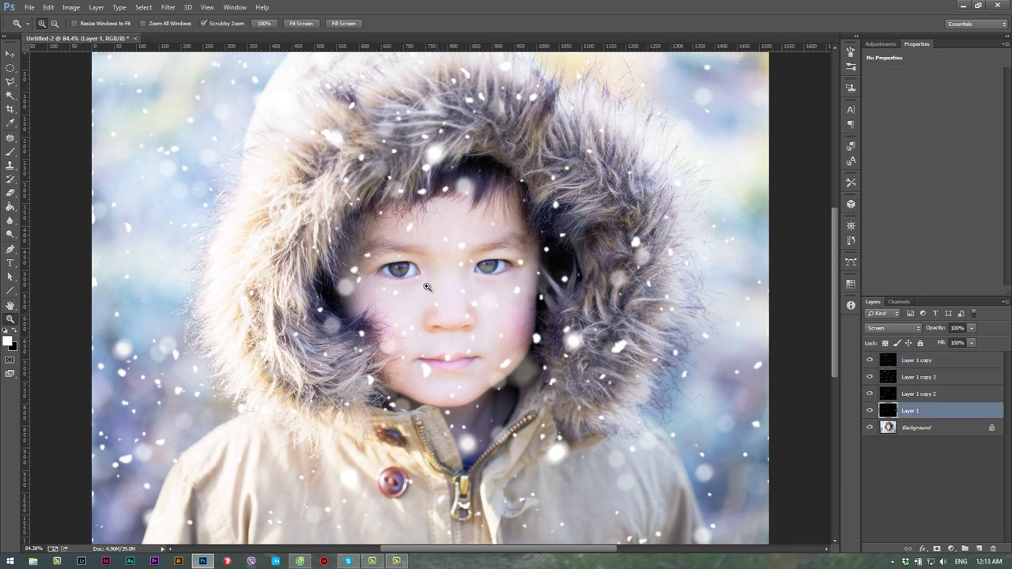
Mask Layer 1 and paint its snow off the face with a 64% opacity/flow brush
left_click(938, 548)
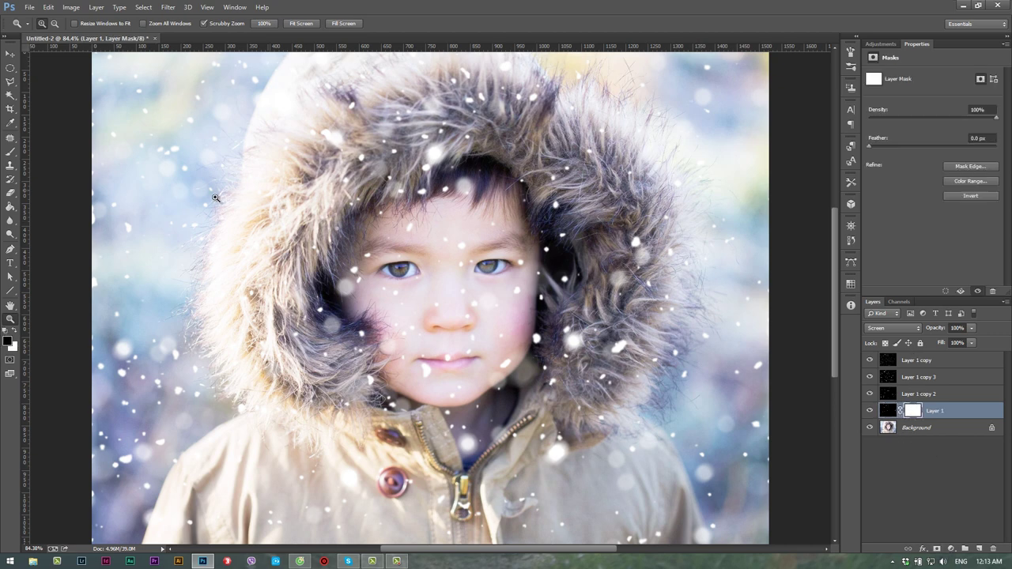
left_click(11, 151)
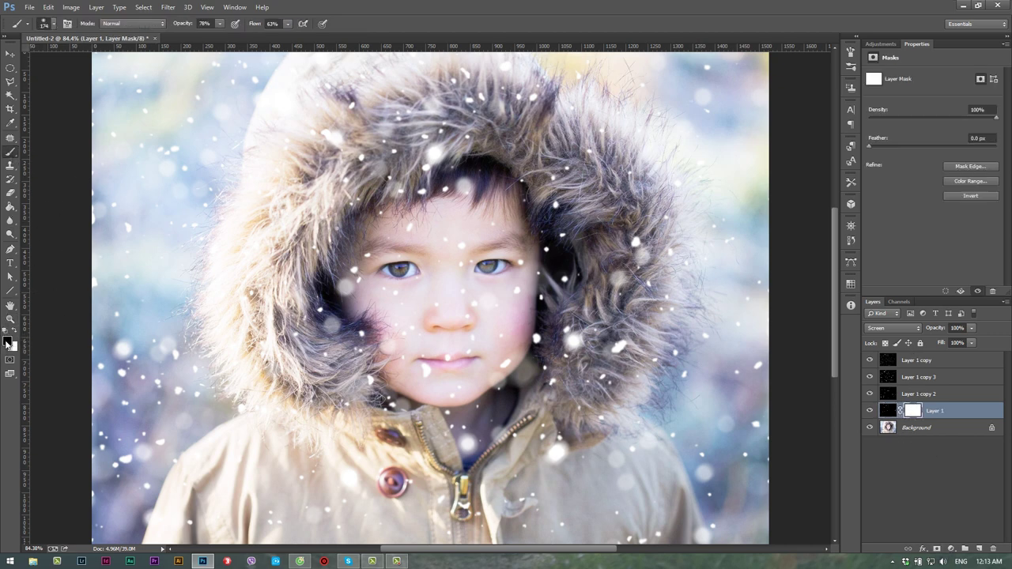
left_click_drag(185, 25, 182, 35)
left_click(259, 24)
left_click_drag(256, 26, 257, 26)
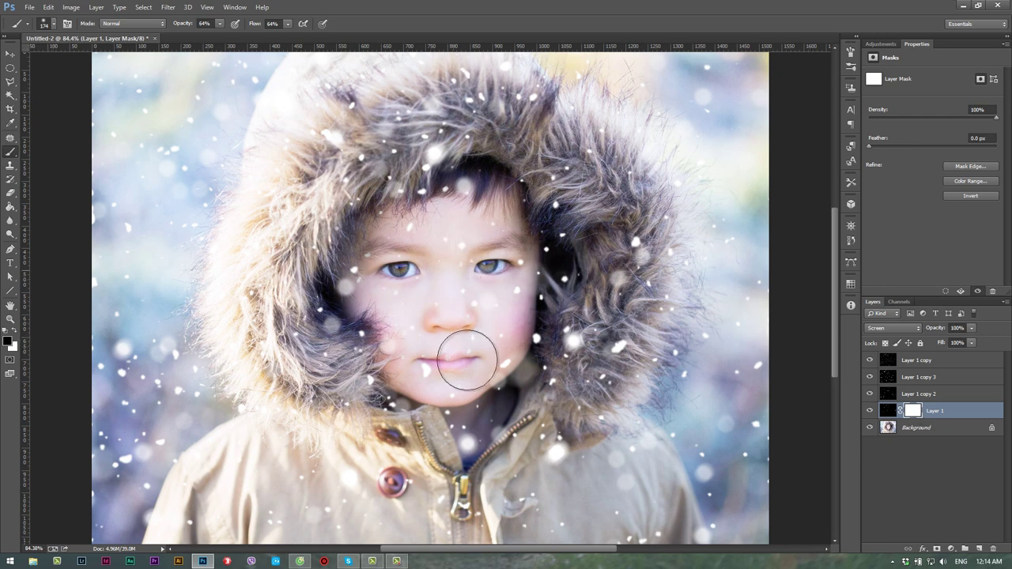
mouse_move(466, 360)
left_mouse_down()
mouse_move(490, 350)
mouse_move(506, 280)
mouse_move(363, 360)
left_mouse_up()
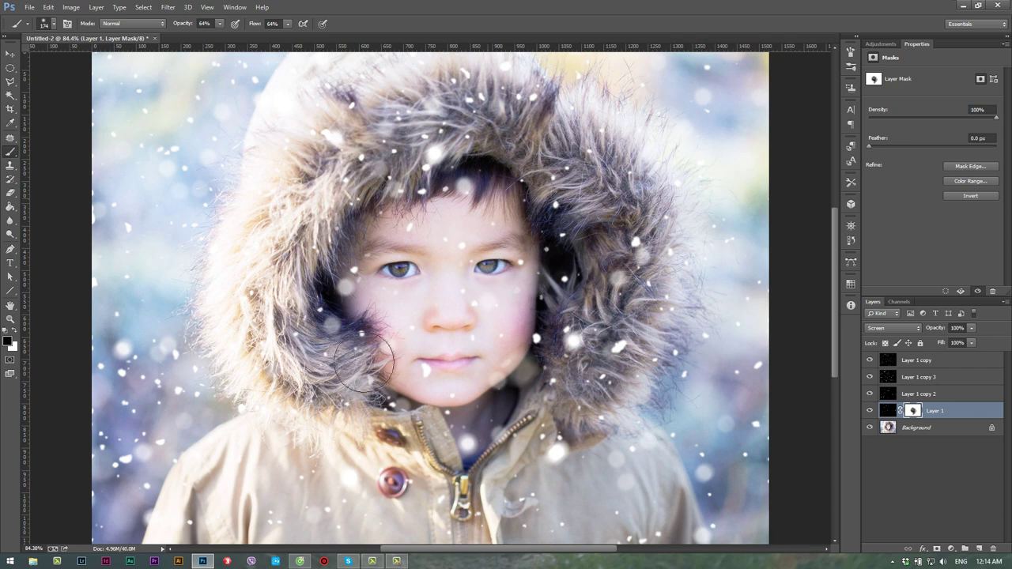
Mask Layer 1 copy 2, paint black over the face, and toggle it to compare
left_click(930, 393)
left_click(937, 548)
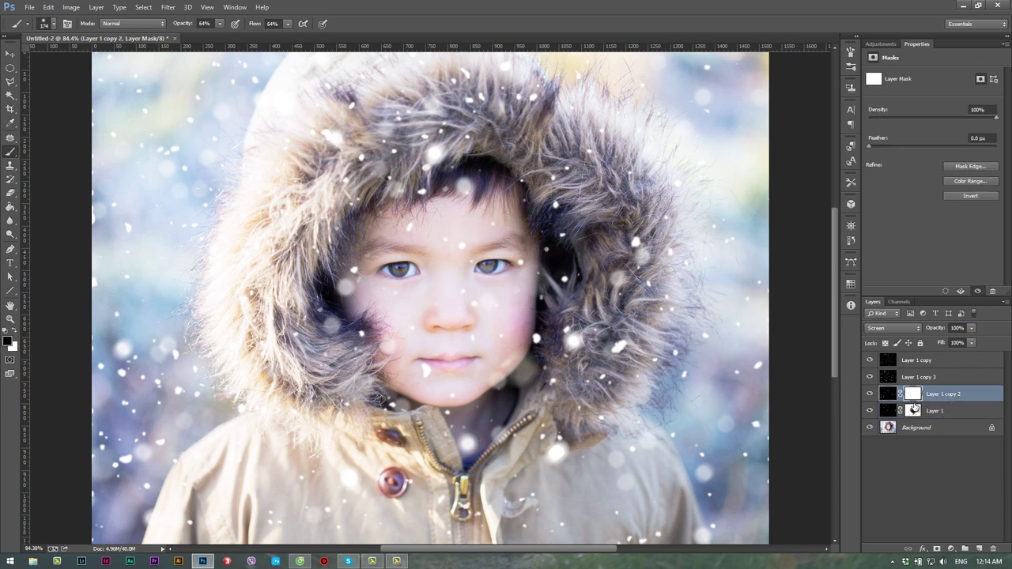
key("x")
left_click_drag(345, 320, 458, 218)
left_click(871, 394)
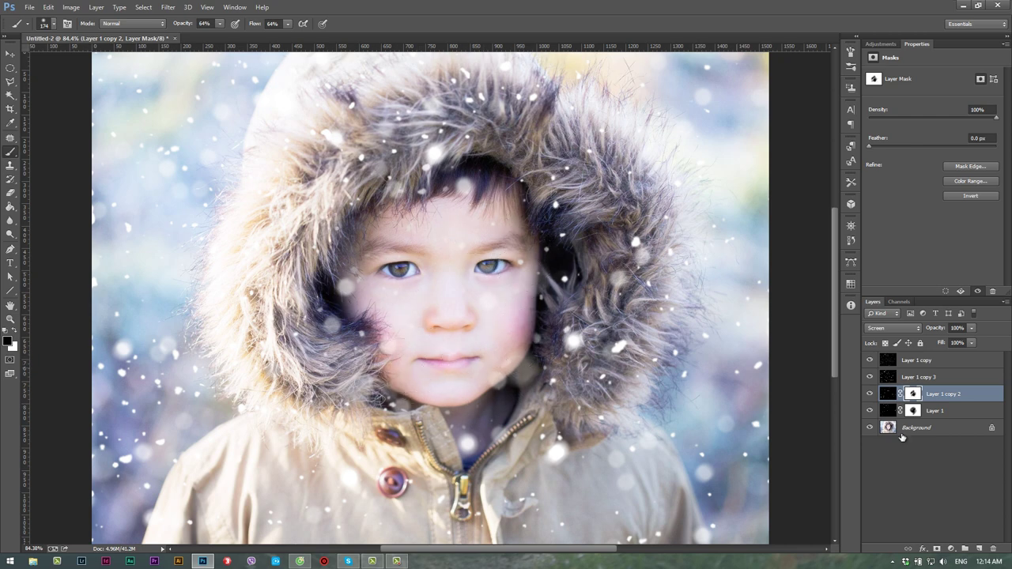
Mask Layer 1 copy 3 and paint its snow away from the cheeks and chin
left_click(871, 378)
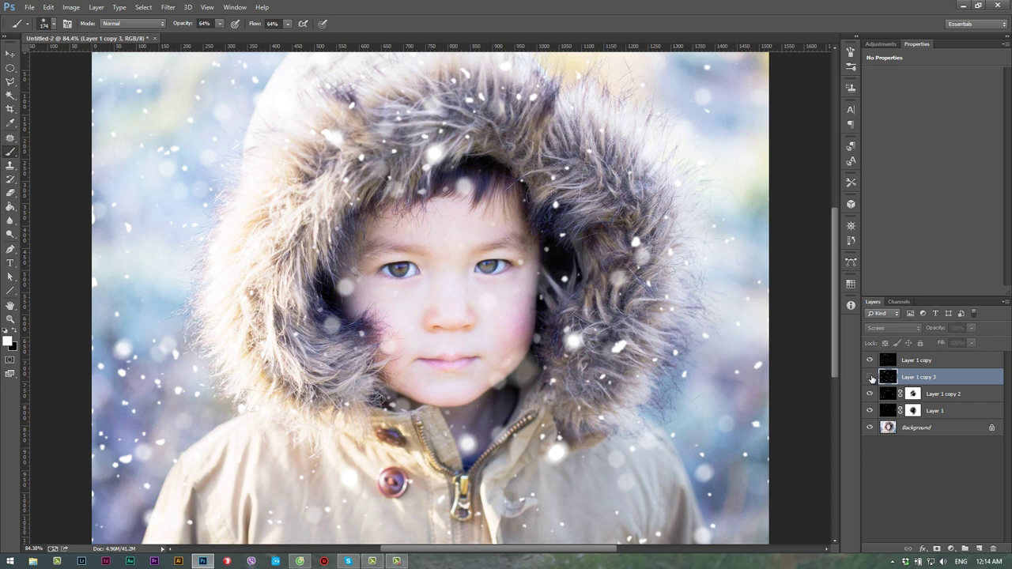
left_click(871, 377)
left_click(872, 378)
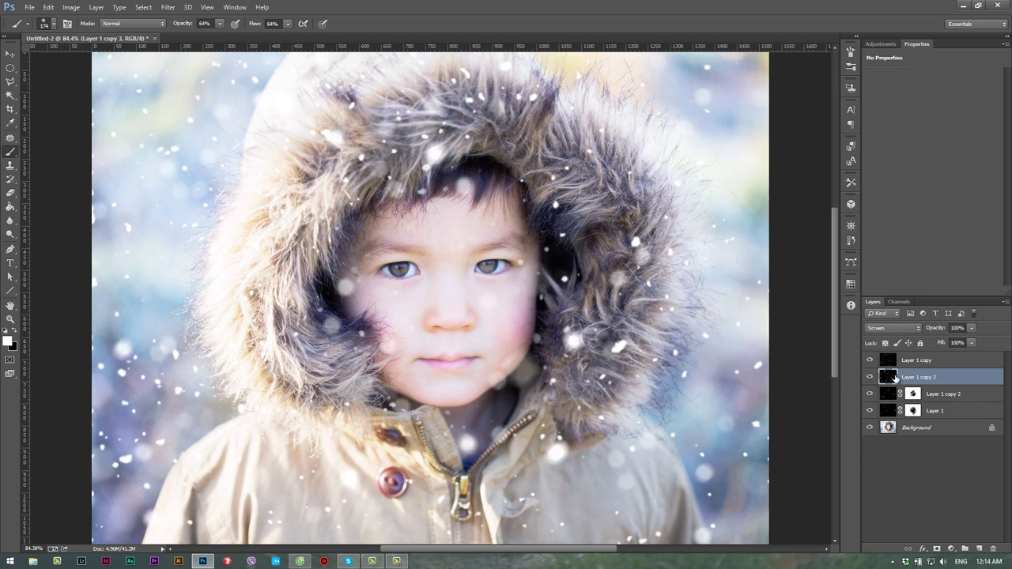
left_click(936, 550)
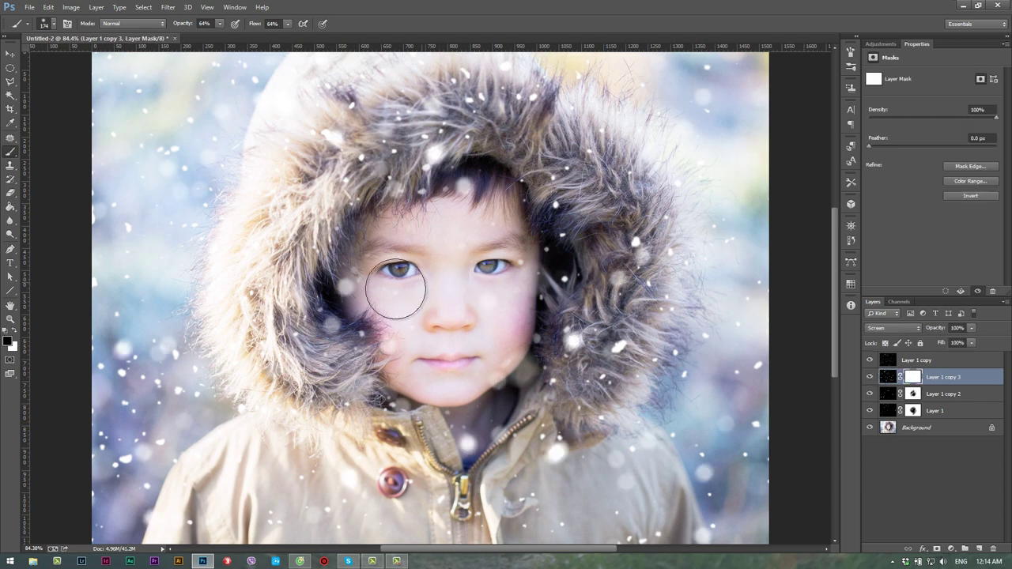
mouse_move(481, 292)
left_mouse_down()
mouse_move(501, 290)
mouse_move(459, 335)
mouse_move(554, 248)
mouse_move(485, 384)
mouse_move(511, 340)
mouse_move(419, 403)
mouse_move(389, 393)
mouse_move(451, 323)
mouse_move(409, 343)
mouse_move(486, 208)
mouse_move(454, 209)
mouse_move(464, 188)
mouse_move(360, 314)
mouse_move(345, 295)
mouse_move(519, 255)
left_mouse_up()
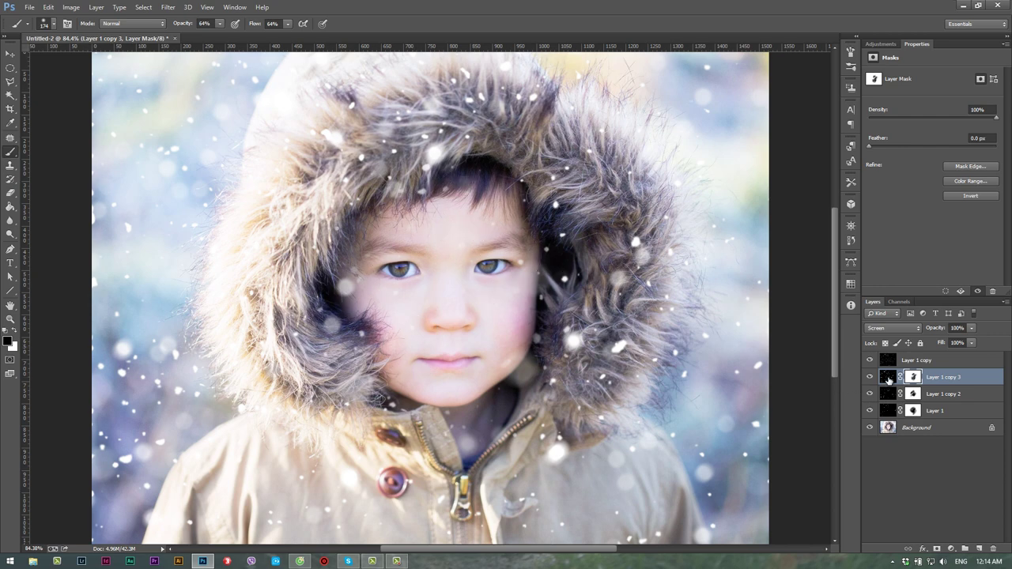
Mask Layer 1 copy and paint black to clear its snow off the cheek
left_click(903, 364)
left_click(870, 363)
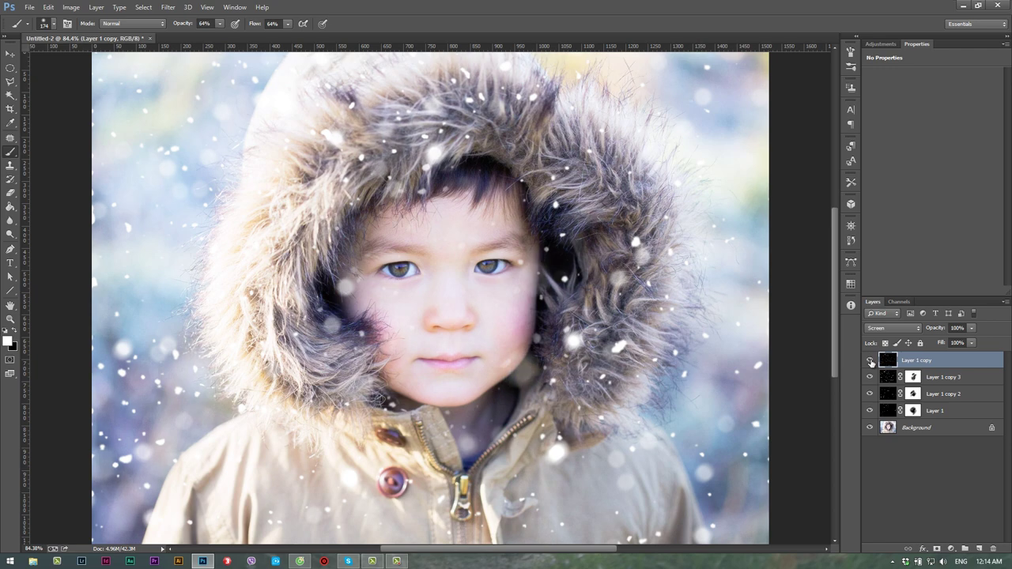
left_click(937, 549)
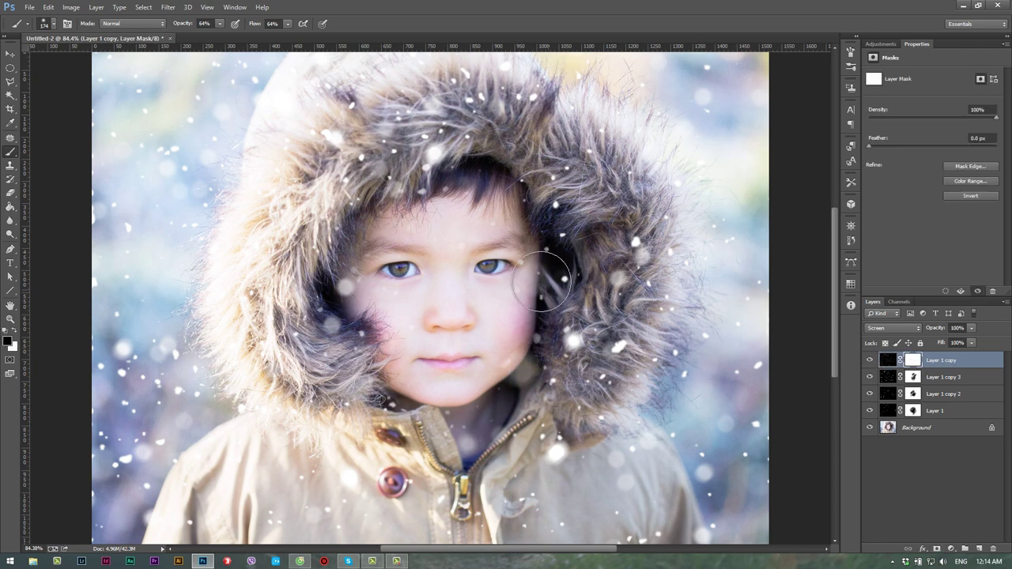
key("x")
left_click_drag(511, 356, 509, 362)
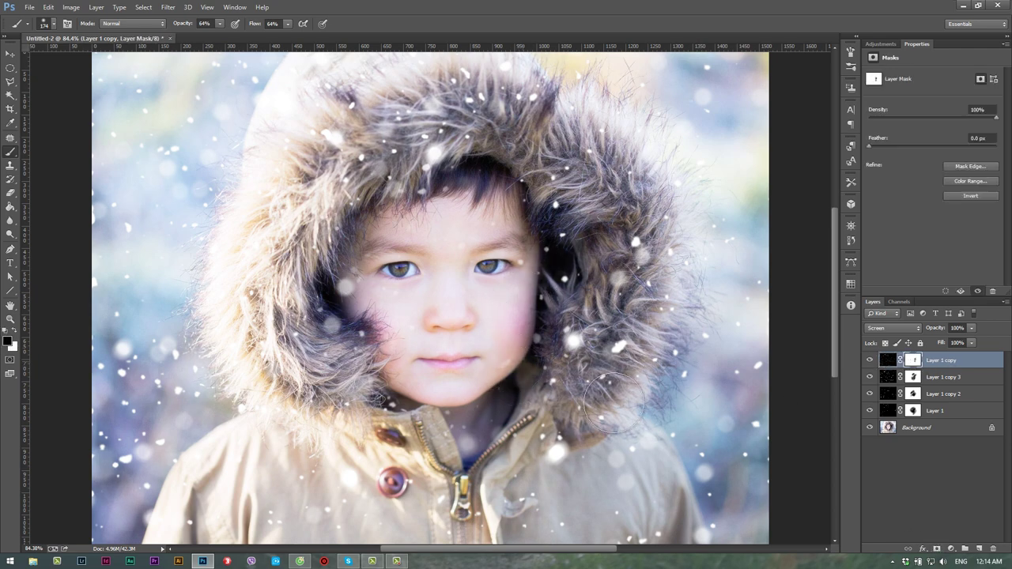
Compare with Layer 1 hidden, select its mask, and zoom out to the whole portrait
left_click(870, 411)
left_click(944, 412)
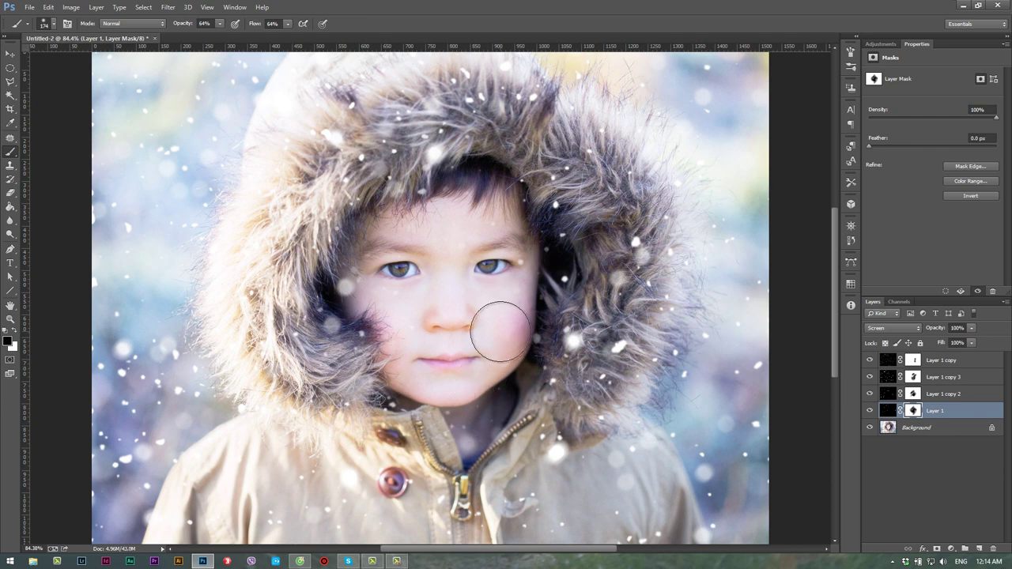
key("z")
mouse_move(514, 324)
left_mouse_down()
mouse_move(436, 325)
mouse_move(494, 326)
left_mouse_up()
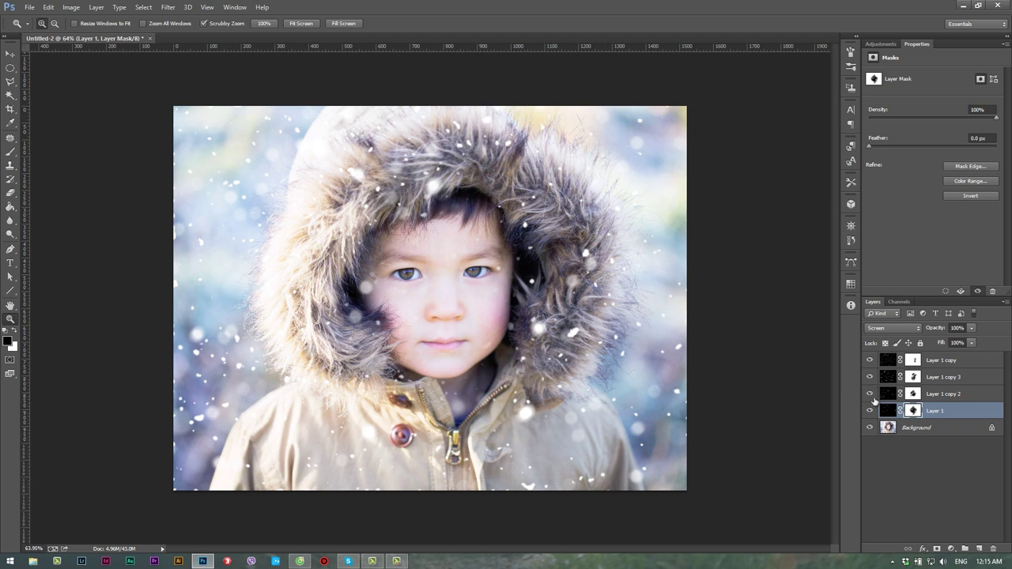
Compare the snow layers, then duplicate Layer 1's pixels into Layer 1 copy 4
left_click(870, 394)
left_click(870, 410)
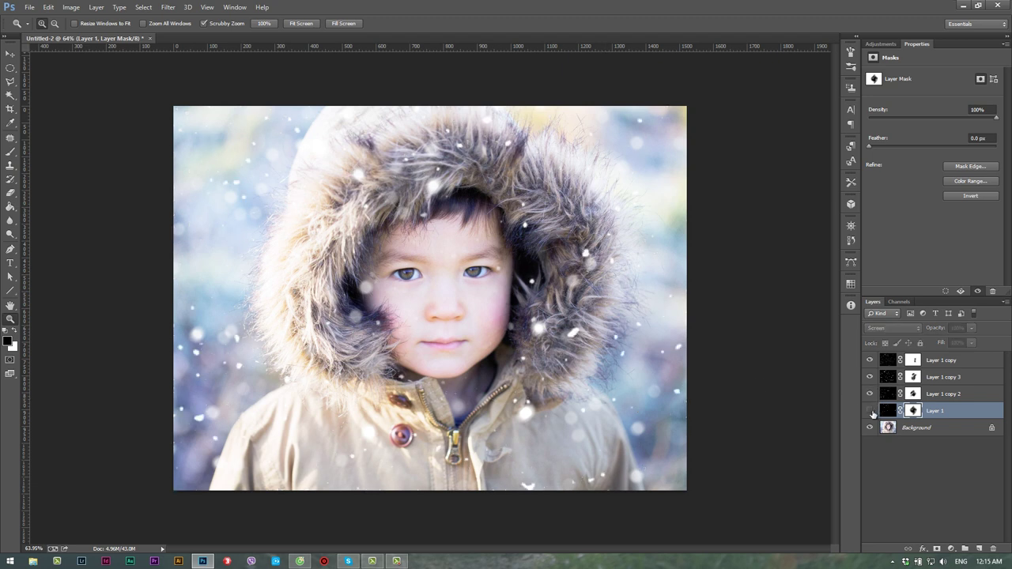
left_click(870, 410)
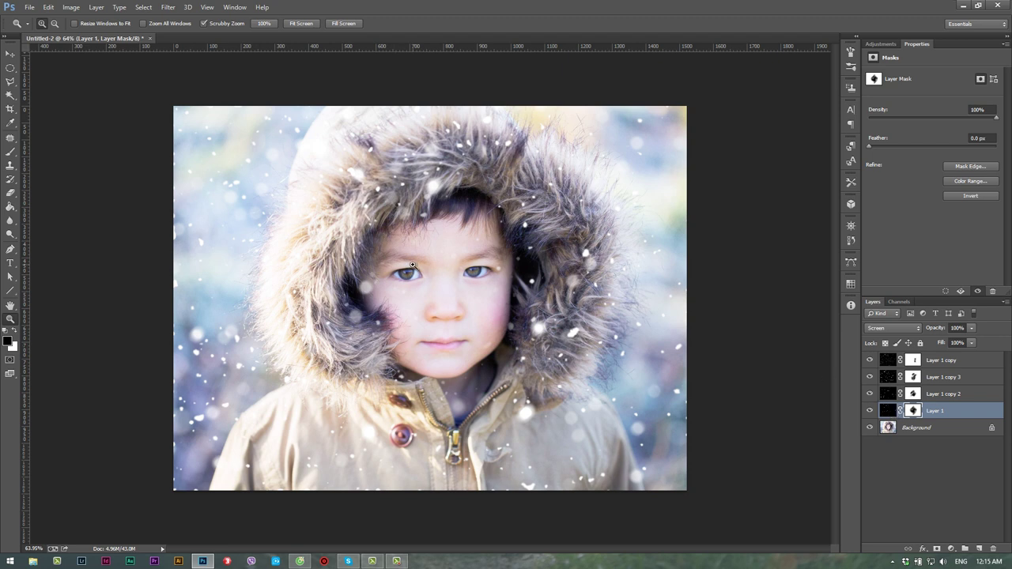
left_click(888, 413)
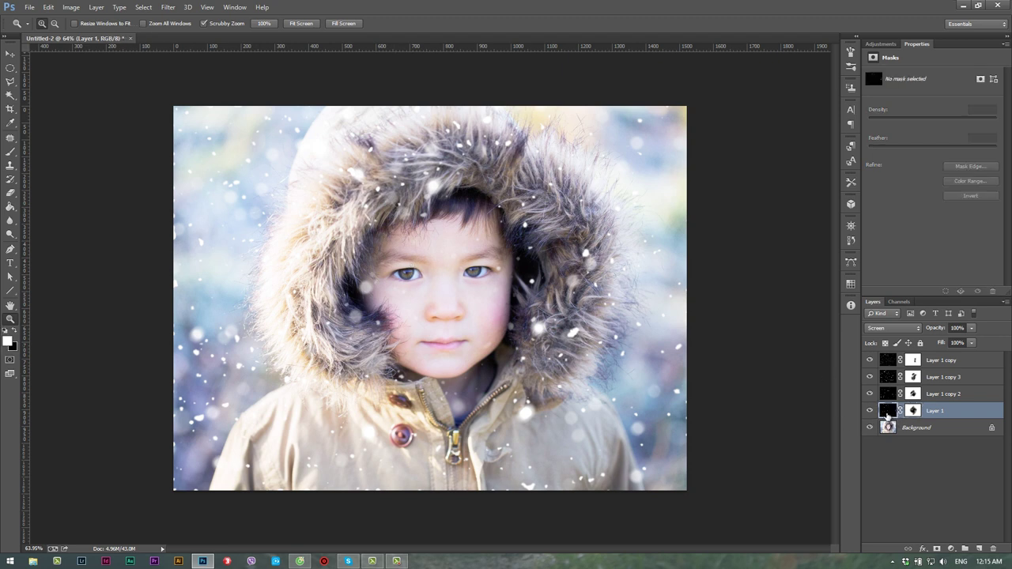
key("ctrl+j")
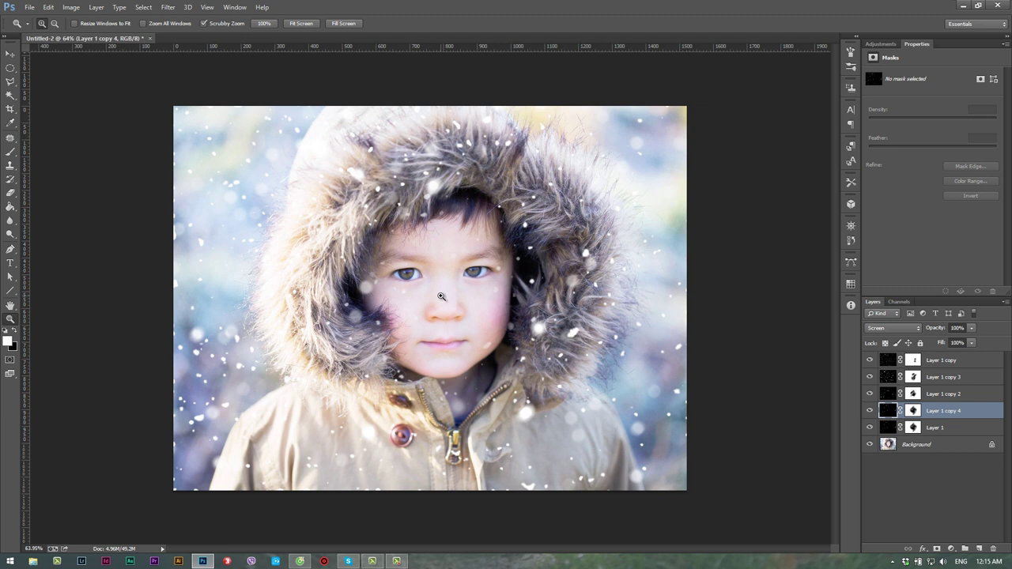
left_click(441, 296, "alt")
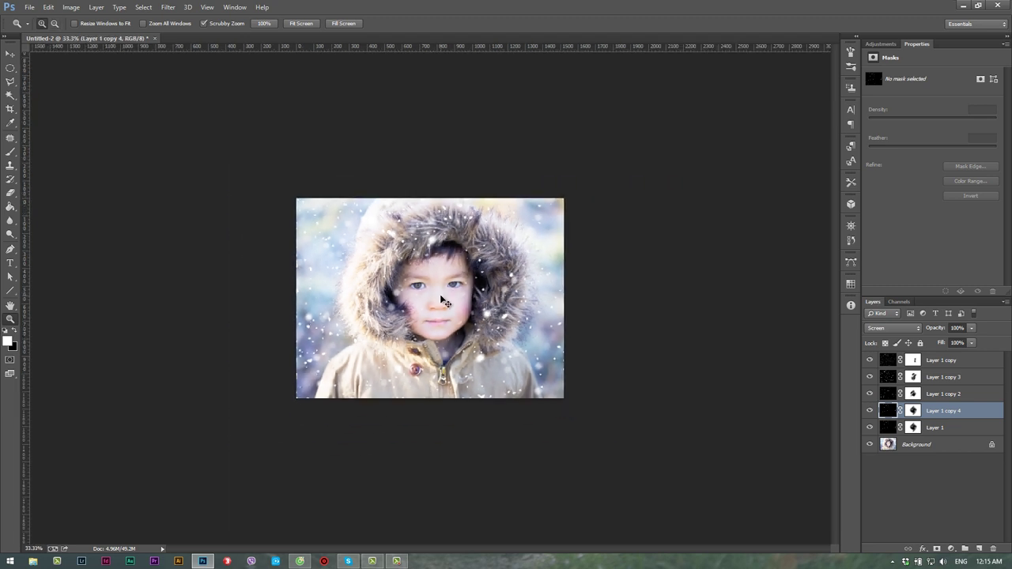
key("ctrl+t")
Warp Layer 1 copy 4's snow around the hood and face, then zoom in on the face
right_click(459, 280)
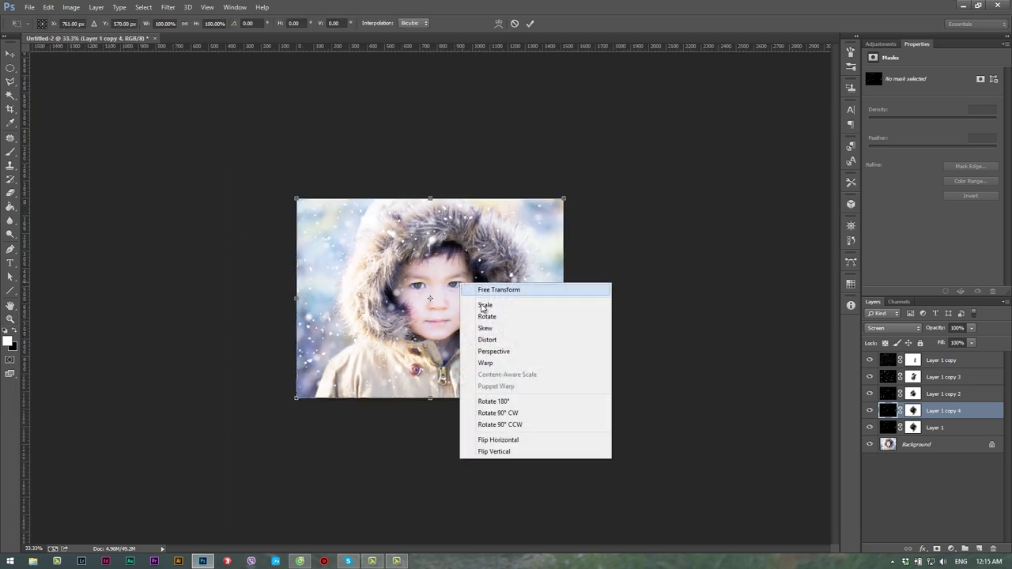
left_click(499, 364)
mouse_move(554, 206)
left_mouse_down()
mouse_move(557, 218)
mouse_move(546, 203)
mouse_move(560, 192)
left_mouse_up()
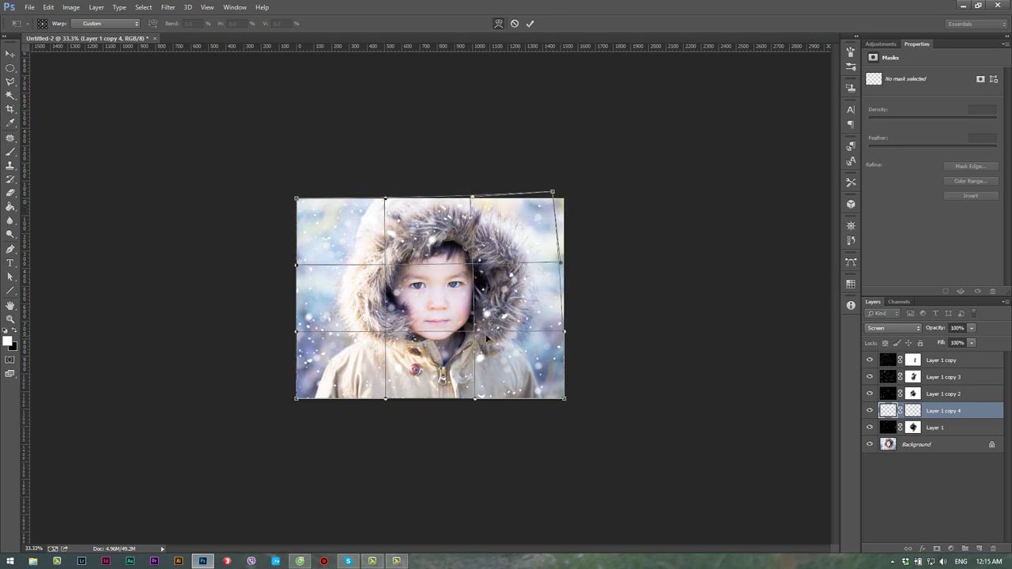
left_click_drag(475, 317, 513, 355)
mouse_move(346, 293)
left_mouse_down()
mouse_move(342, 306)
mouse_move(309, 256)
left_mouse_up()
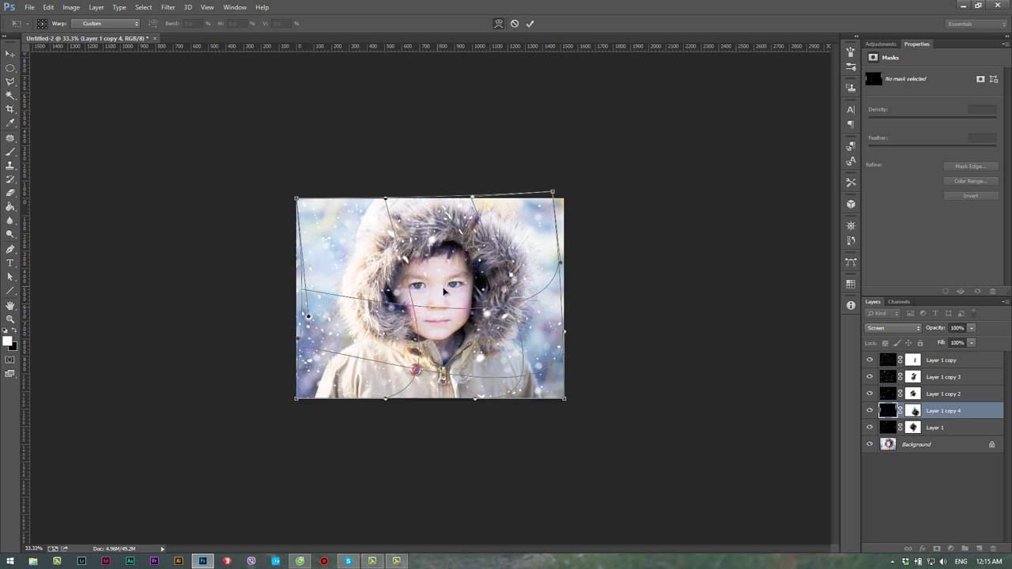
left_click_drag(445, 292, 478, 307)
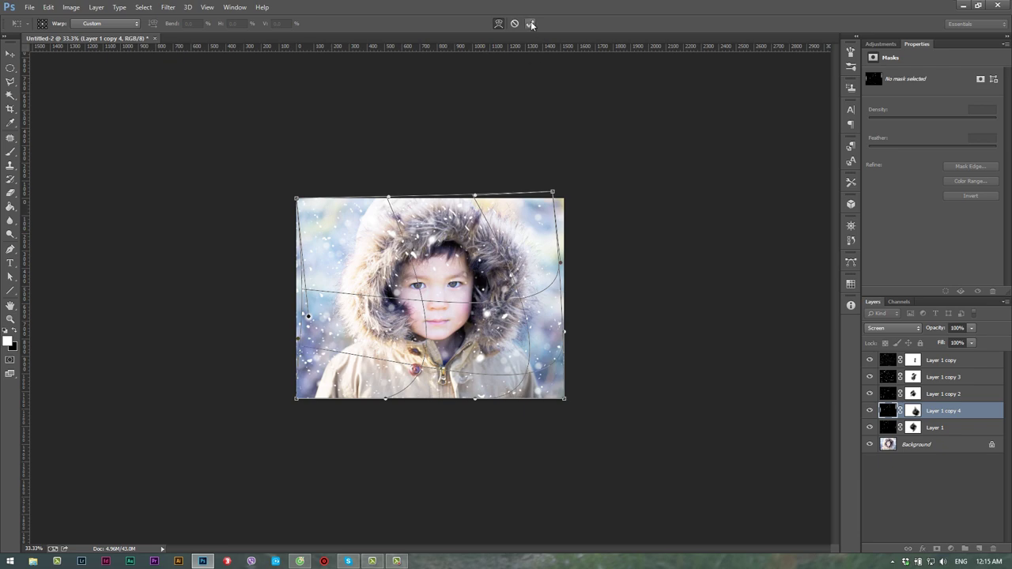
key("z")
key("Return")
left_click_drag(452, 302, 460, 309)
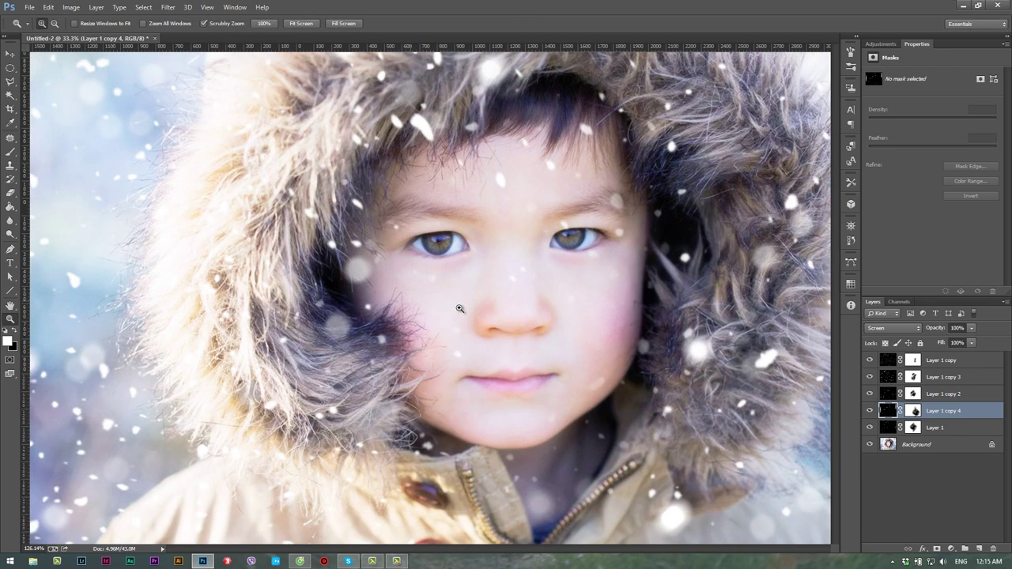
scroll(460, 309, "down", 5)
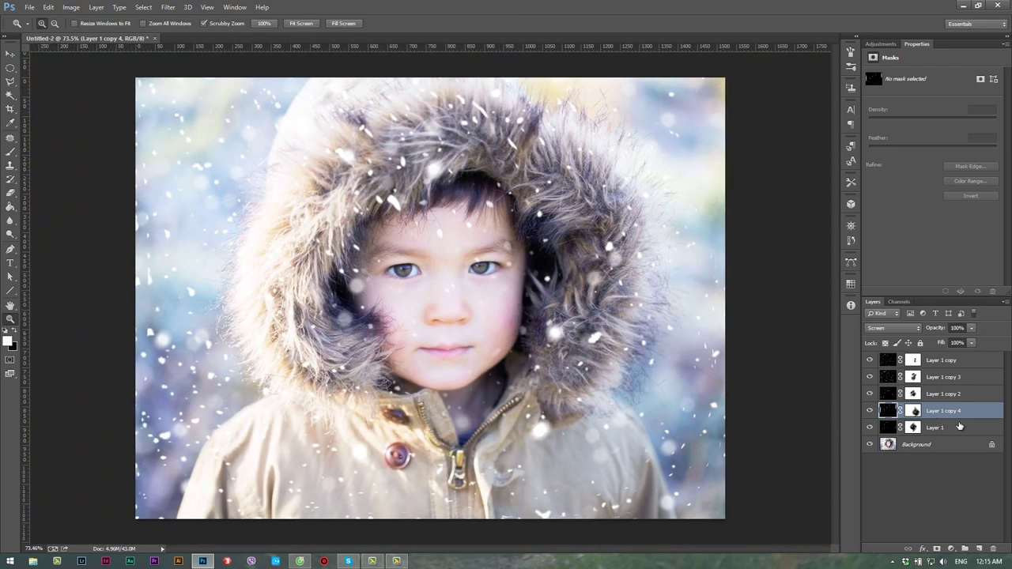
Enlarge Layer 1 copy 4 to about 131%, nudge it down, and set opacity to 63%
key("ctrl+t")
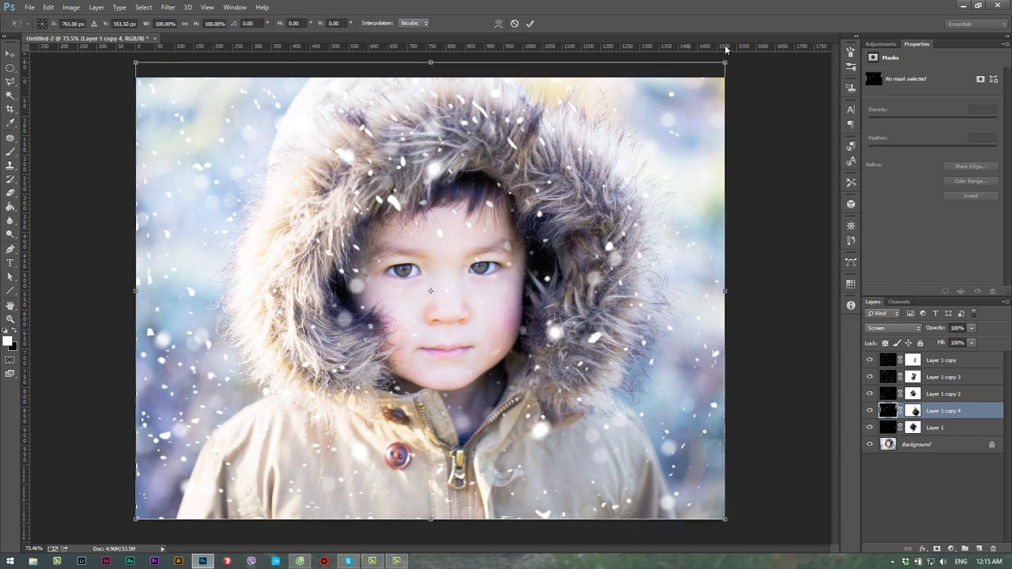
left_click_drag(725, 62, 870, 4)
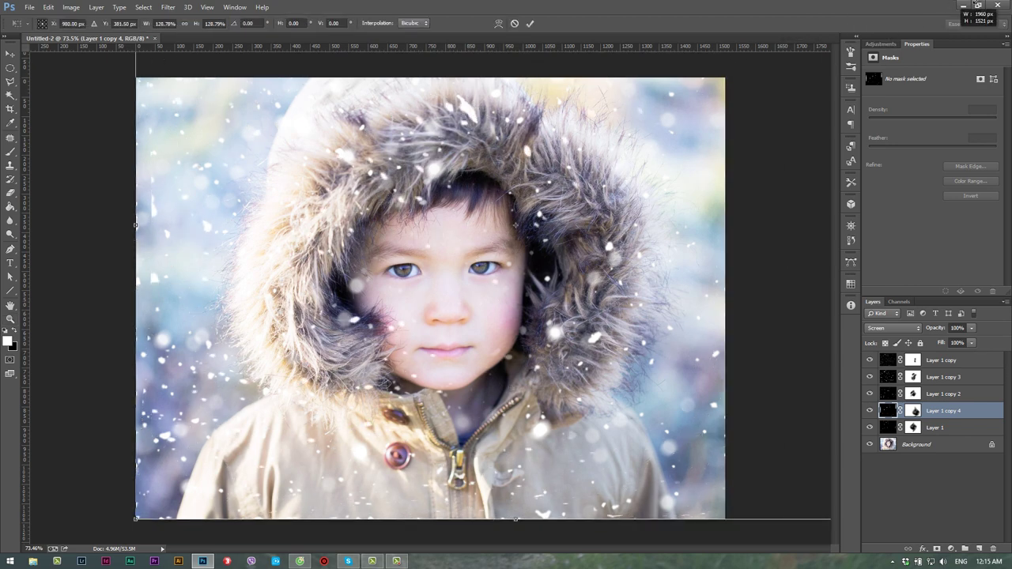
mouse_move(575, 334)
left_mouse_down()
mouse_move(504, 403)
mouse_move(475, 406)
left_mouse_up()
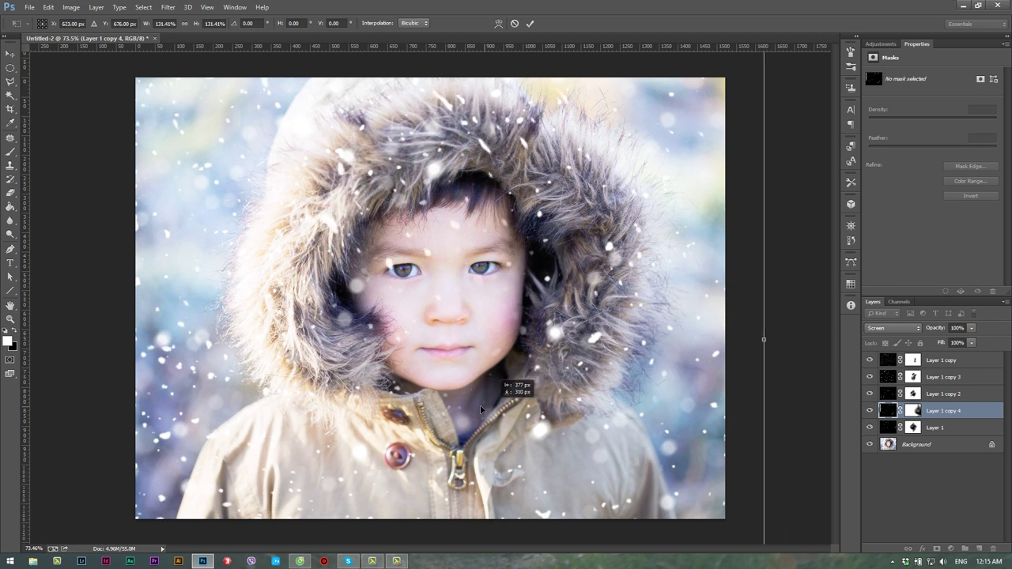
key("Return")
key("z")
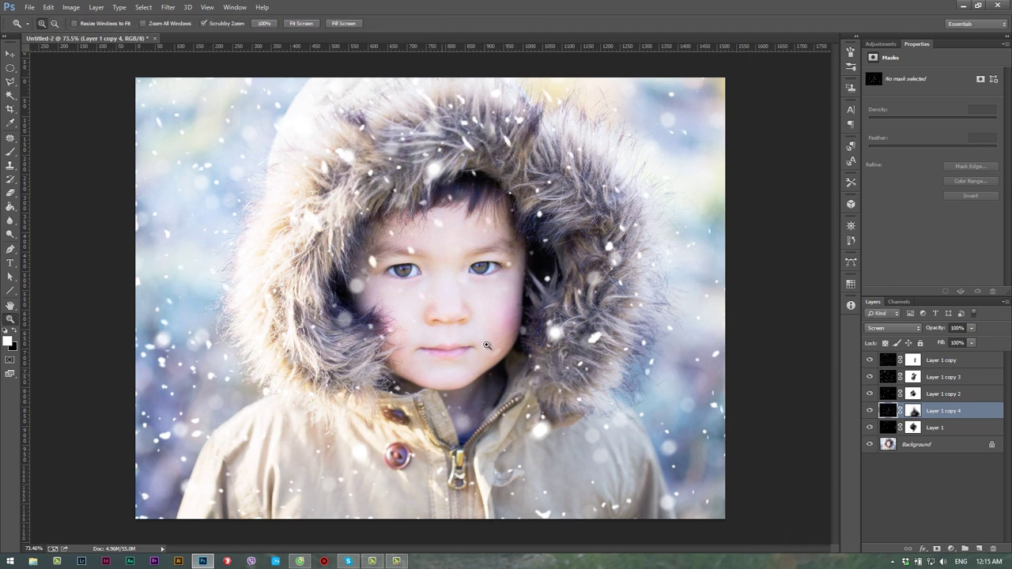
left_click_drag(940, 333, 922, 336)
Brush the Layer 1 copy 4 and Layer 1 masks to clear face snow, then zoom out
left_click(915, 412)
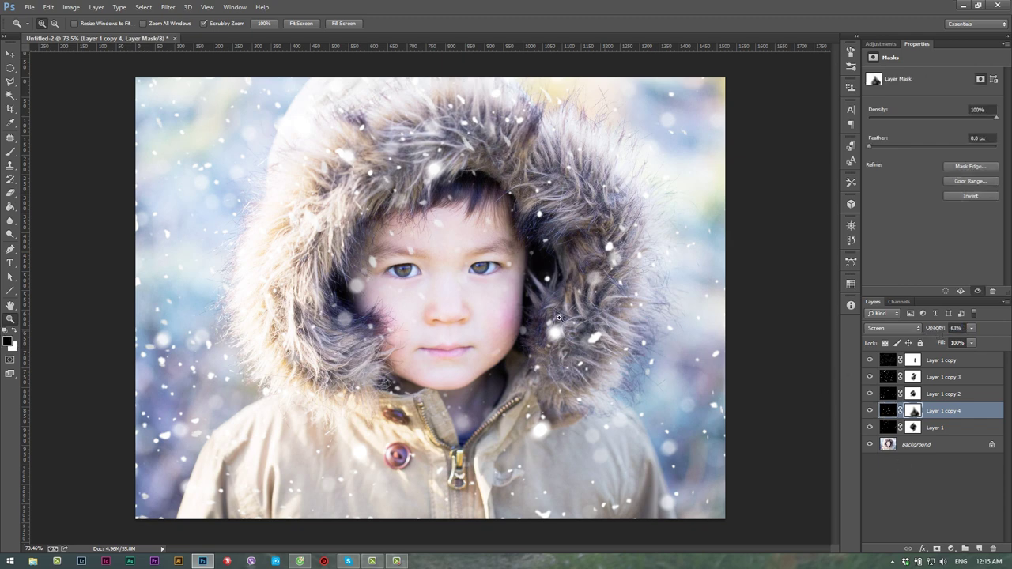
key("b")
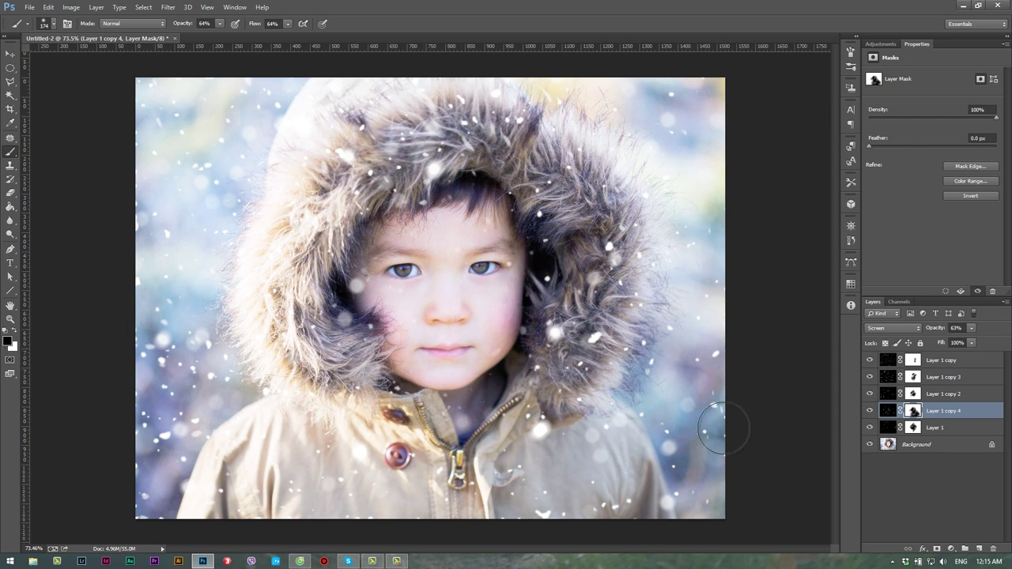
left_click(870, 379)
left_click(870, 428)
left_click(897, 428)
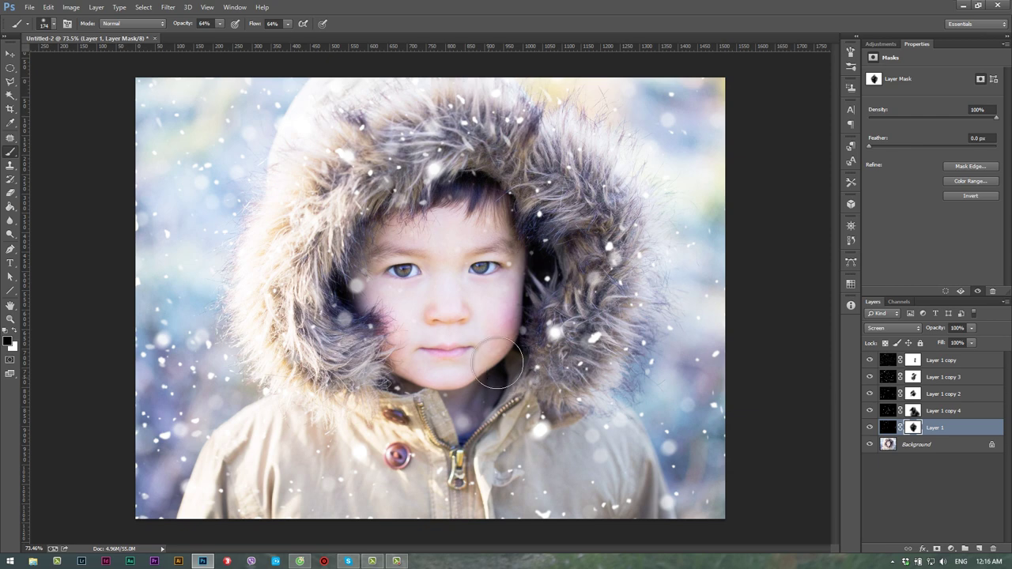
key("z")
mouse_move(465, 310)
left_mouse_down()
mouse_move(454, 308)
mouse_move(476, 338)
left_mouse_up()
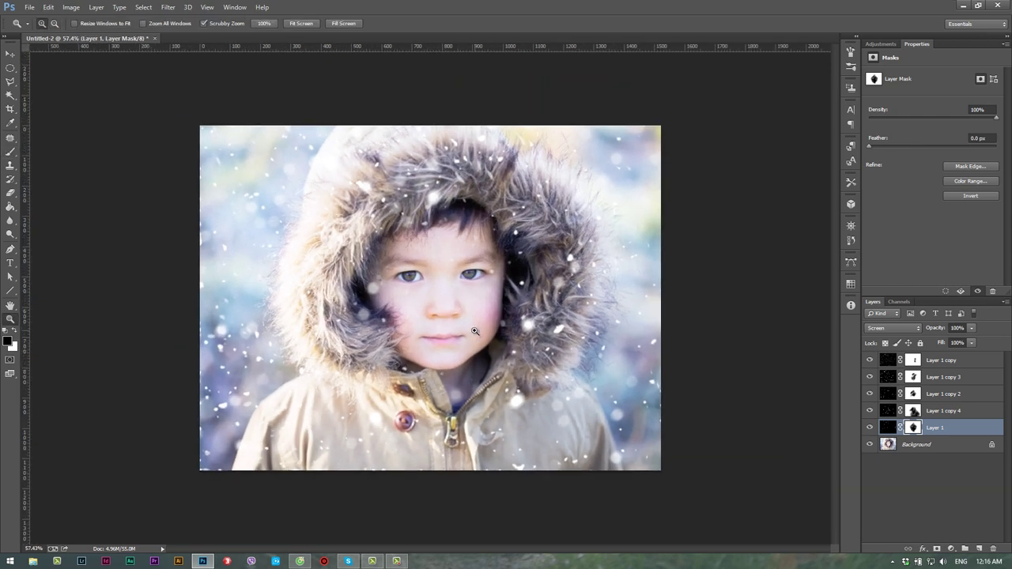